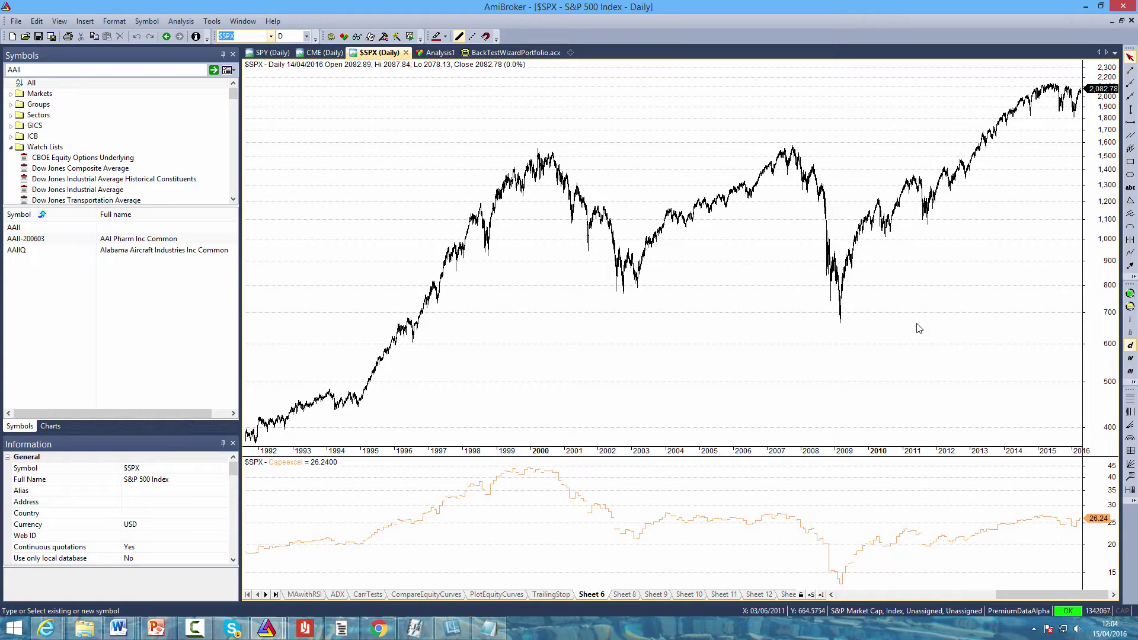
Step: Download the historical data file sentiment (4).xls from AAII.com's Sentiment Survey page
{"action": "mouse_move", "coordinate": [918, 328]}
{"action": "mouse_move", "coordinate": [462, 587]}
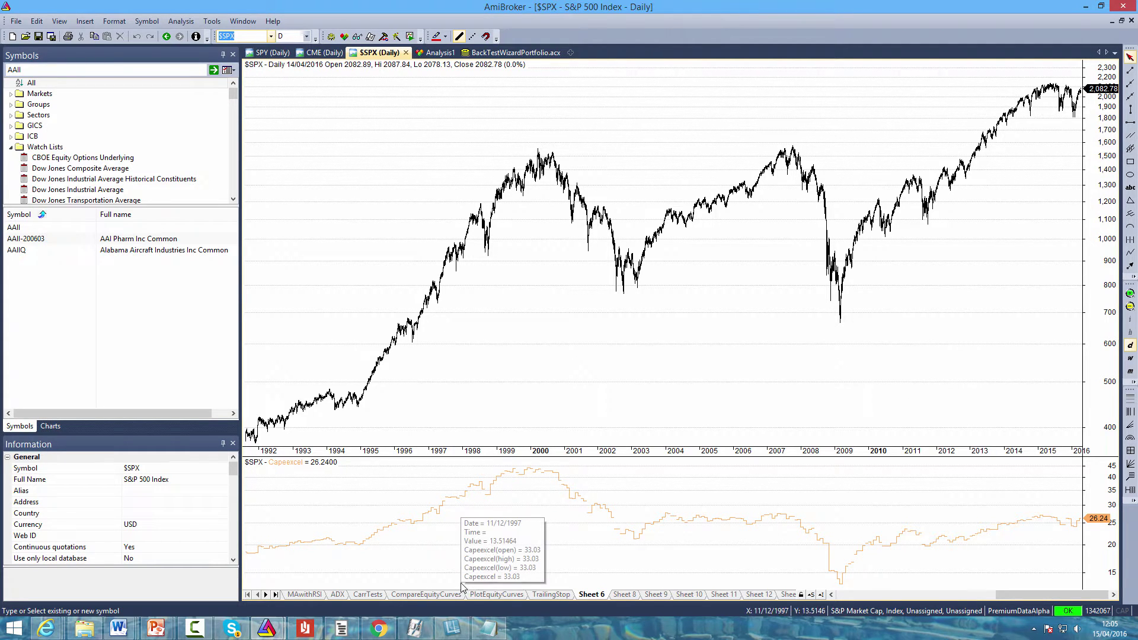
{"action": "left_click", "coordinate": [382, 632]}
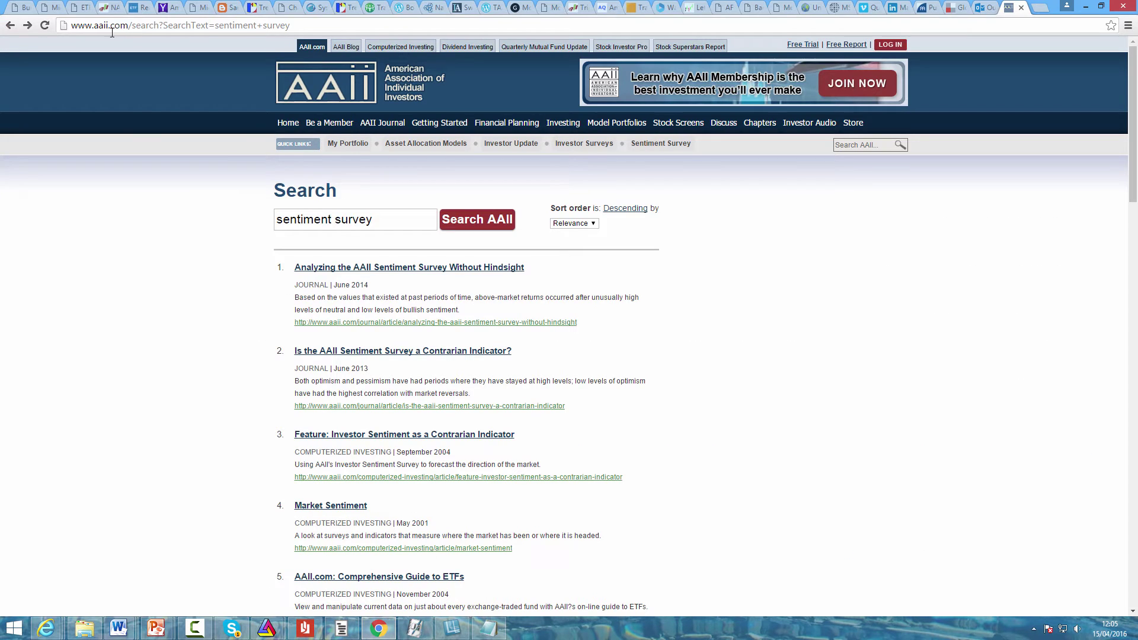
{"action": "left_click", "coordinate": [10, 25]}
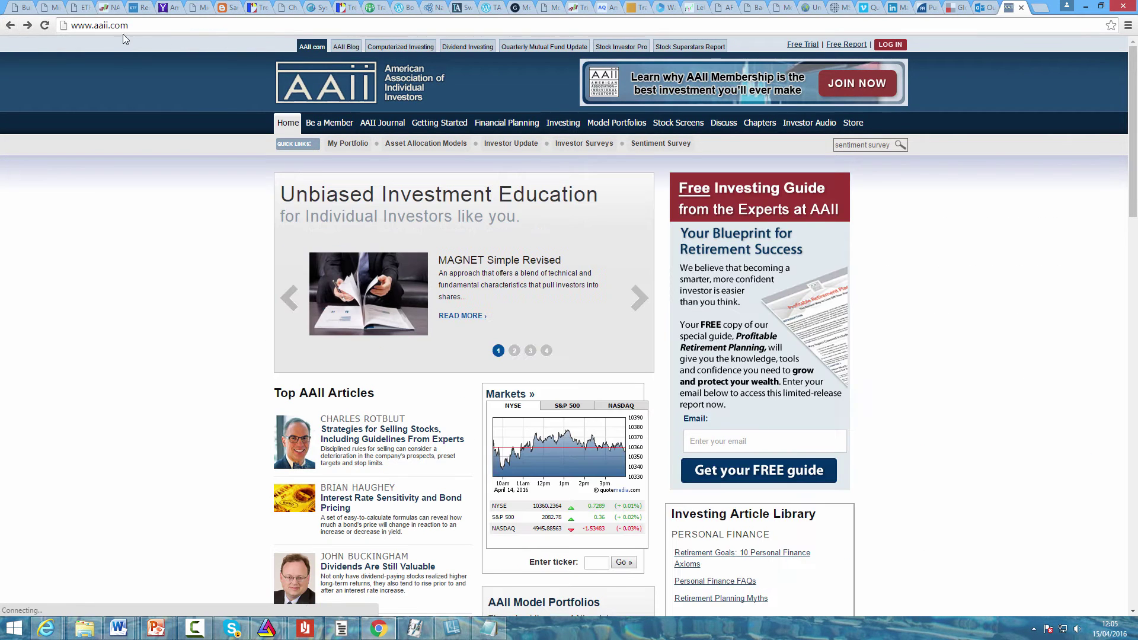
{"action": "left_click", "coordinate": [657, 146]}
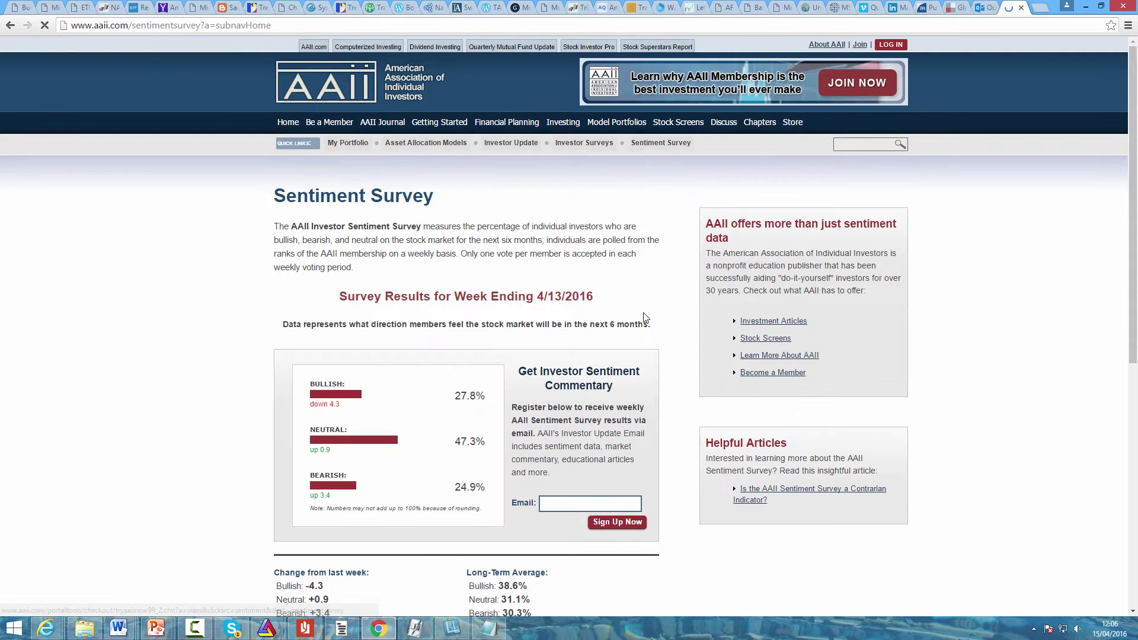
{"action": "scroll", "coordinate": [642, 312], "scroll_direction": "down", "scroll_amount": 4}
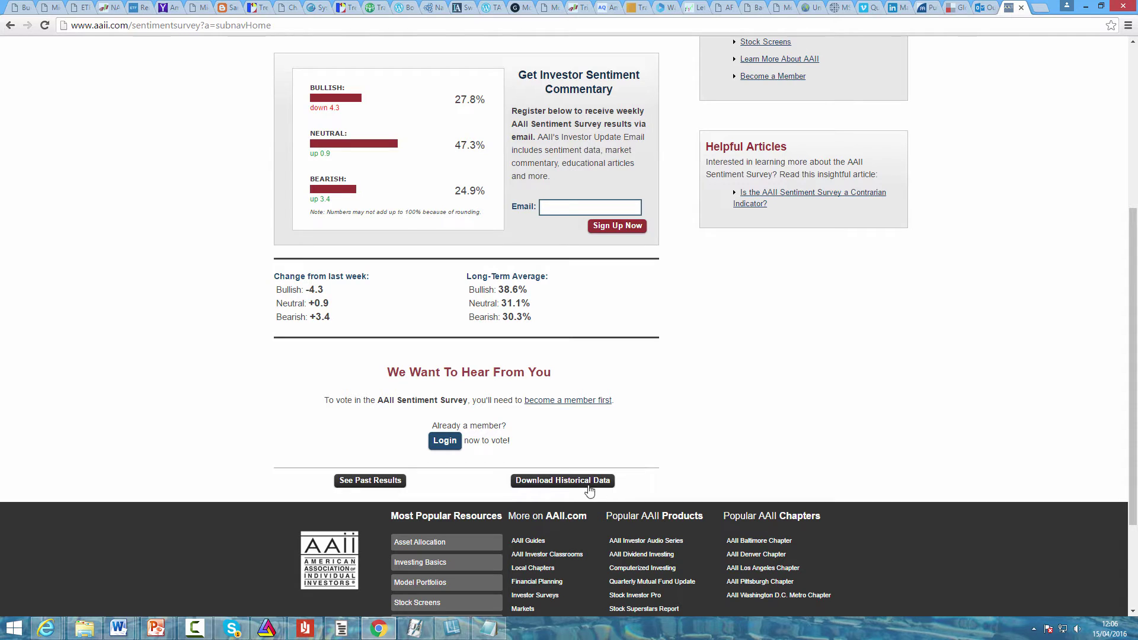
{"action": "left_click", "coordinate": [562, 487]}
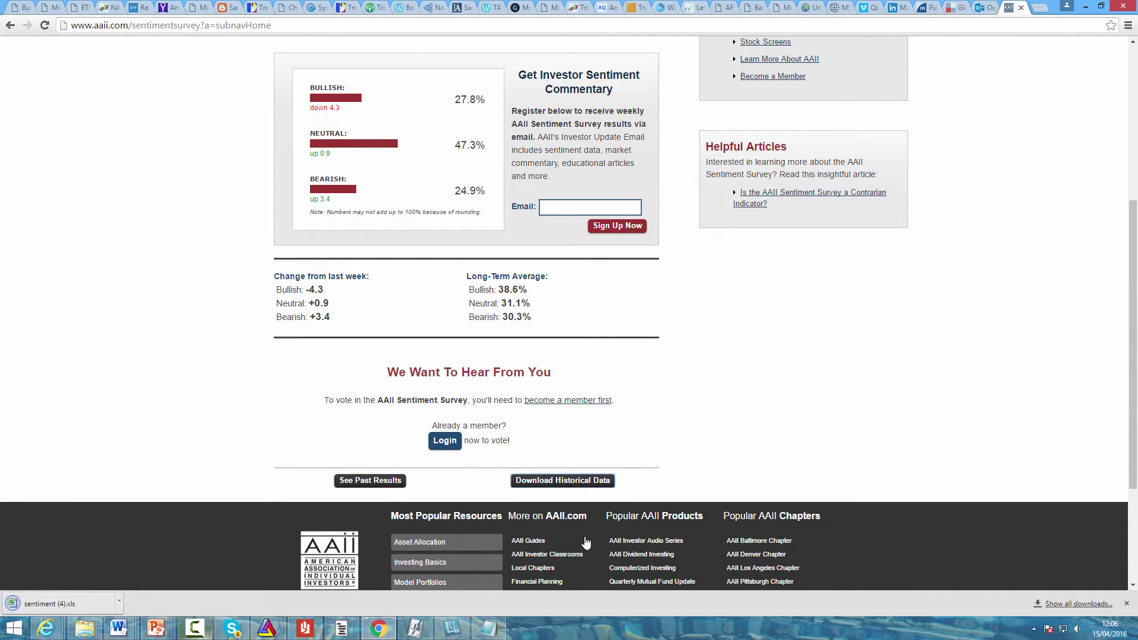
Step: Open the downloaded sentiment (4).xls in Excel and enable editing
{"action": "left_click", "coordinate": [31, 602]}
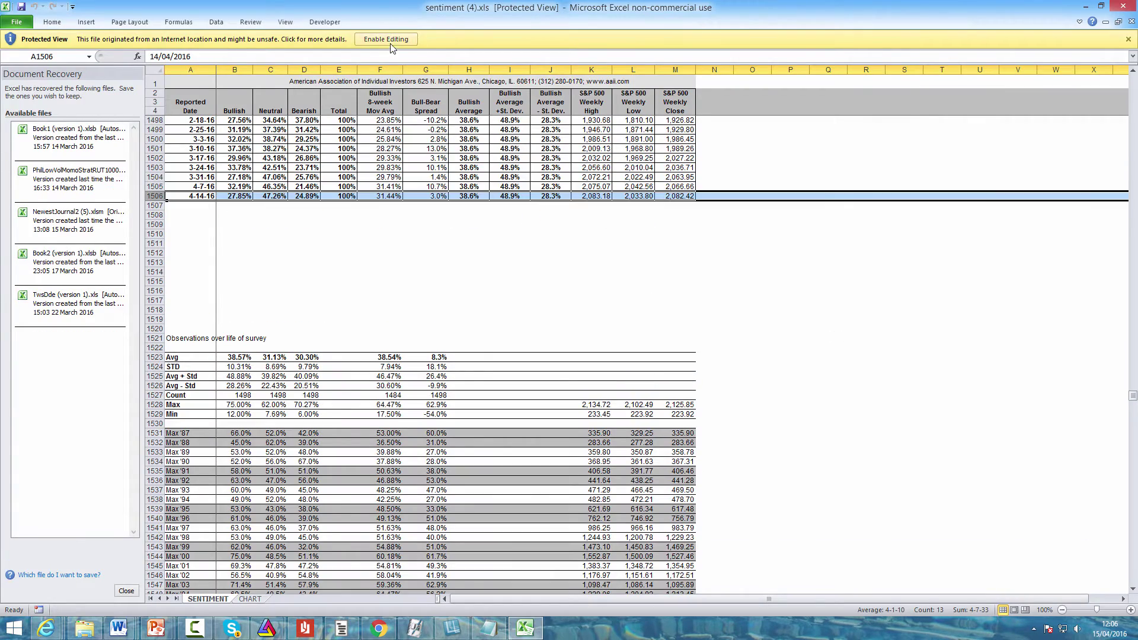
{"action": "left_click", "coordinate": [386, 39]}
{"action": "scroll", "coordinate": [933, 393], "scroll_direction": "up", "scroll_amount": 5}
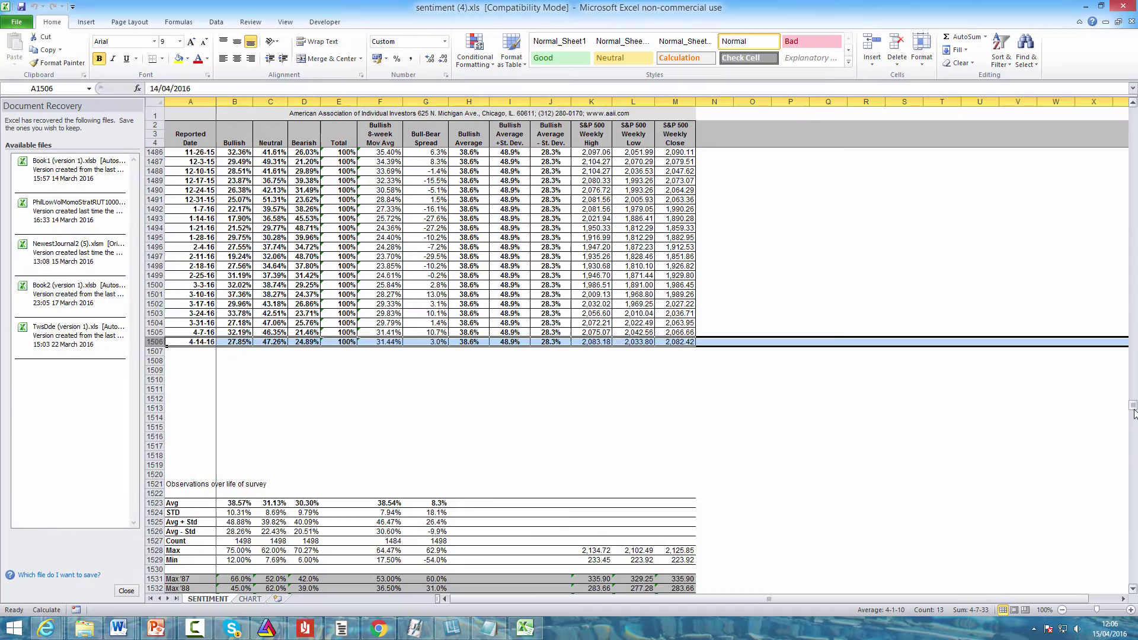
{"action": "left_click_drag", "start_coordinate": [1134, 413], "coordinate": [1134, 111]}
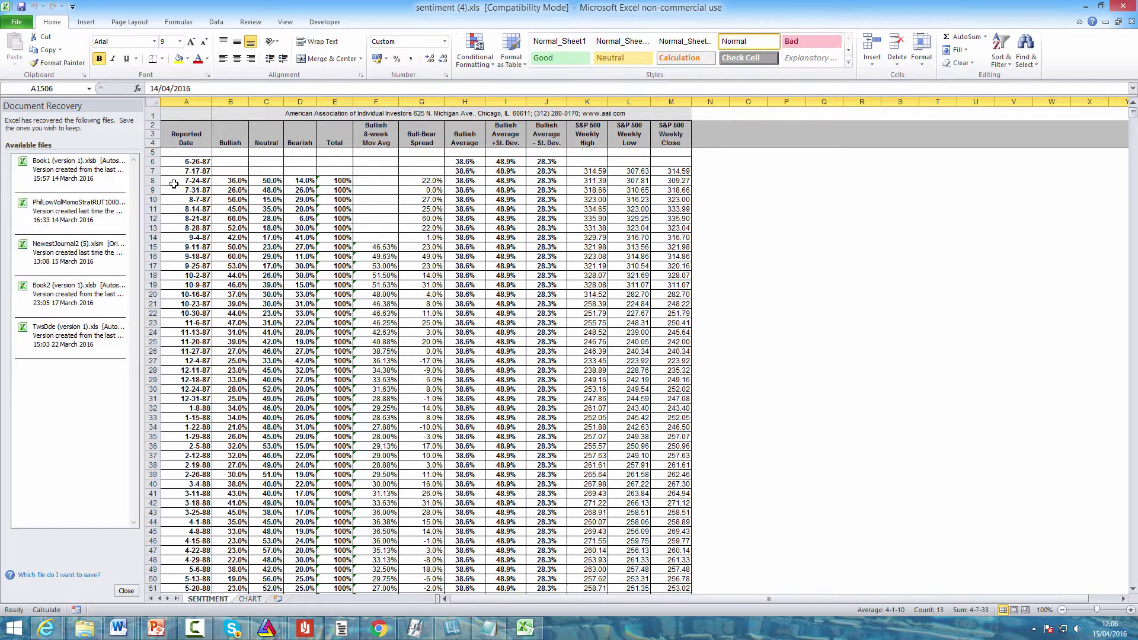
Step: Copy the date, bullish, neutral and bearish data in A8:D1506
{"action": "left_click_drag", "start_coordinate": [180, 180], "coordinate": [297, 196]}
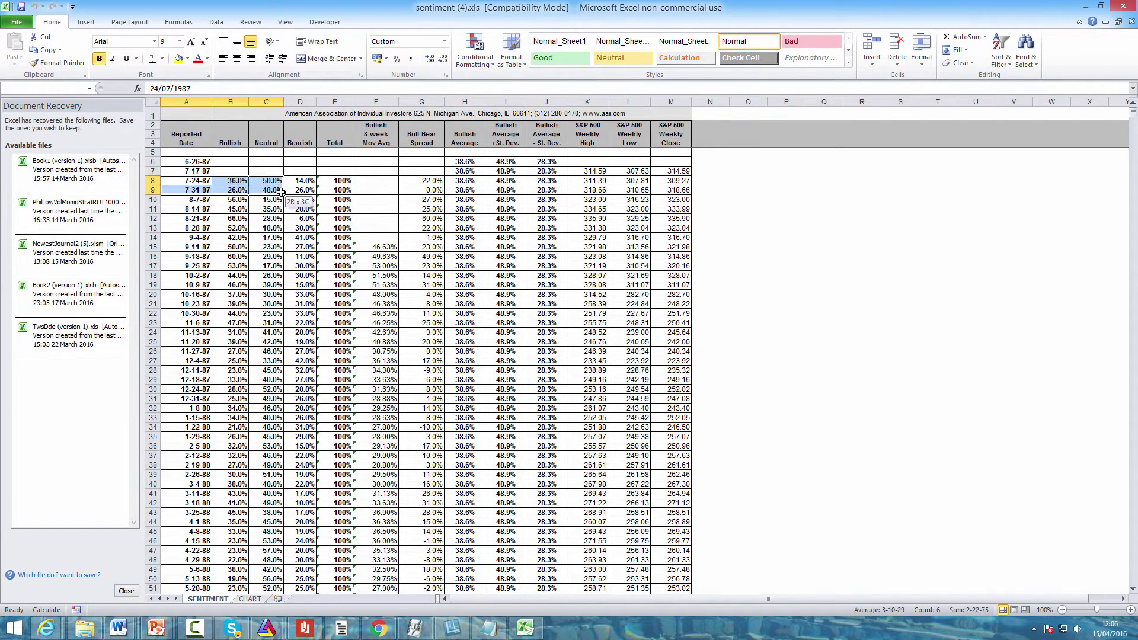
{"action": "key", "text": "ctrl+shift+Down"}
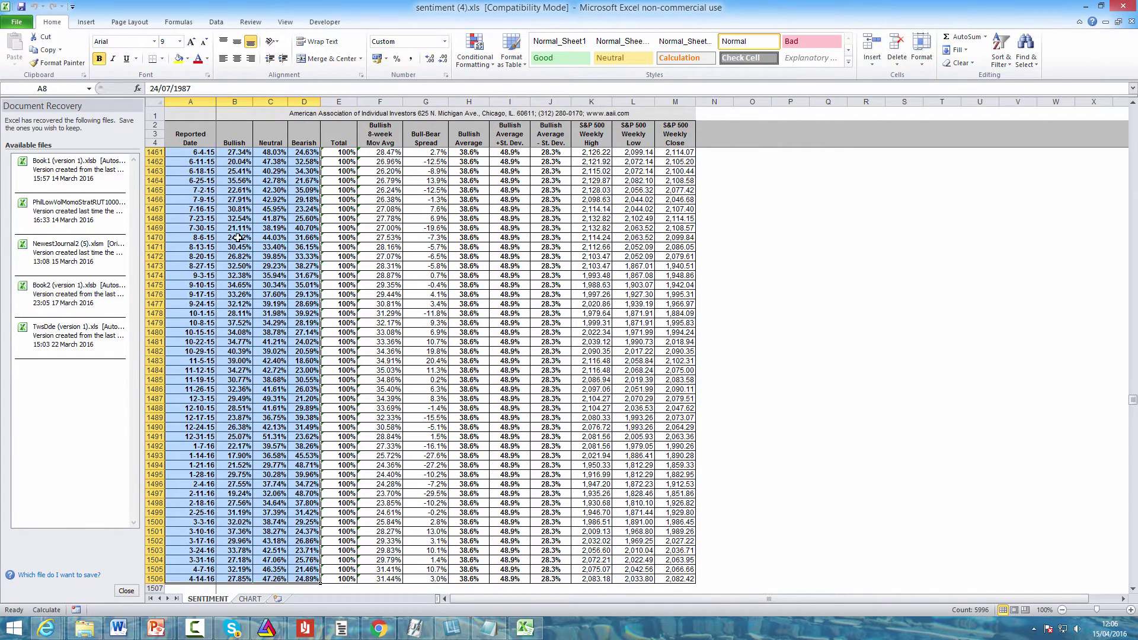
{"action": "right_click", "coordinate": [237, 238]}
{"action": "left_click", "coordinate": [276, 259]}
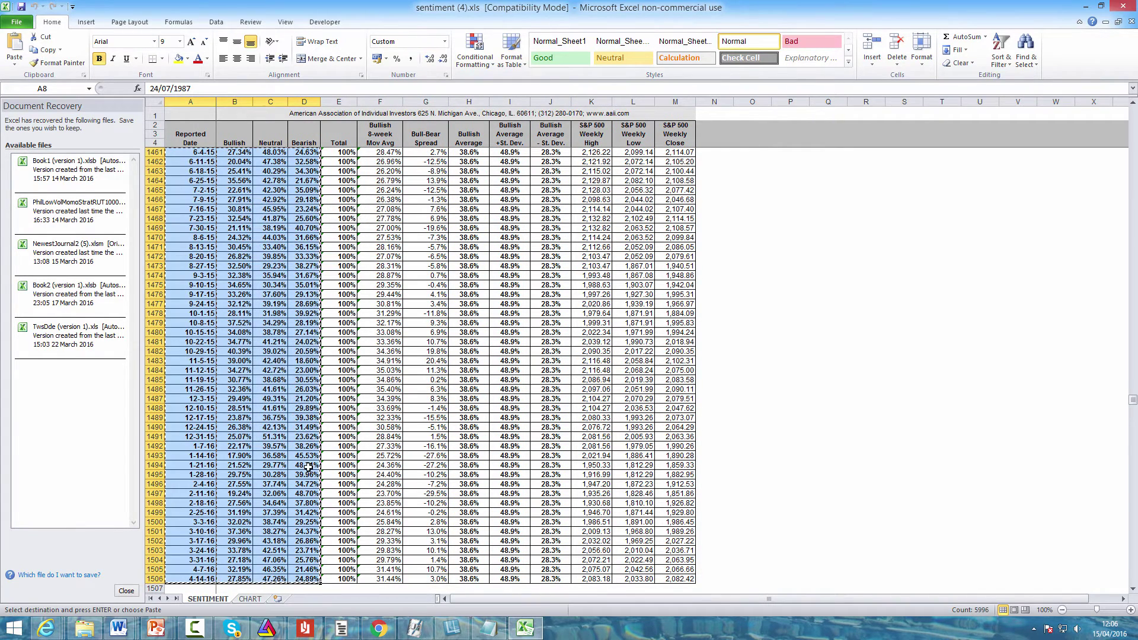
Step: Add a new Sheet1 and paste the copied data into A1 as values only
{"action": "left_click", "coordinate": [279, 600]}
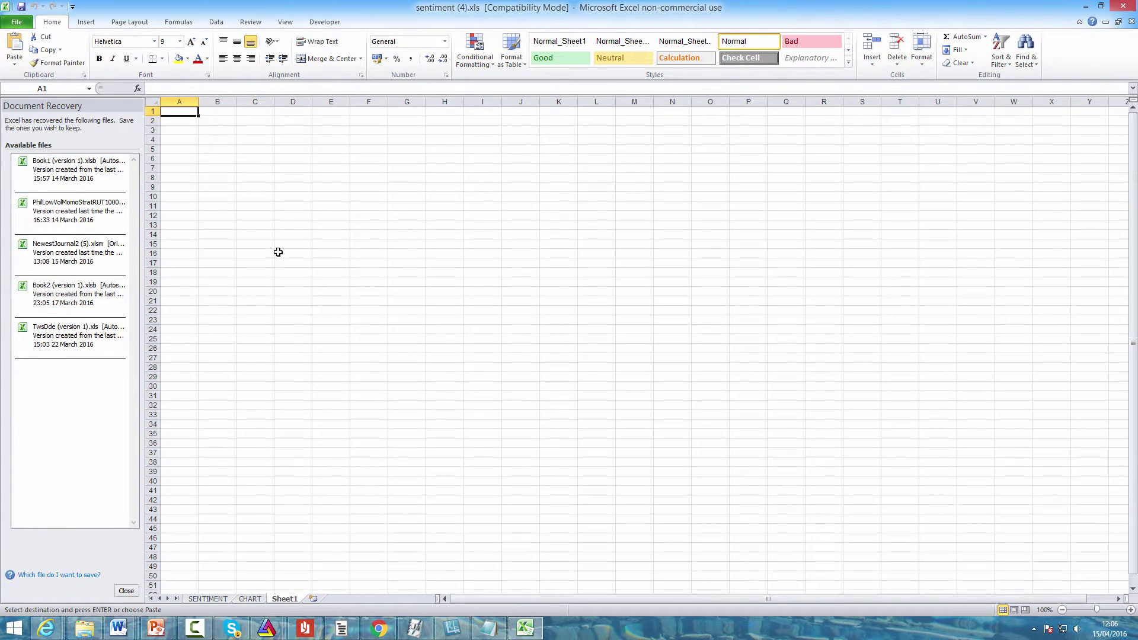
{"action": "right_click", "coordinate": [181, 111]}
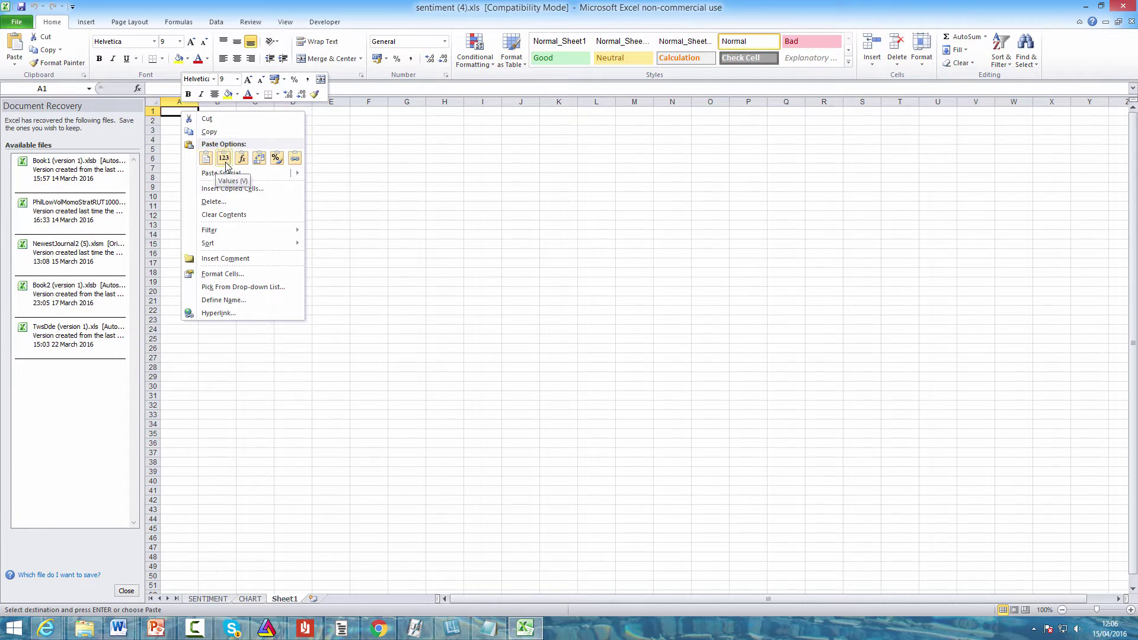
{"action": "left_click", "coordinate": [224, 157]}
{"action": "left_click", "coordinate": [407, 178]}
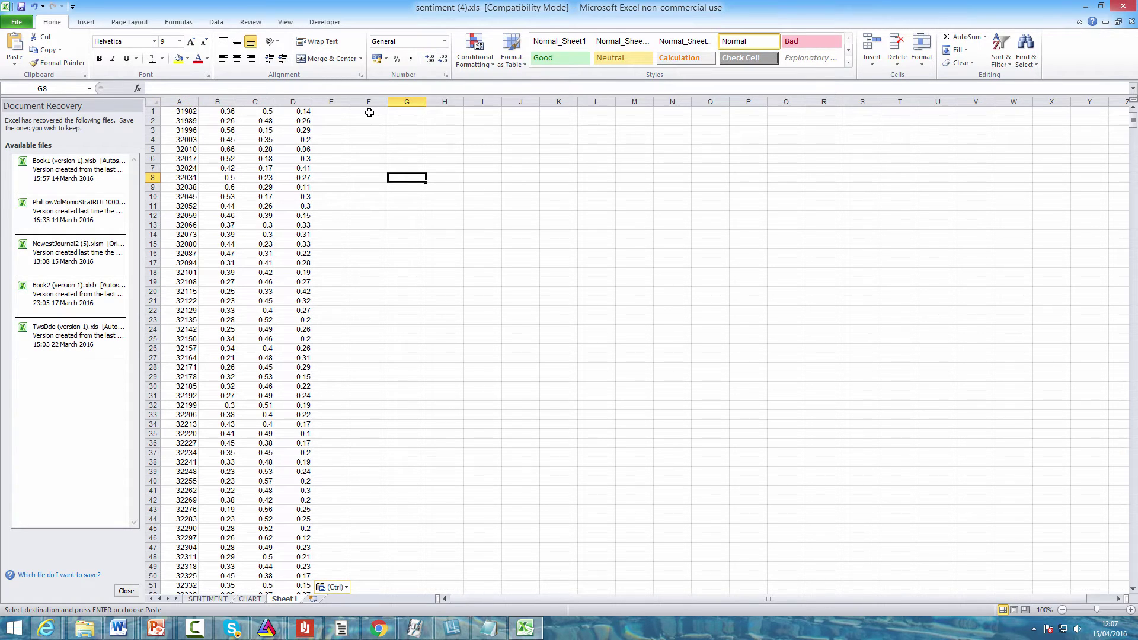
Step: Format column A as Short Date so dates show as 24/07/1987 onward
{"action": "left_click", "coordinate": [185, 102]}
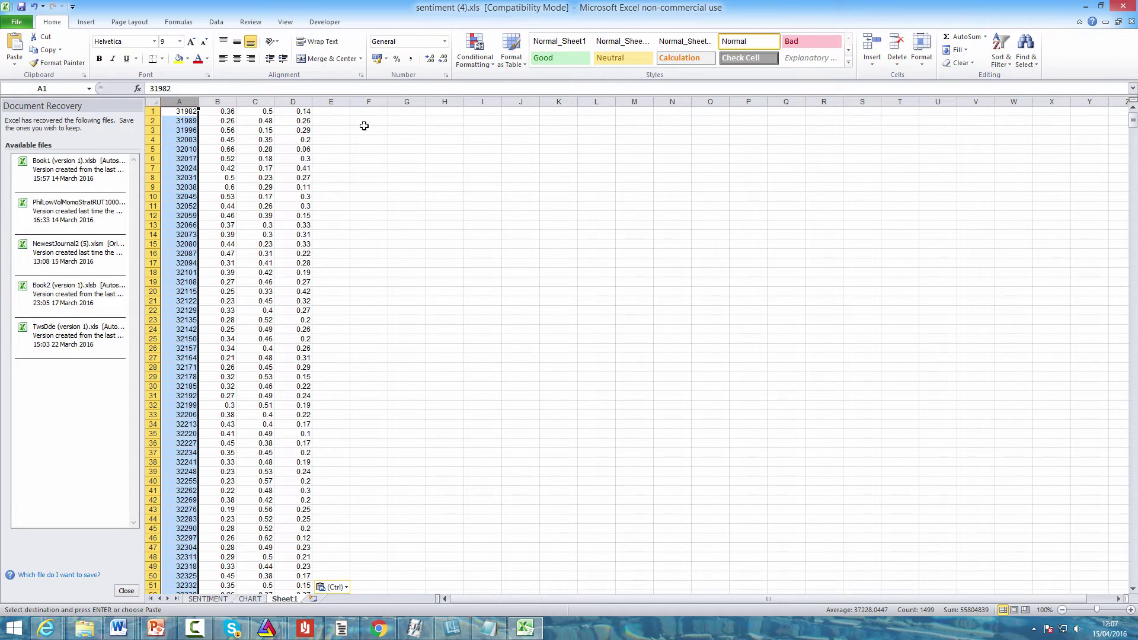
{"action": "left_click", "coordinate": [445, 41]}
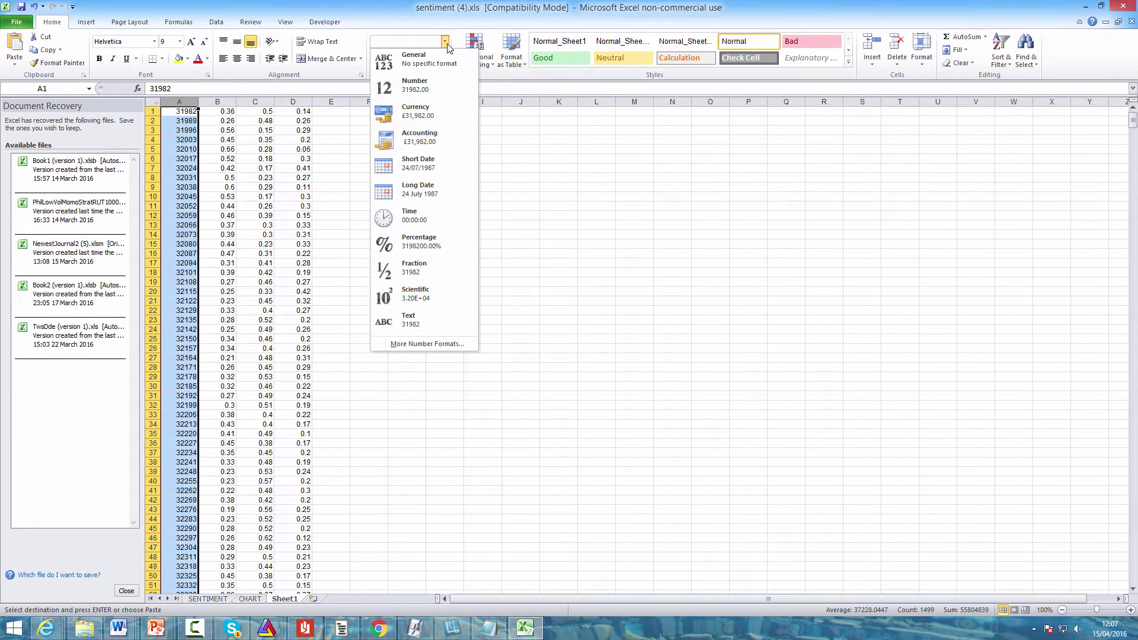
{"action": "left_click", "coordinate": [418, 163]}
{"action": "left_click", "coordinate": [426, 258]}
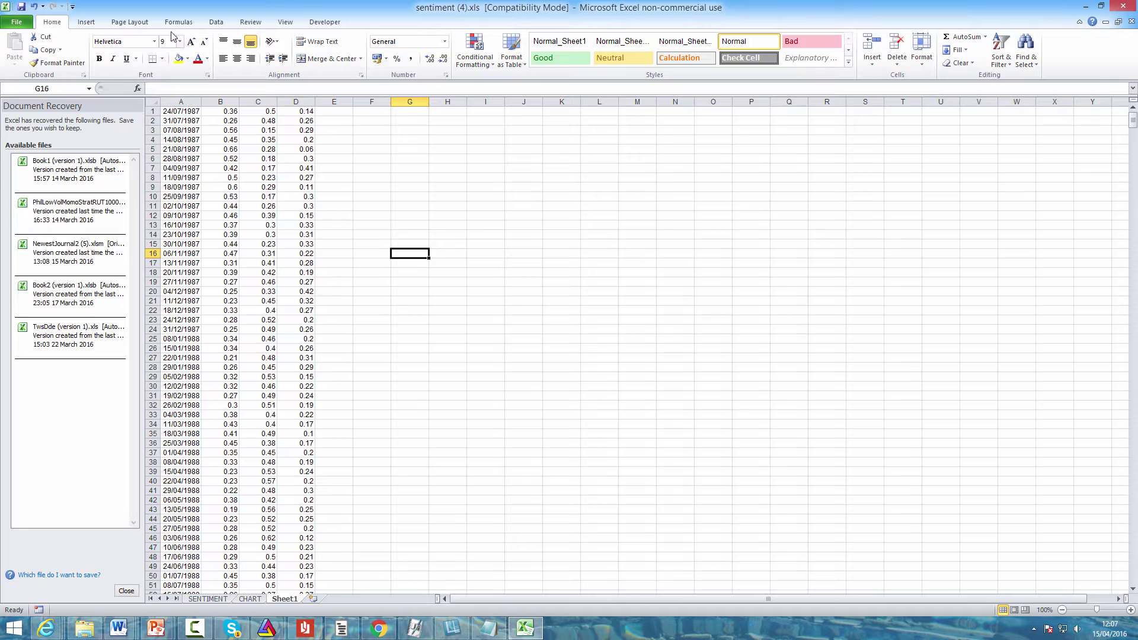
Step: Enter the formula =TEXT(A1,"YYYYMMDD") in cell F1
{"action": "left_click", "coordinate": [375, 115]}
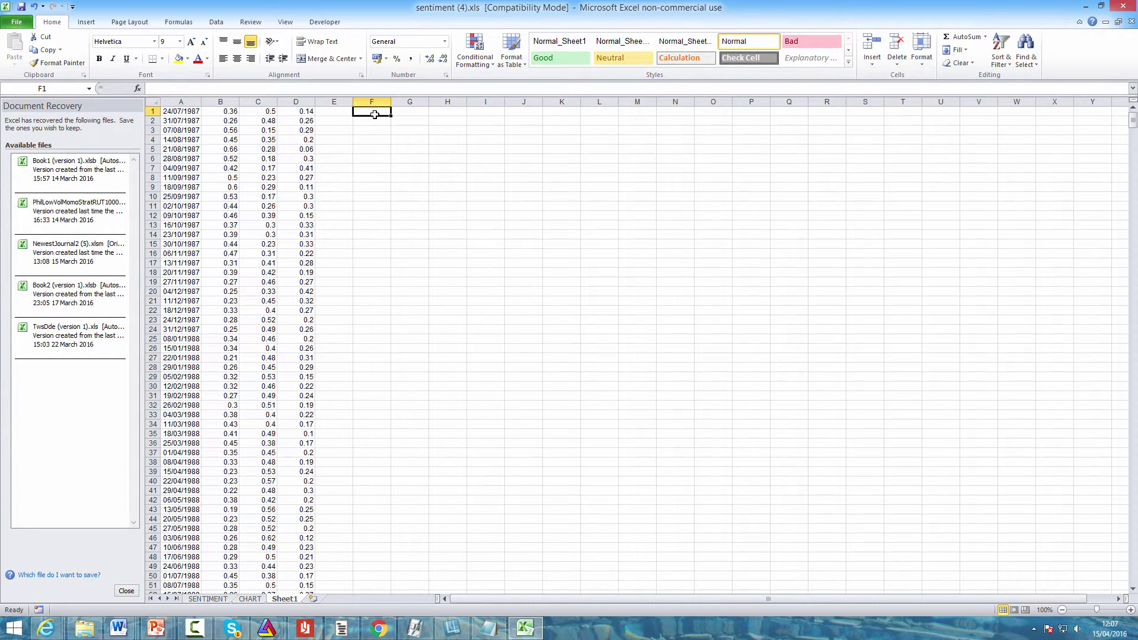
{"action": "type", "text": "="}
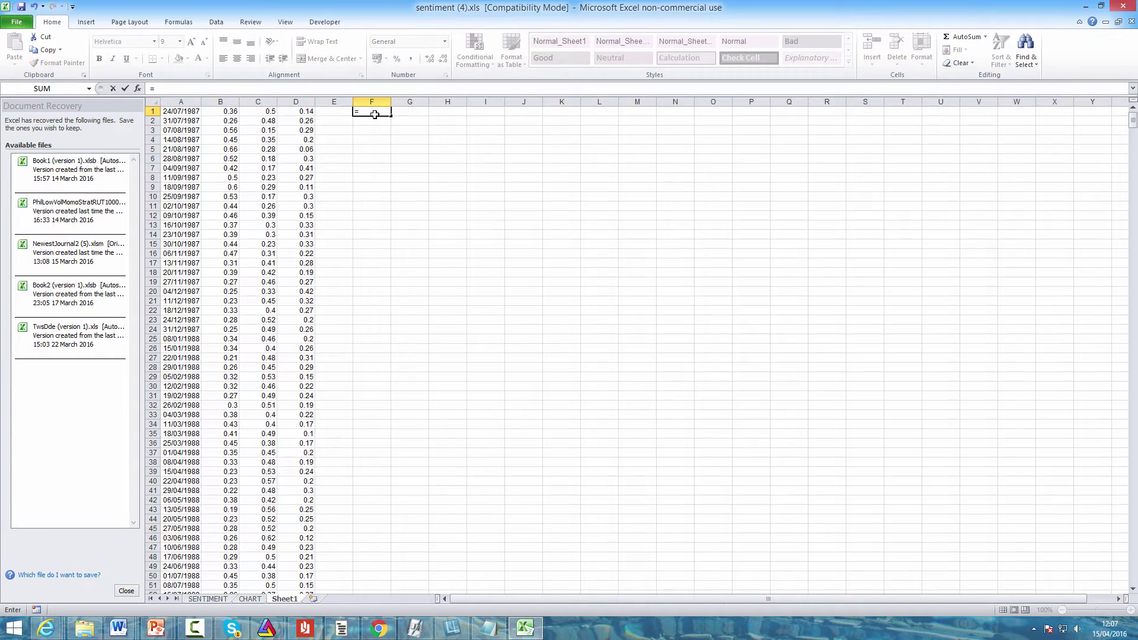
{"action": "type", "text": "text("}
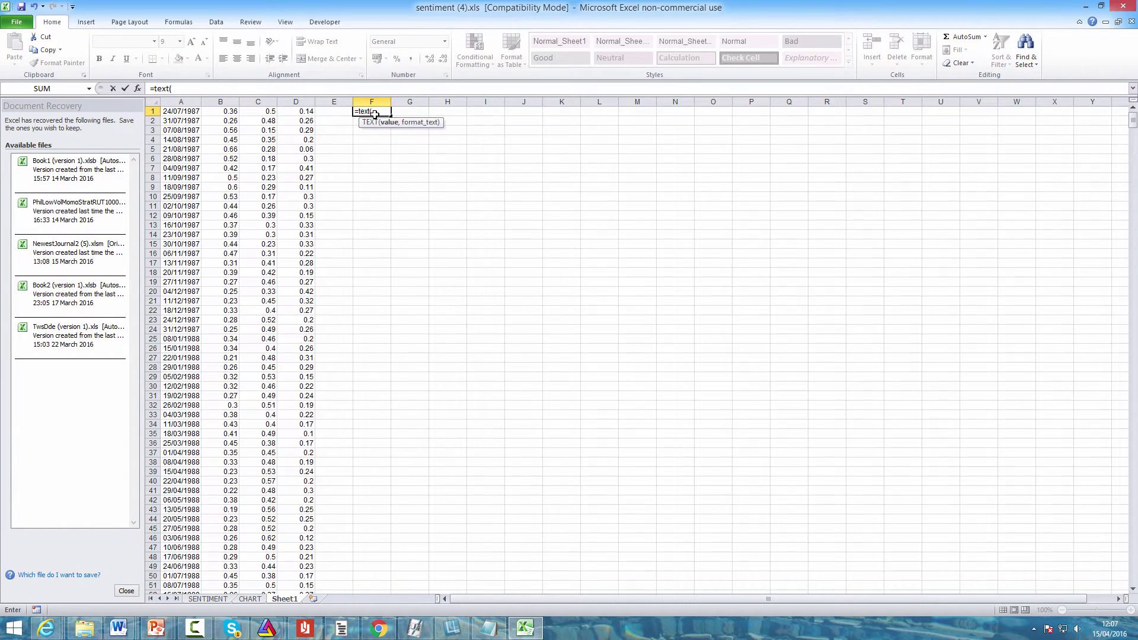
{"action": "left_click", "coordinate": [188, 112]}
{"action": "type", "text": ","}
{"action": "type", "text": "YYYYMMDD\""}
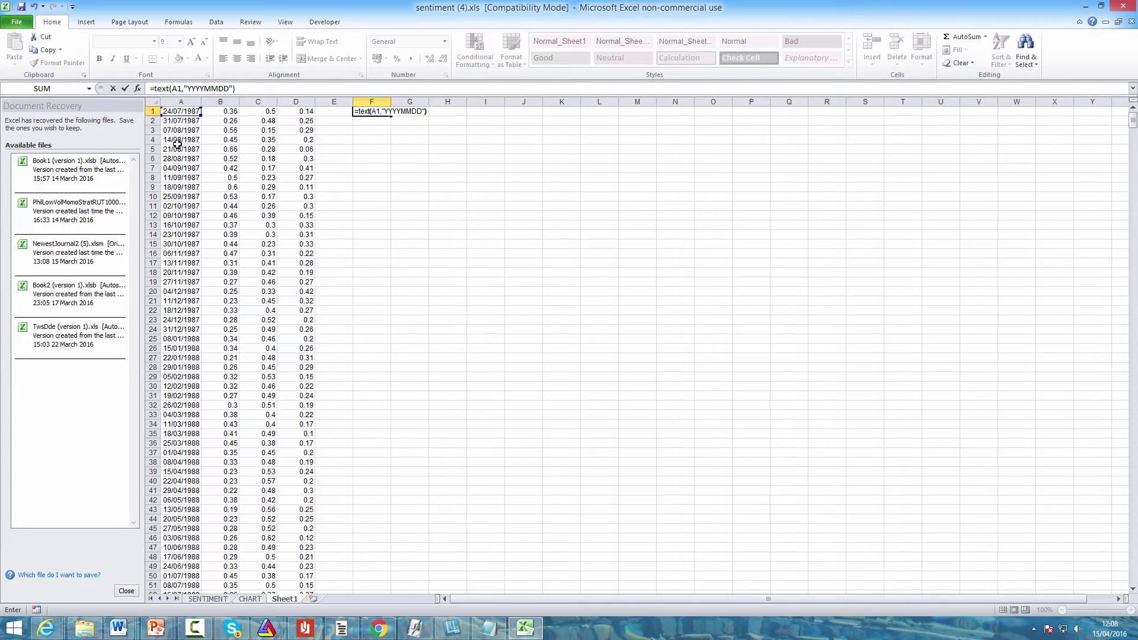
{"action": "key", "text": "Return"}
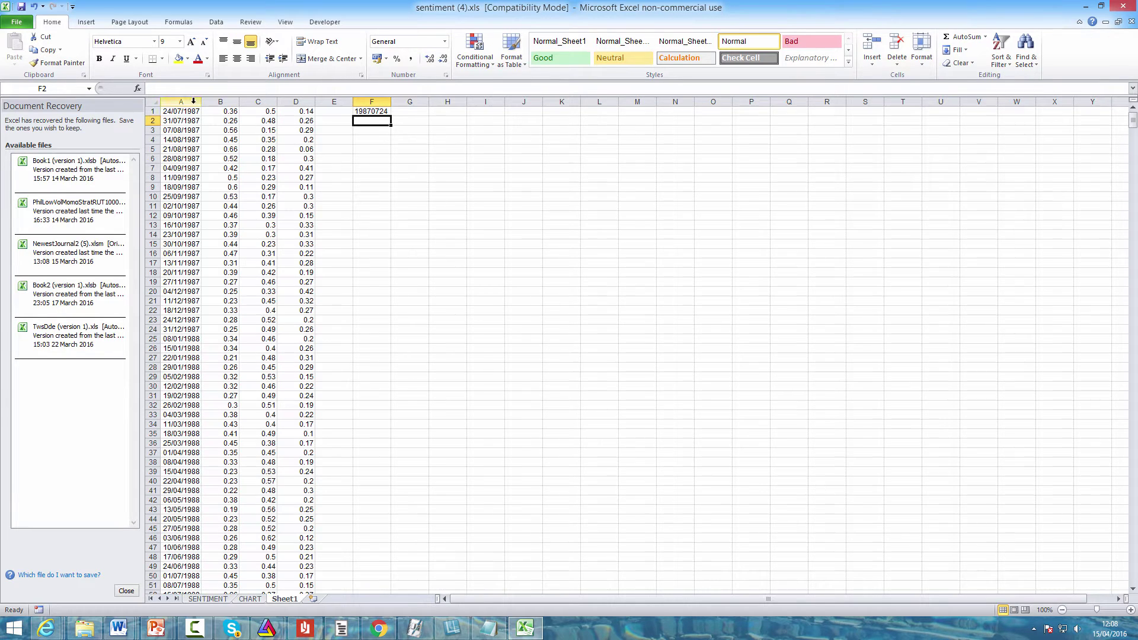
Step: Fill the F1 formula down to row 1499, giving 19870724 through 20160414
{"action": "left_click", "coordinate": [373, 112]}
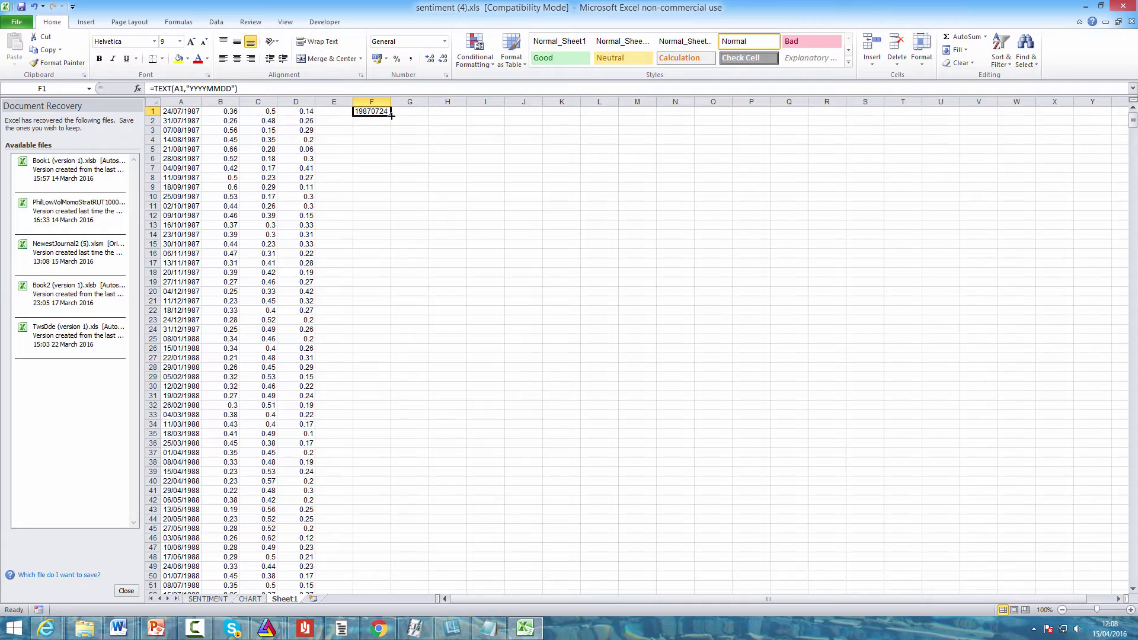
{"action": "left_click_drag", "start_coordinate": [392, 116], "coordinate": [379, 578]}
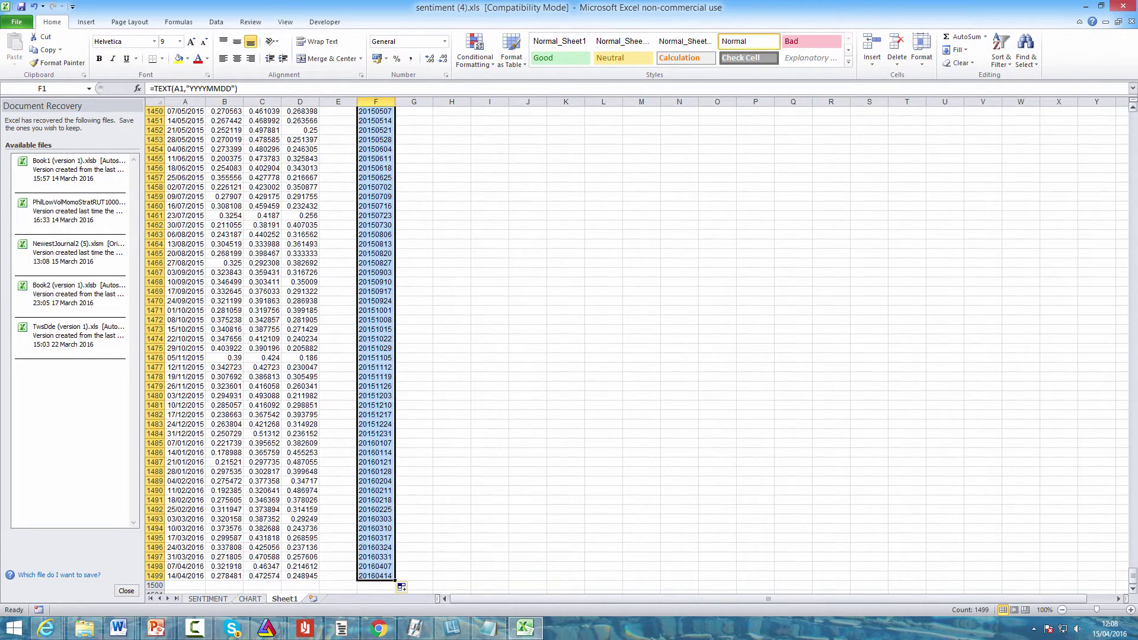
{"action": "left_click_drag", "start_coordinate": [1132, 577], "coordinate": [1114, 117]}
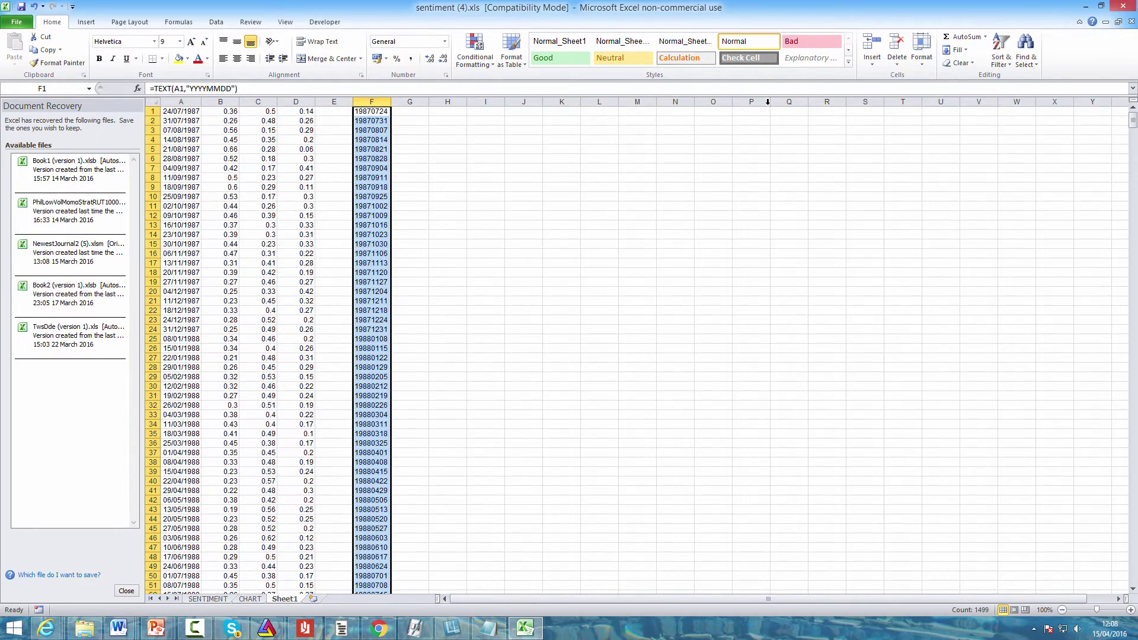
Step: Enter the formula =F1&"," in cell G1
{"action": "left_click", "coordinate": [418, 111]}
{"action": "type", "text": "="}
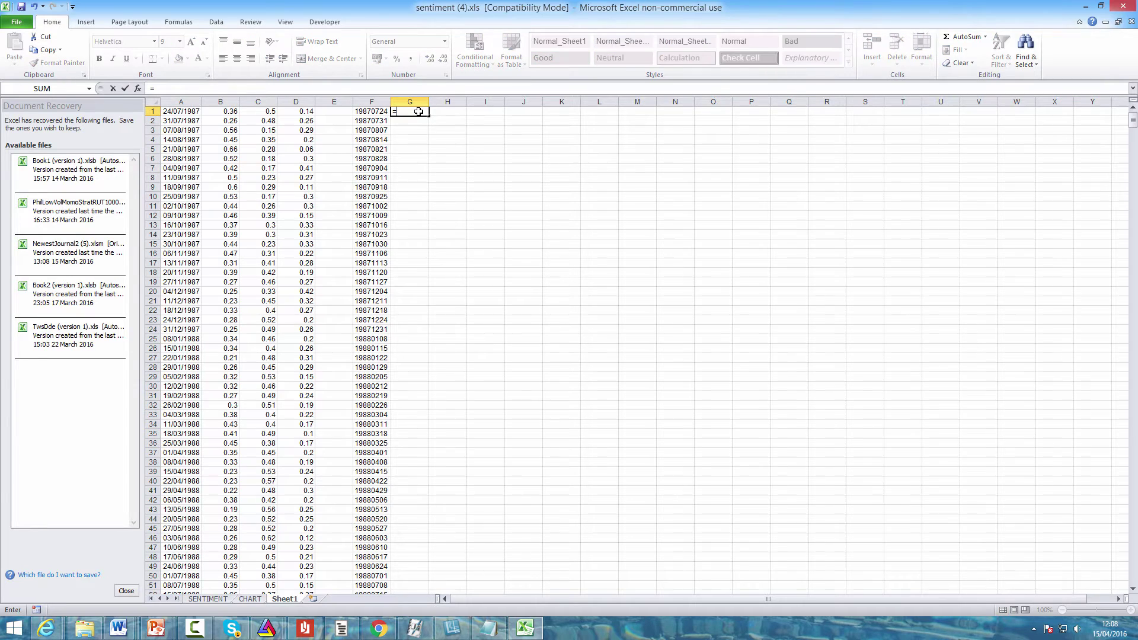
{"action": "left_click", "coordinate": [372, 114]}
{"action": "type", "text": "&\",\""}
{"action": "key", "text": "Return"}
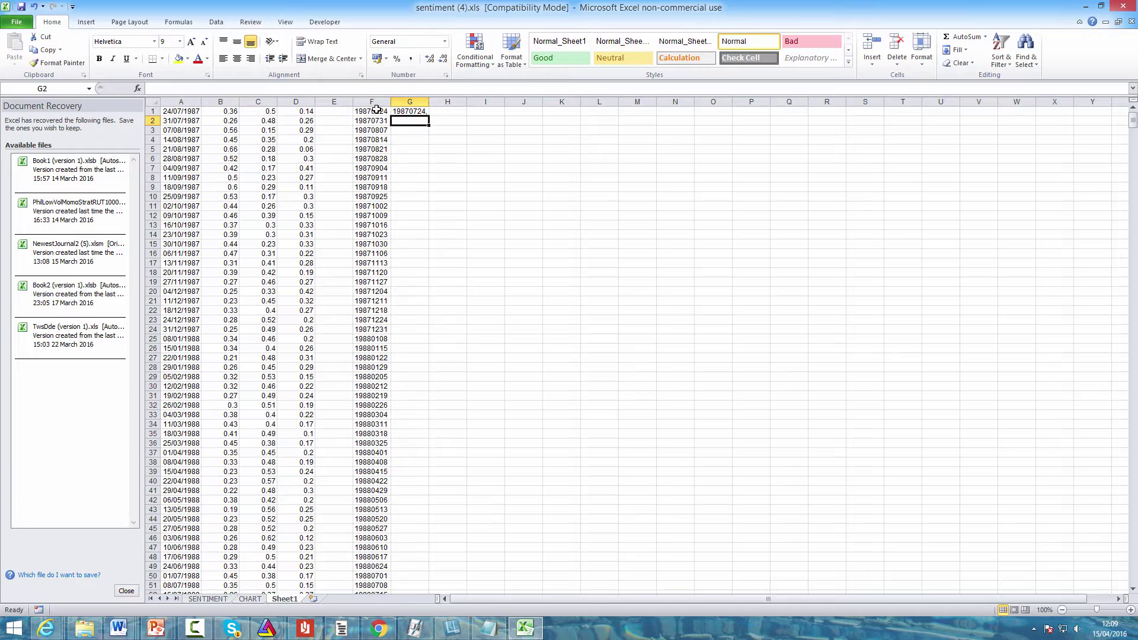
Step: Fill the G1 formula down column G through the last data row
{"action": "left_click", "coordinate": [422, 112]}
{"action": "left_click_drag", "start_coordinate": [428, 115], "coordinate": [489, 637]}
{"action": "key", "text": "ctrl+Home"}
{"action": "left_click", "coordinate": [455, 111]}
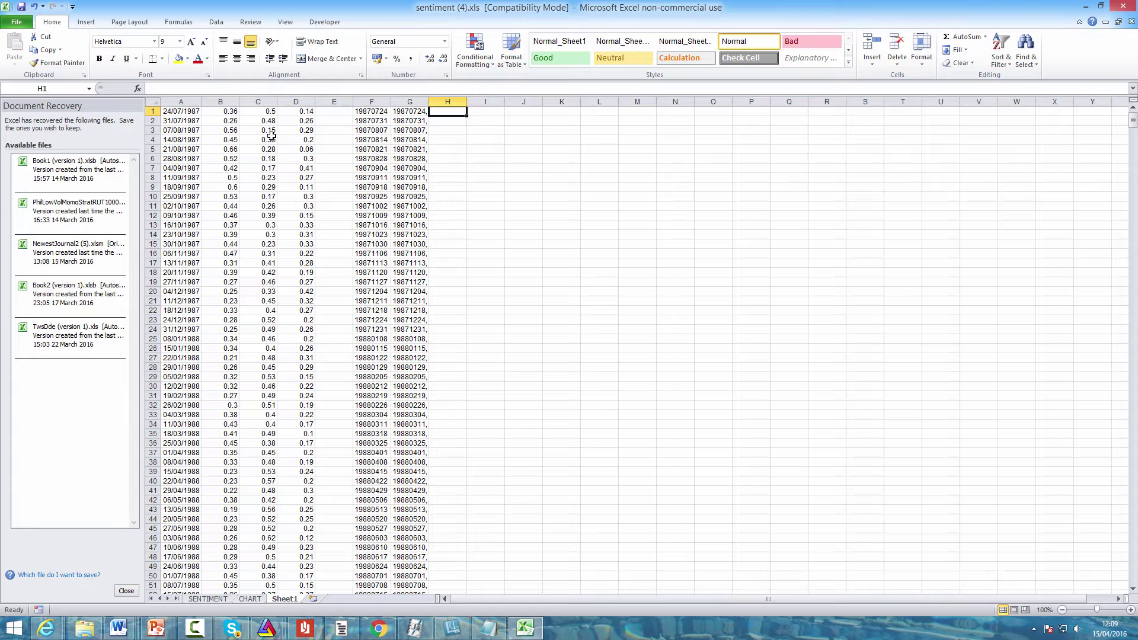
Step: Copy the whole of column B's bullish values
{"action": "left_click", "coordinate": [238, 110]}
{"action": "key", "text": "ctrl+space"}
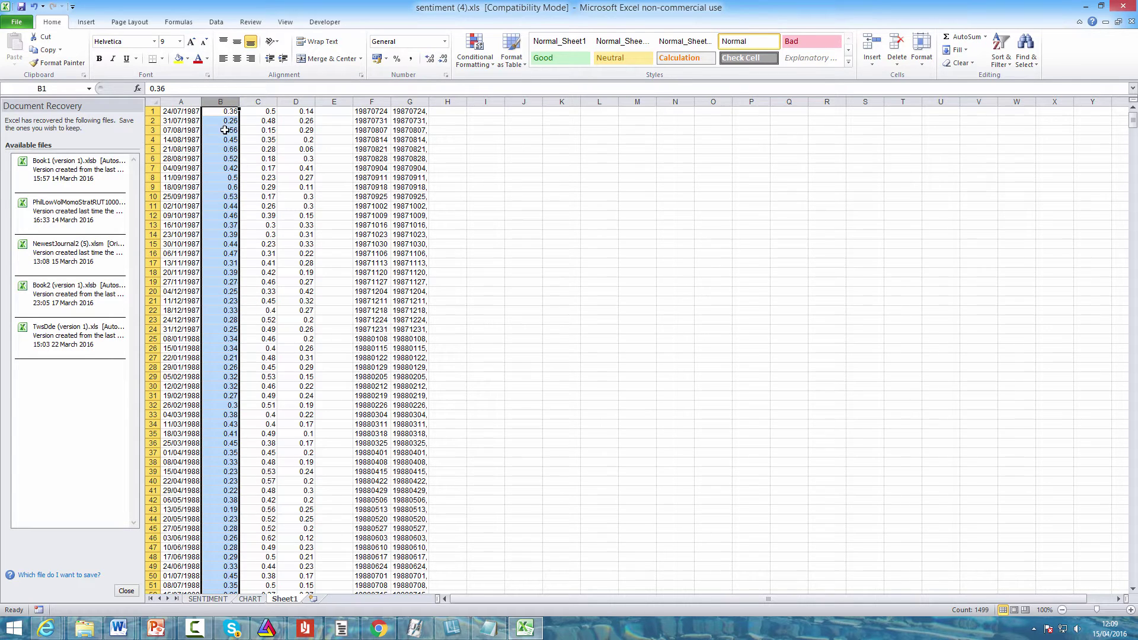
{"action": "right_click", "coordinate": [220, 285]}
{"action": "left_click", "coordinate": [249, 303]}
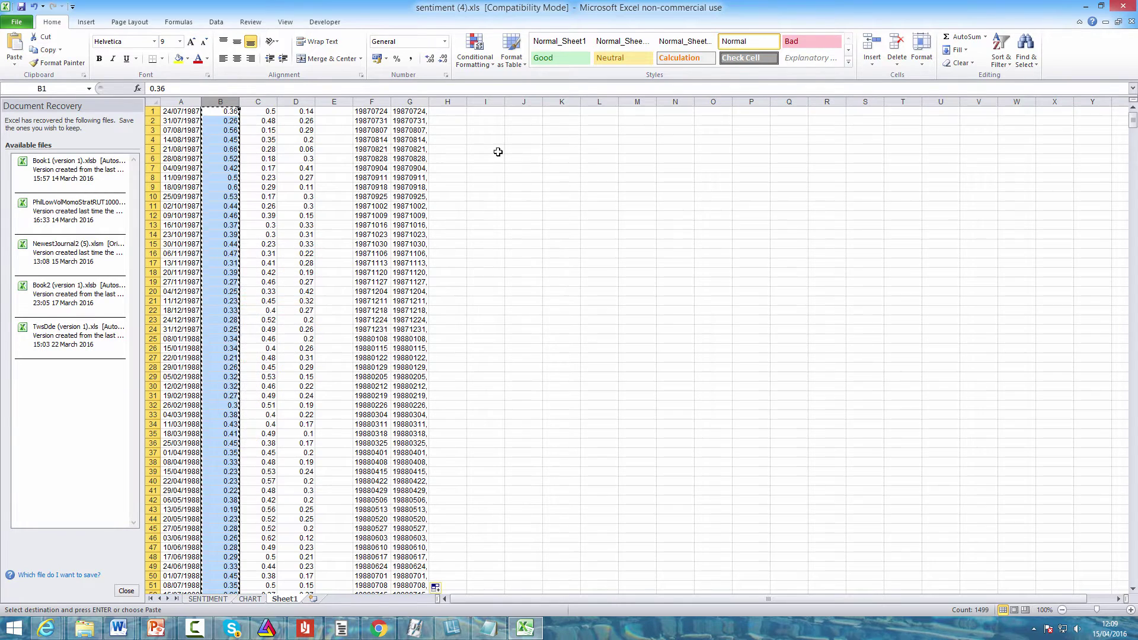
Step: Paste the bullish values into column H as values, starting 0.36, 0.26, 0.56
{"action": "left_click", "coordinate": [446, 110]}
{"action": "right_click", "coordinate": [446, 112]}
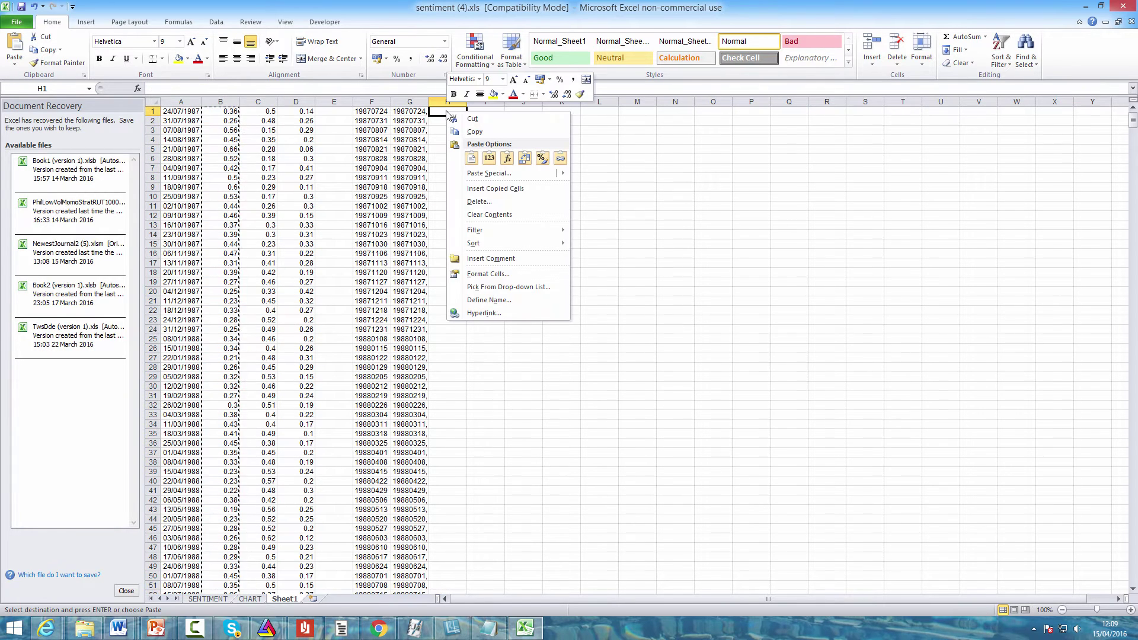
{"action": "left_click", "coordinate": [489, 158]}
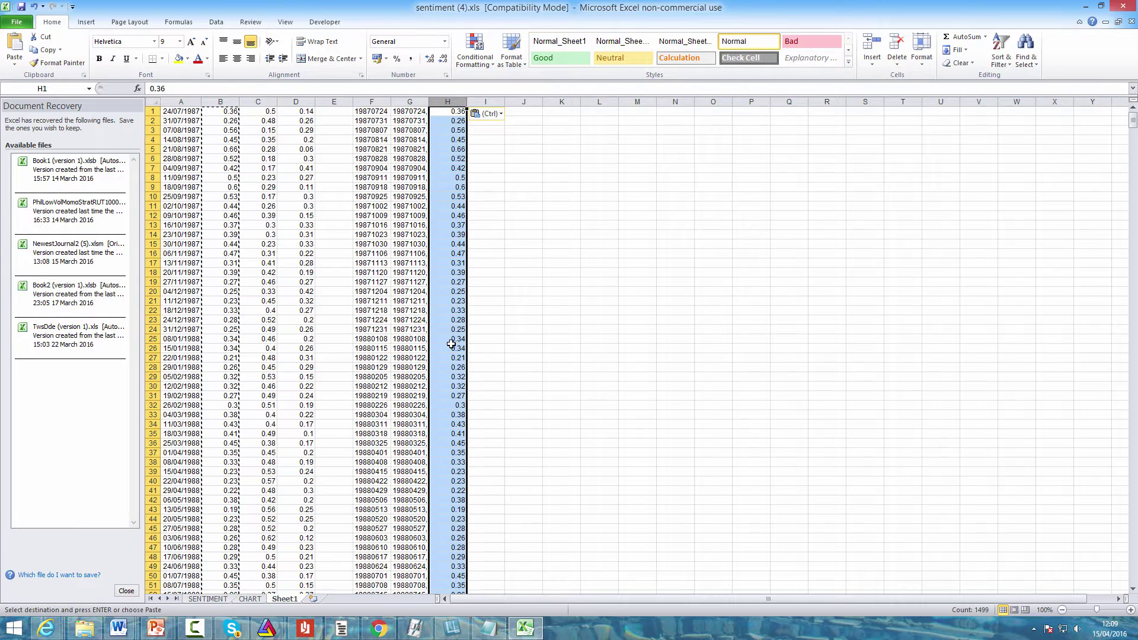
{"action": "right_click", "coordinate": [448, 348]}
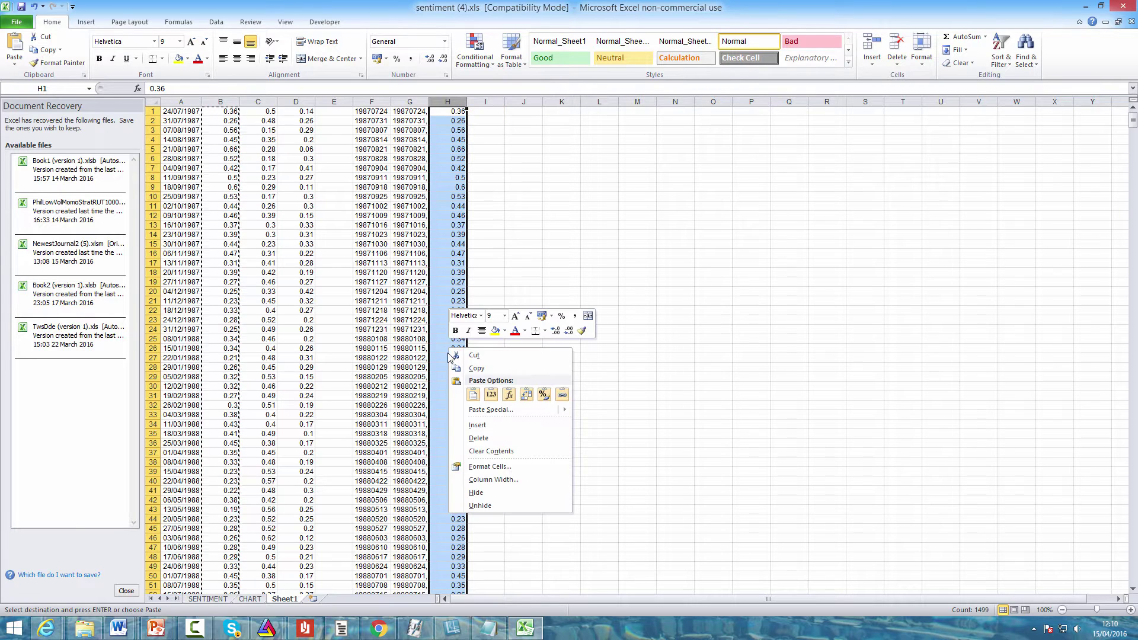
Step: Format column H as Number with 2 decimal places
{"action": "left_click", "coordinate": [493, 467]}
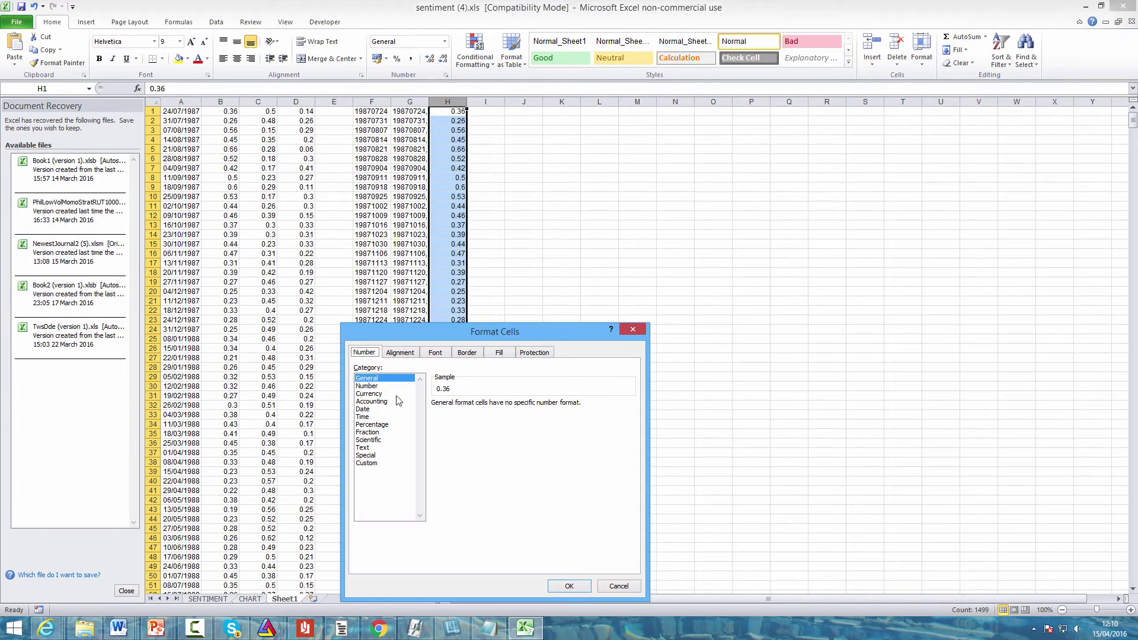
{"action": "left_click", "coordinate": [372, 387]}
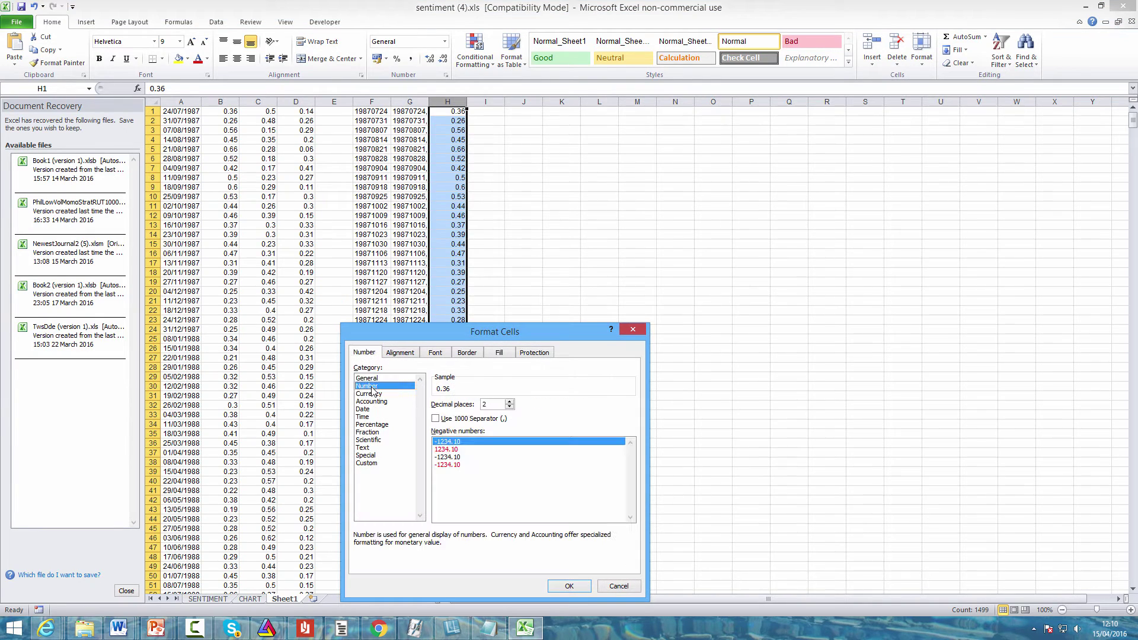
{"action": "left_click", "coordinate": [509, 402]}
{"action": "left_click", "coordinate": [509, 407]}
{"action": "left_click", "coordinate": [570, 587]}
{"action": "left_click", "coordinate": [751, 349]}
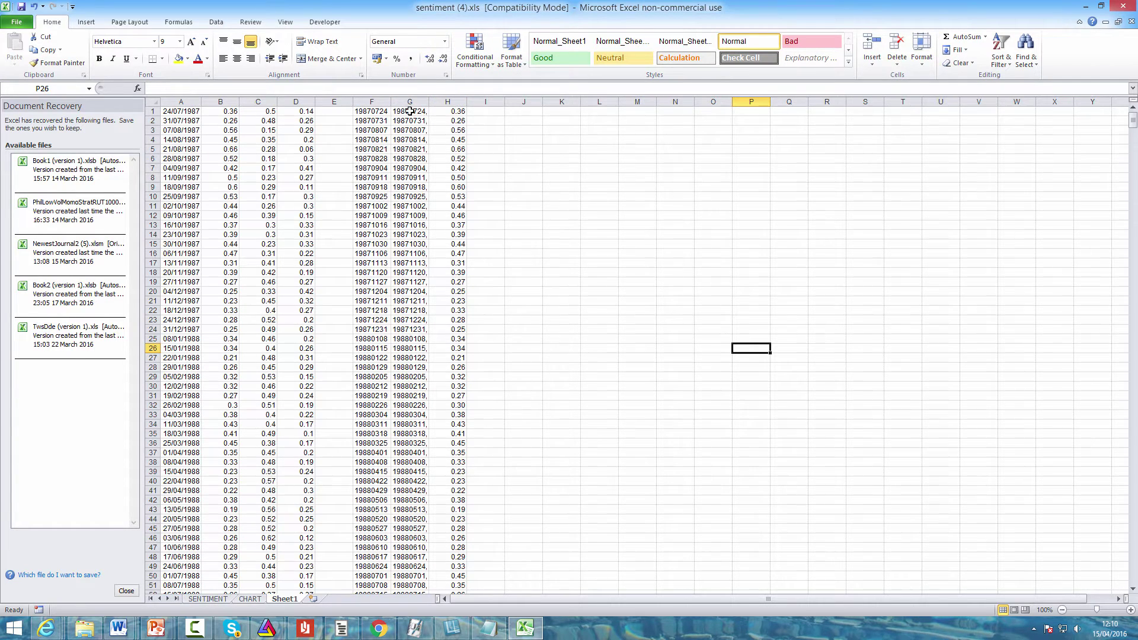
Step: Copy the date and bullish data in G1:H1499
{"action": "left_click_drag", "start_coordinate": [410, 111], "coordinate": [456, 578]}
{"action": "right_click", "coordinate": [438, 249]}
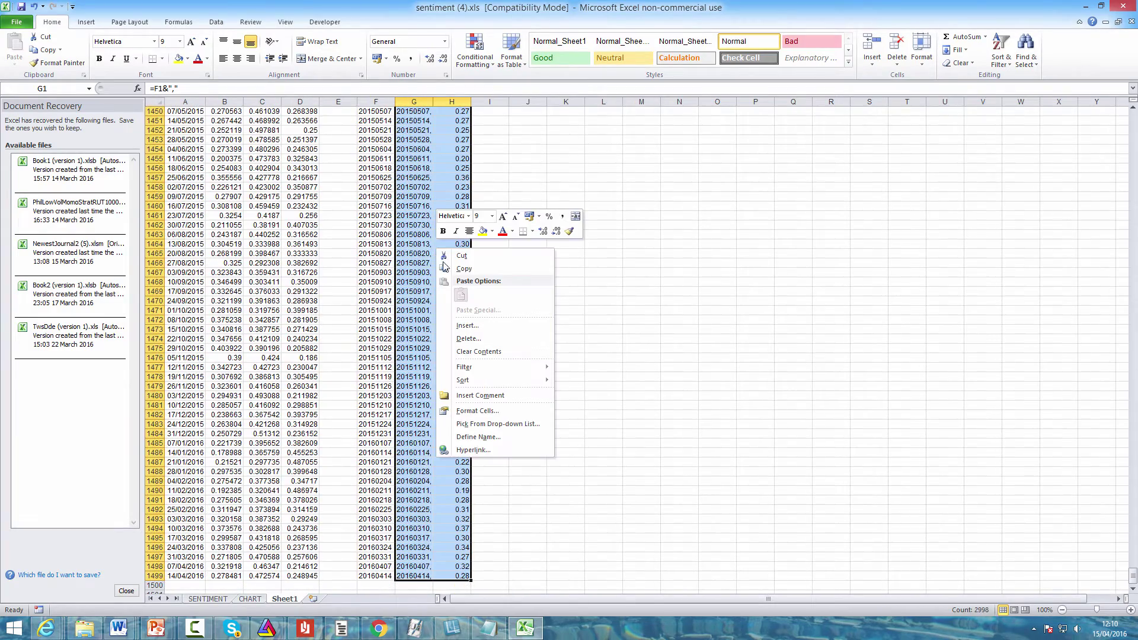
{"action": "left_click", "coordinate": [474, 268]}
Step: Paste the copied date and bullish data into a new Notepad document
{"action": "left_click", "coordinate": [487, 627]}
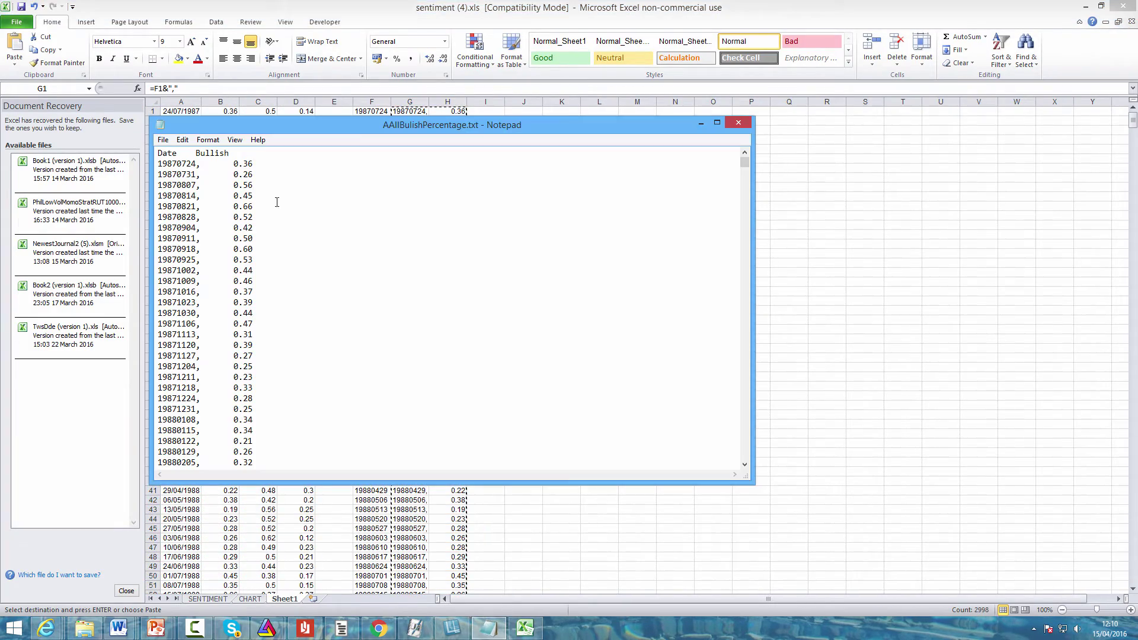
{"action": "left_click", "coordinate": [163, 140]}
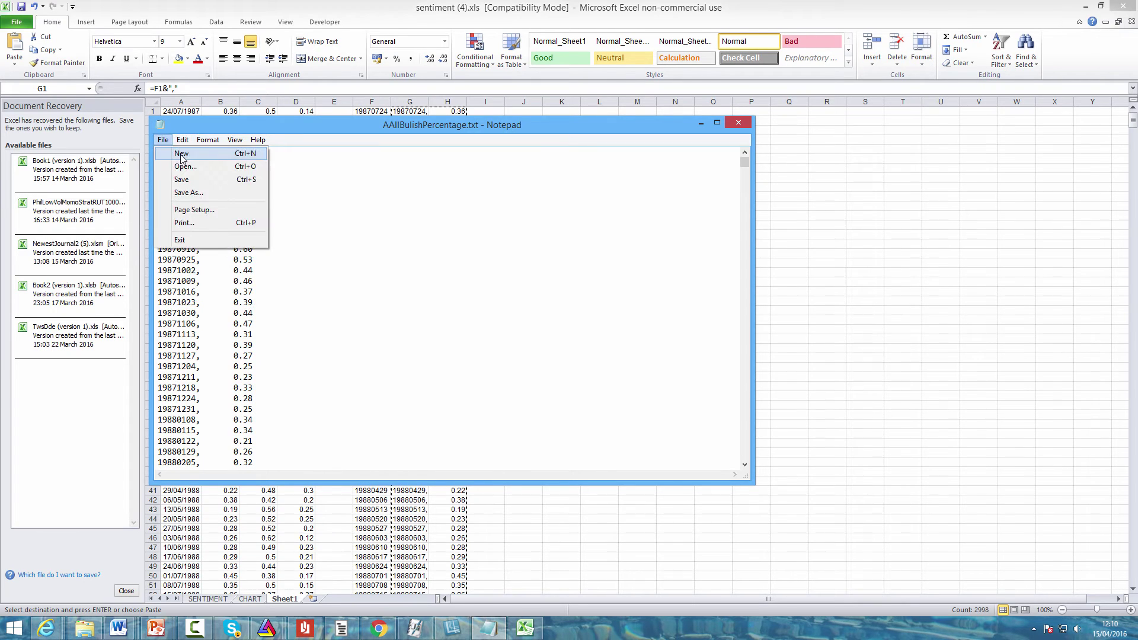
{"action": "left_click", "coordinate": [182, 154]}
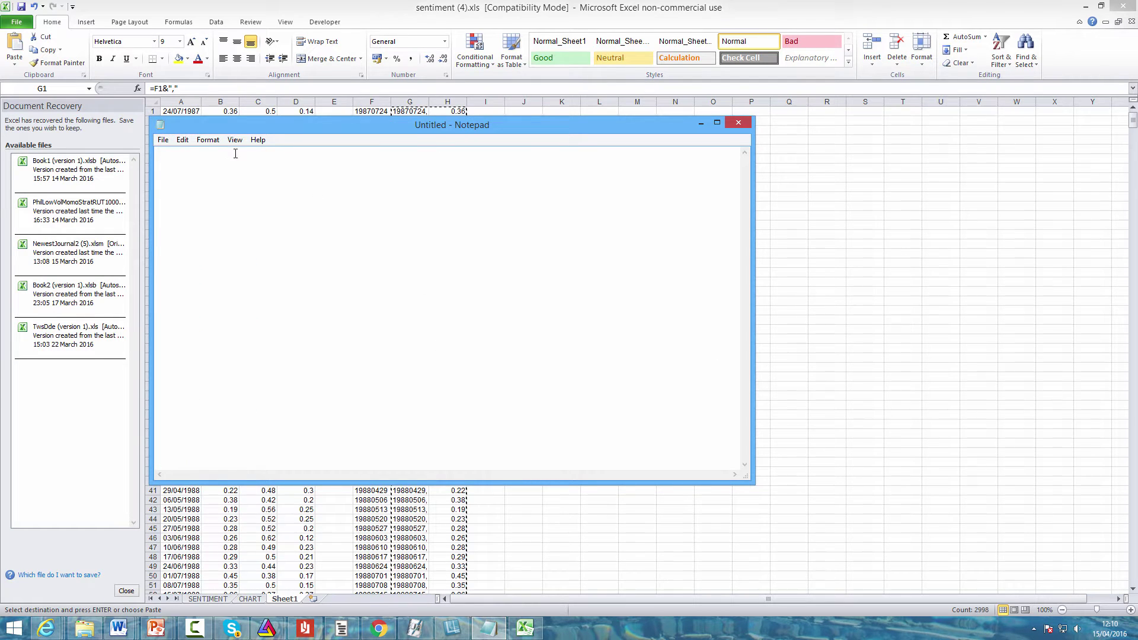
{"action": "right_click", "coordinate": [174, 154]}
{"action": "left_click", "coordinate": [220, 218]}
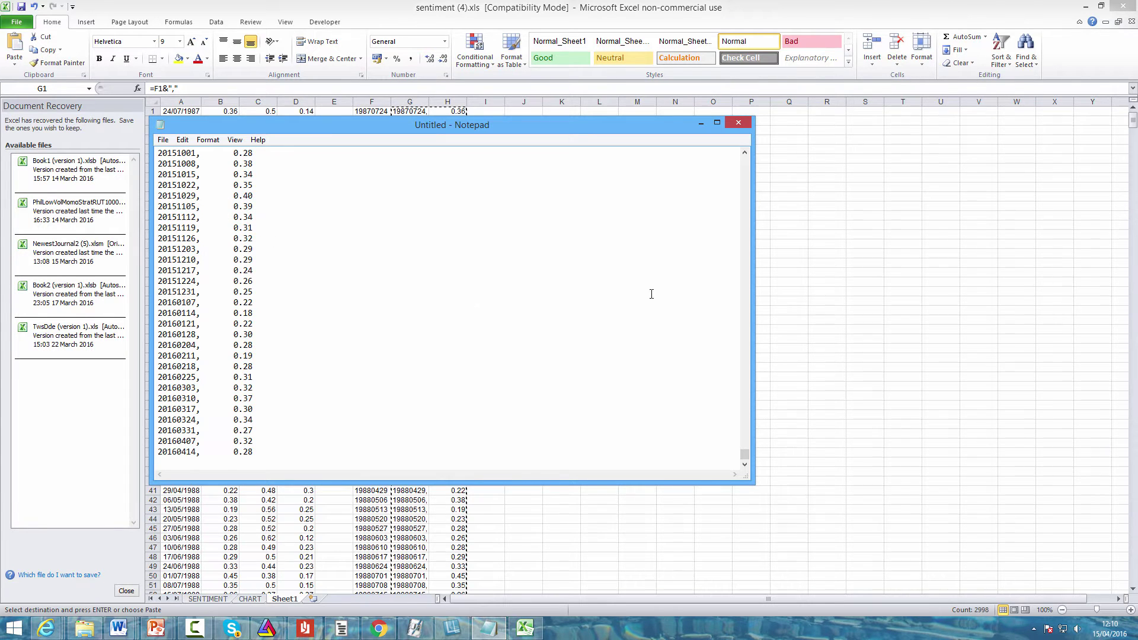
{"action": "left_click_drag", "start_coordinate": [746, 463], "coordinate": [745, 159]}
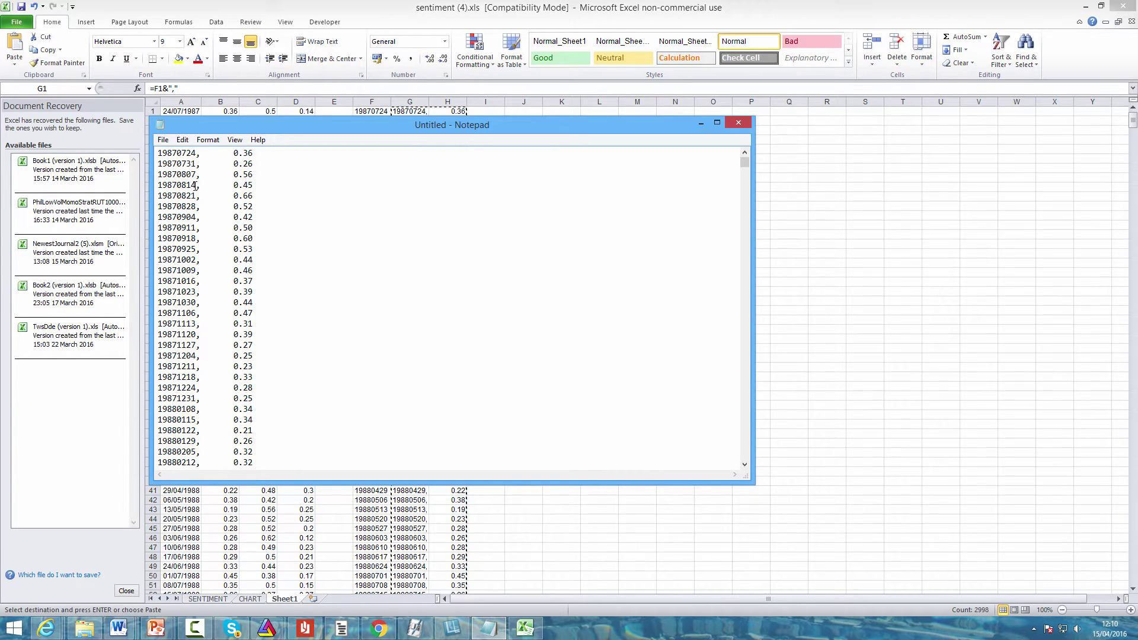
Step: Save the text as AAIIBullishPercentage.txt on the Desktop and close Notepad
{"action": "left_click", "coordinate": [163, 140]}
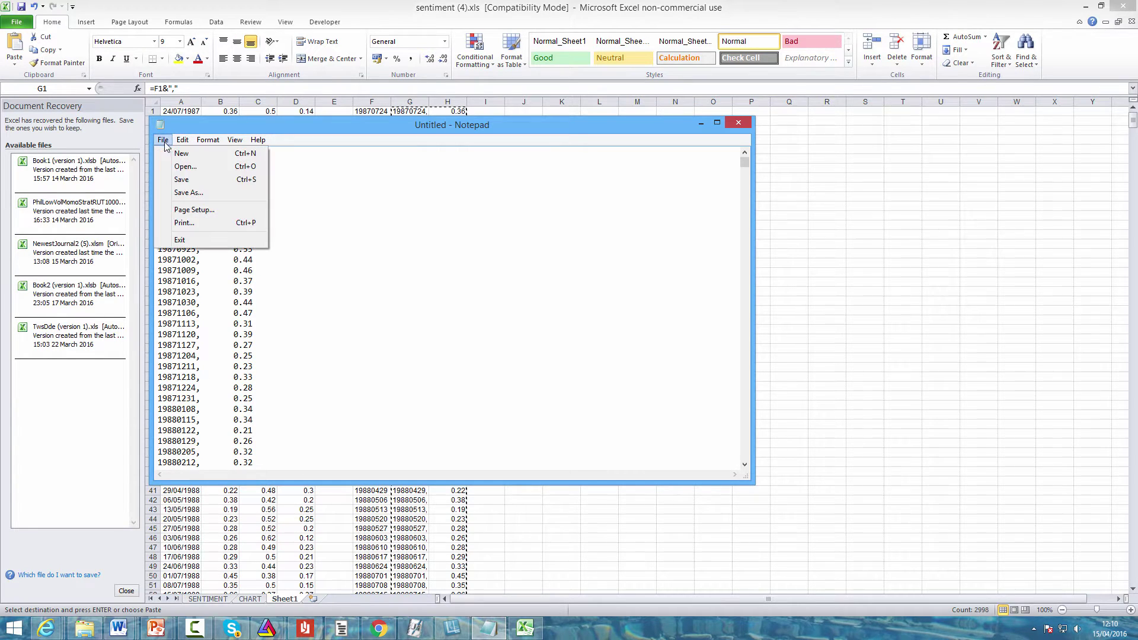
{"action": "left_click", "coordinate": [190, 193]}
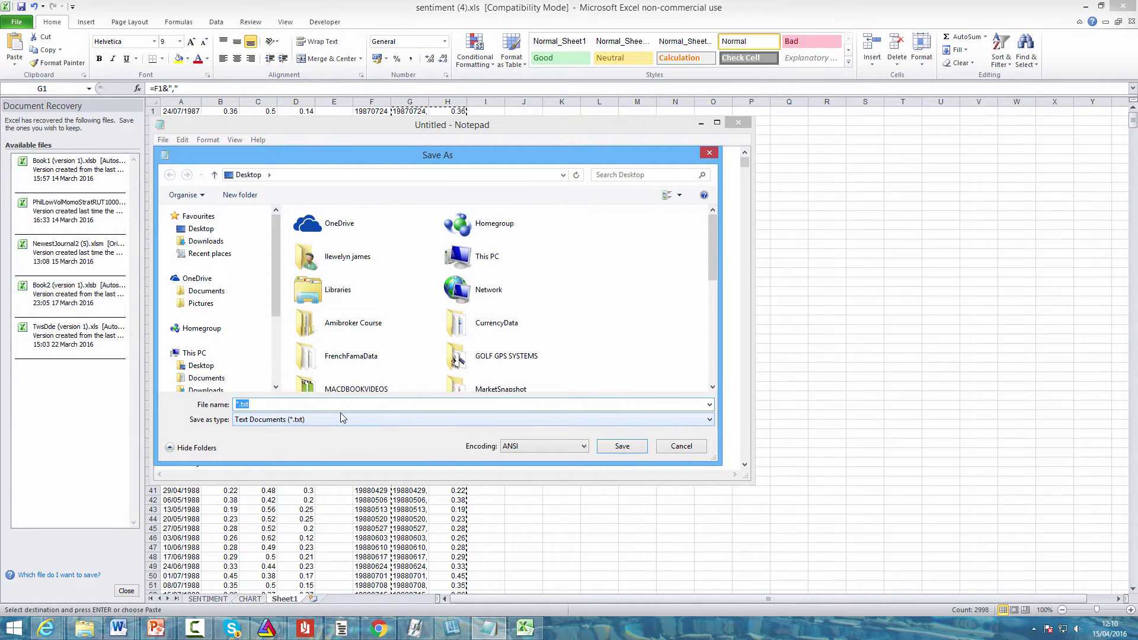
{"action": "type", "text": "AAII"}
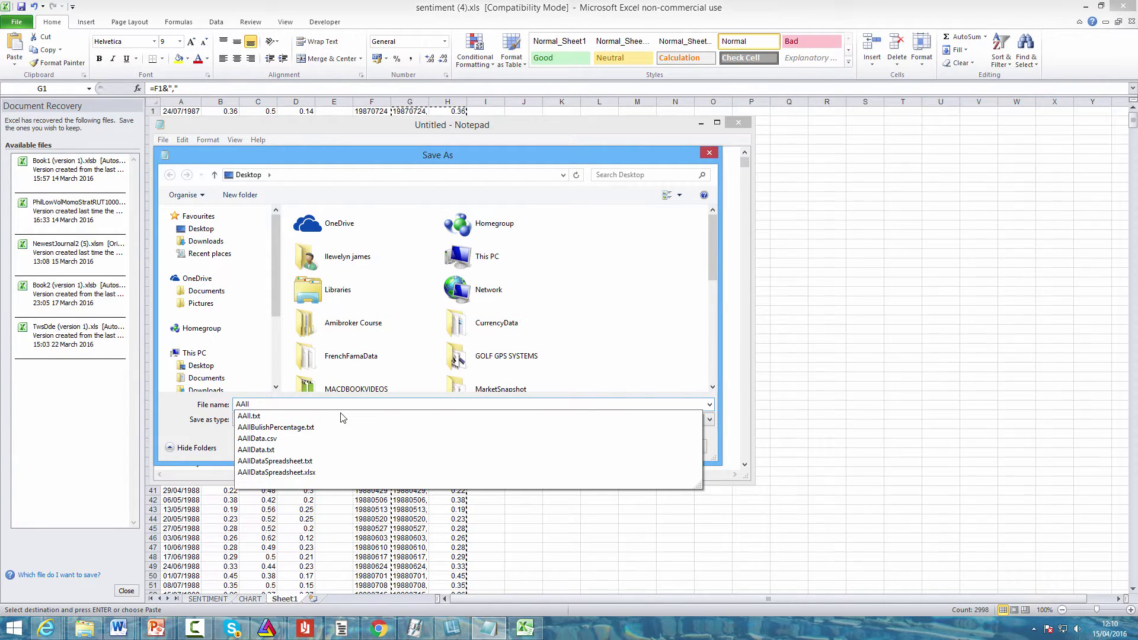
{"action": "type", "text": "Buli"}
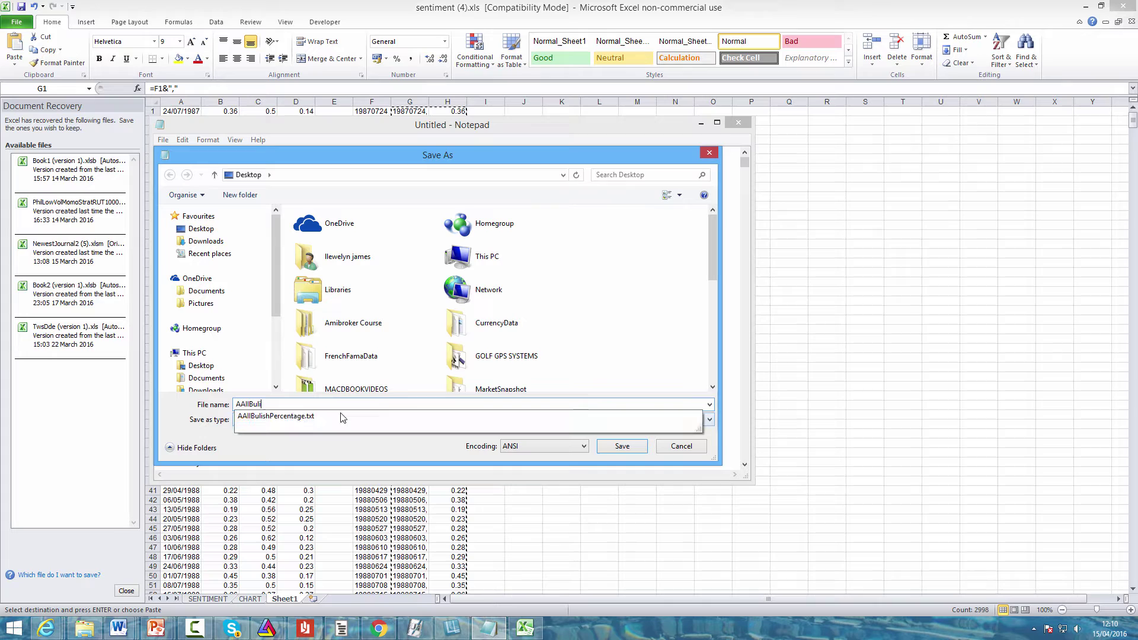
{"action": "left_click", "coordinate": [308, 415]}
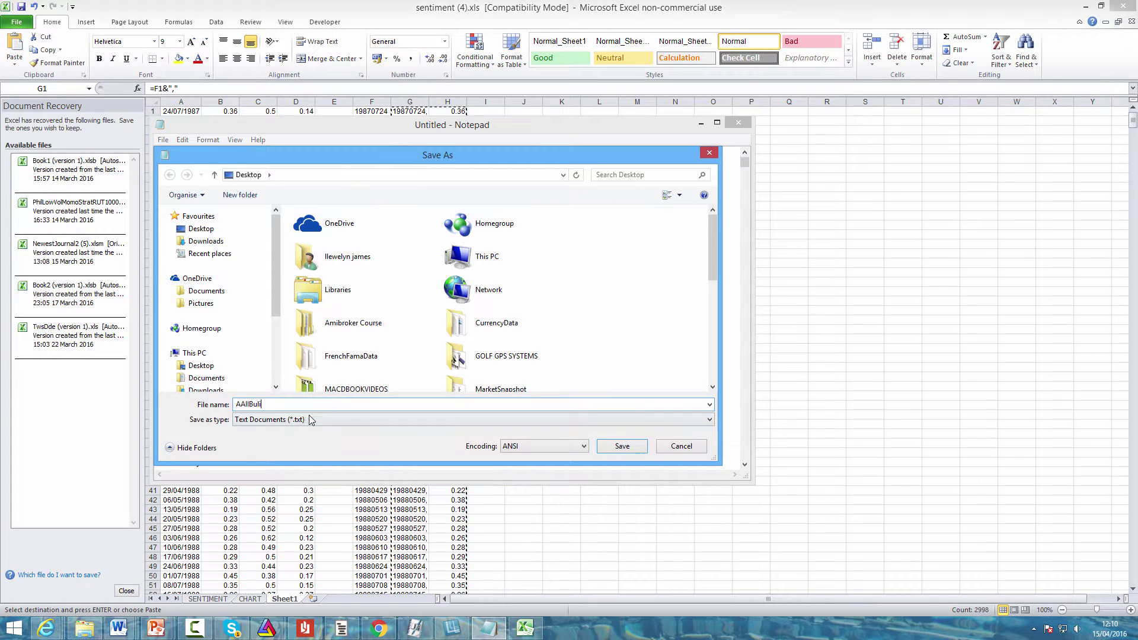
{"action": "left_click", "coordinate": [261, 404]}
{"action": "type", "text": "l"}
{"action": "left_click", "coordinate": [623, 447]}
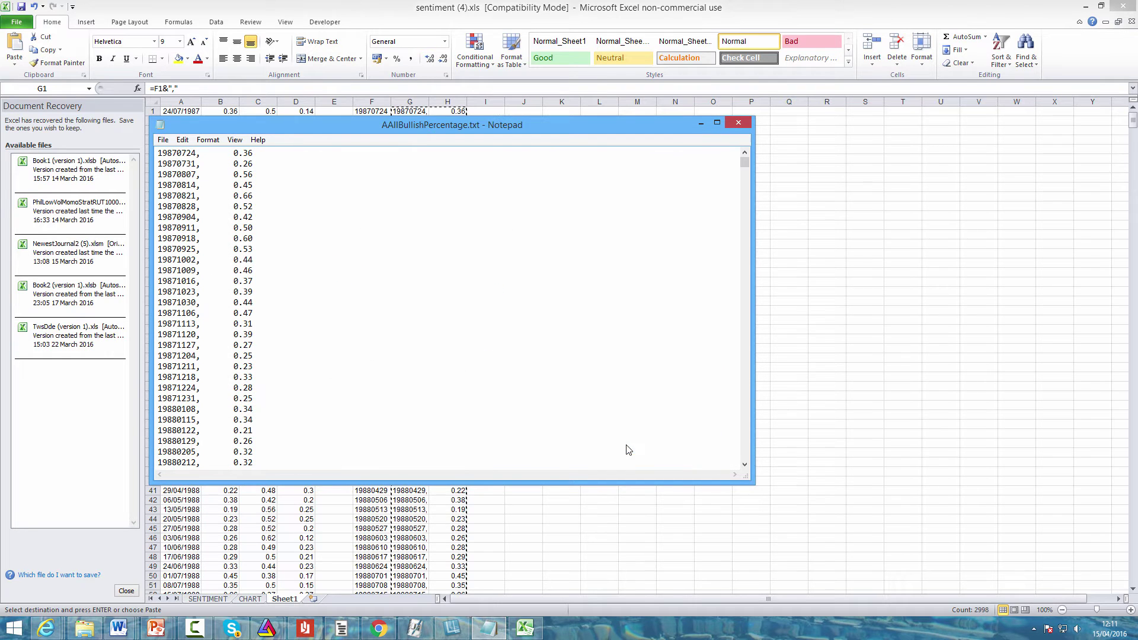
{"action": "left_click", "coordinate": [731, 118]}
{"action": "left_click", "coordinate": [268, 629]}
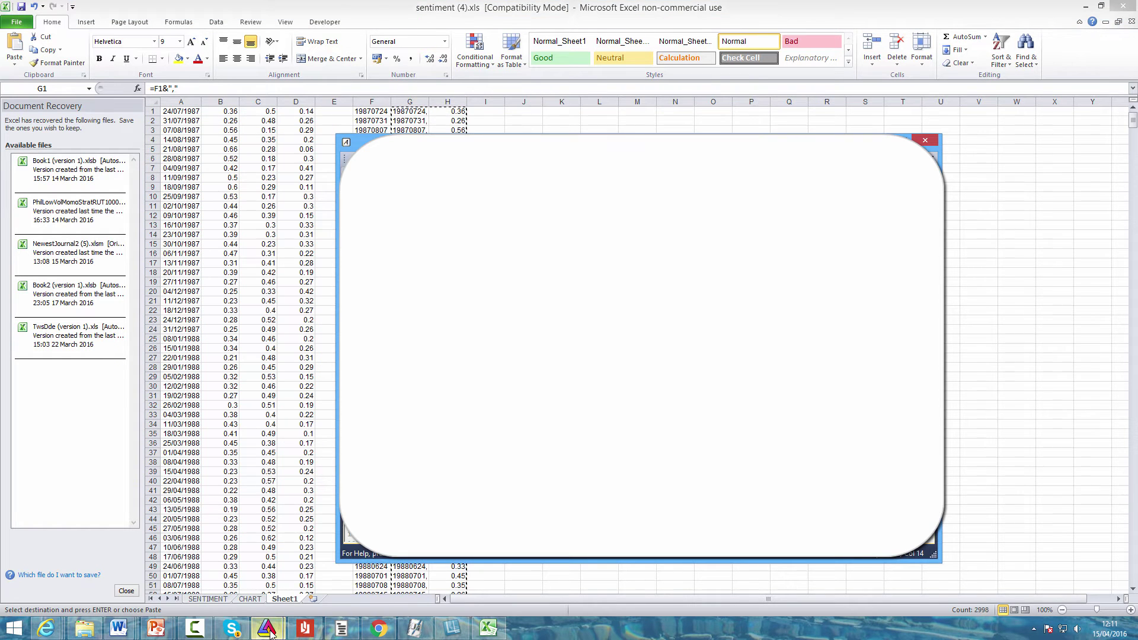
Step: Start an AmiBroker ASCII import of AAIIBullishPercentage.txt
{"action": "left_click", "coordinate": [211, 561]}
{"action": "left_click", "coordinate": [16, 21]}
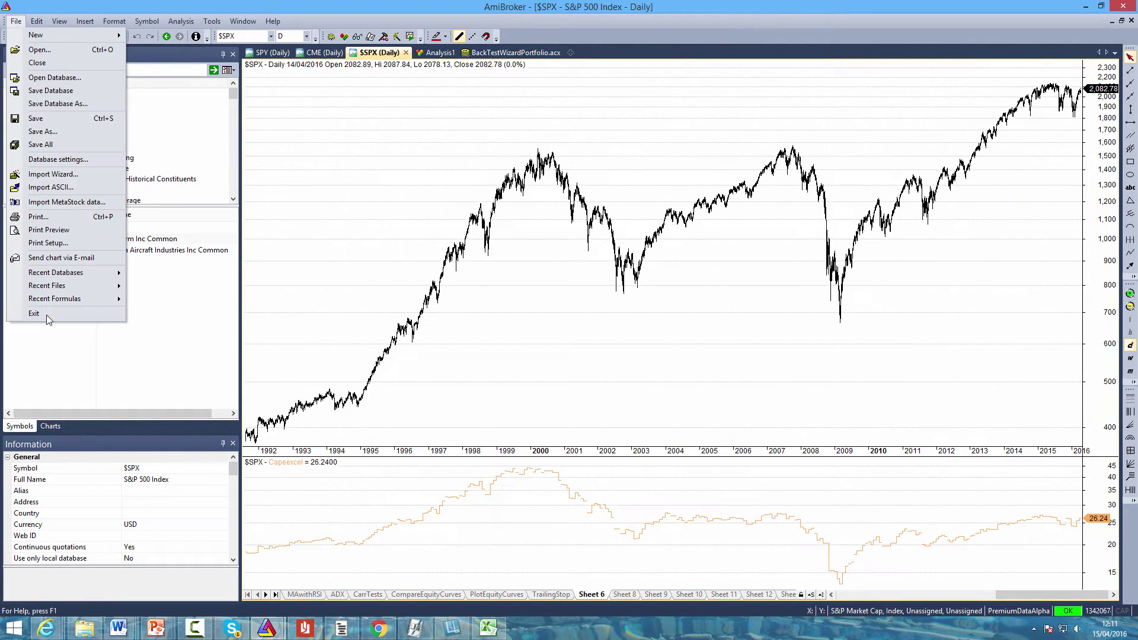
{"action": "left_click", "coordinate": [52, 187]}
{"action": "left_click", "coordinate": [600, 272]}
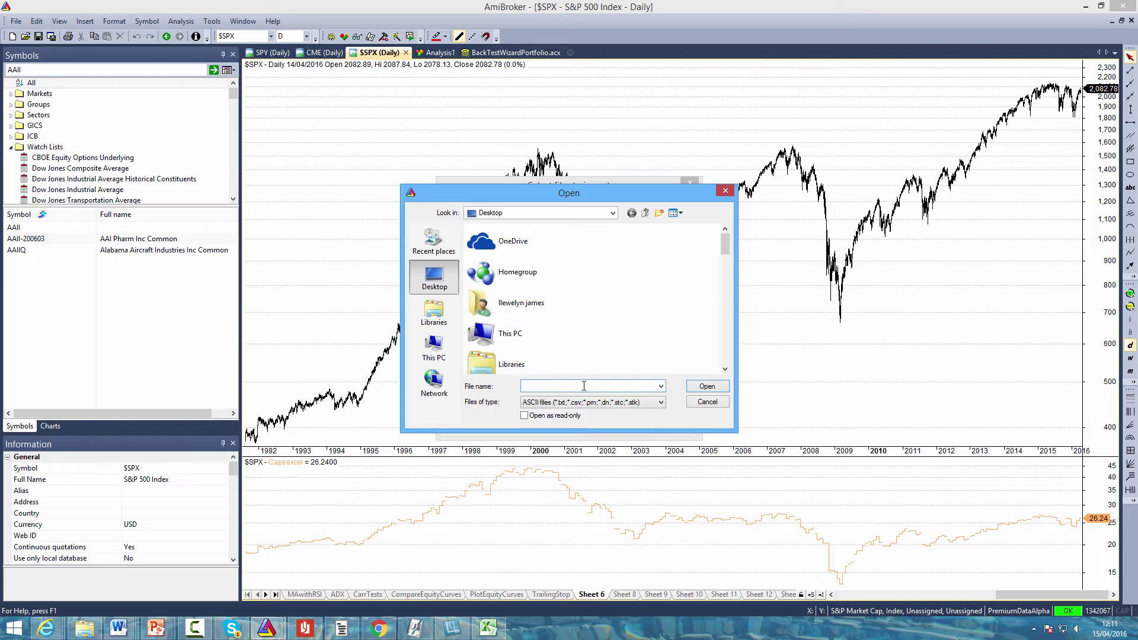
{"action": "type", "text": "AA"}
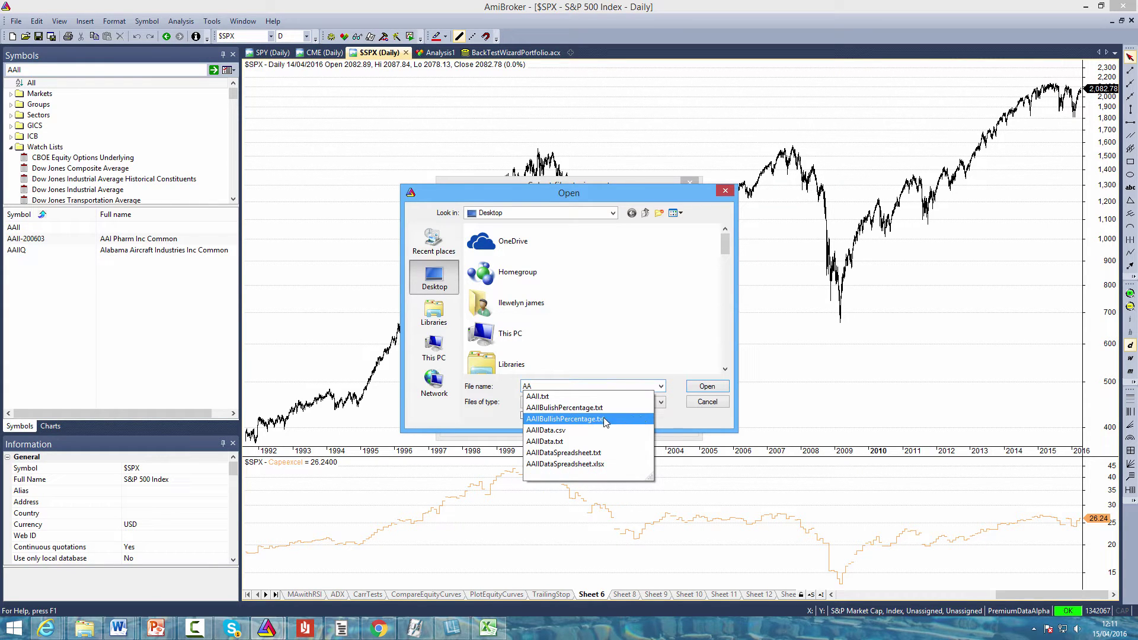
{"action": "left_click", "coordinate": [578, 419]}
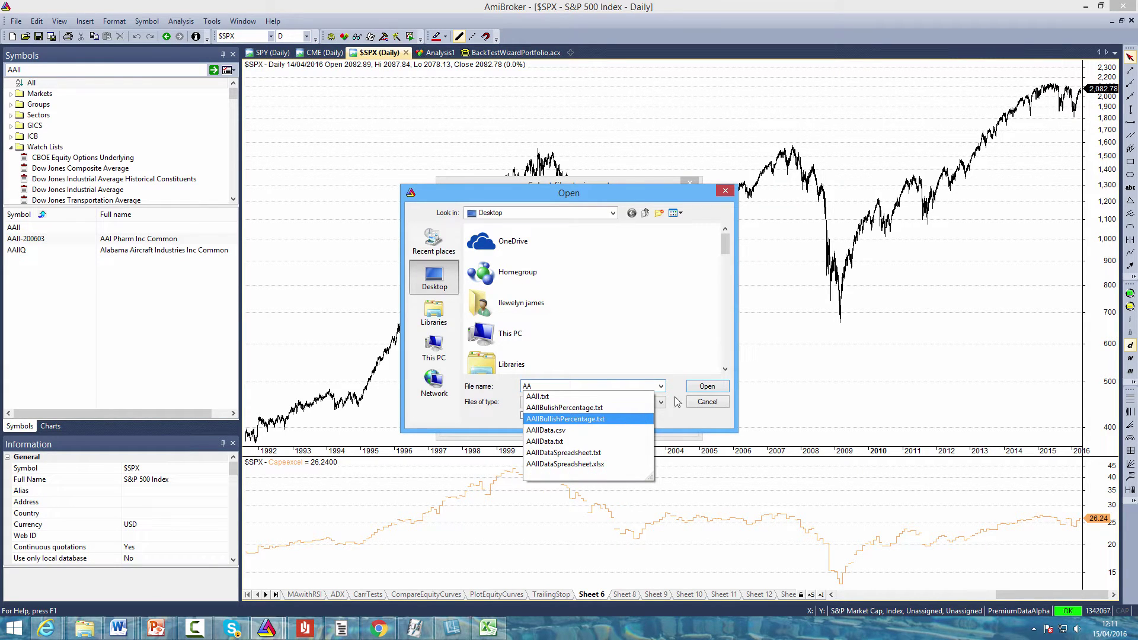
{"action": "left_click", "coordinate": [708, 387]}
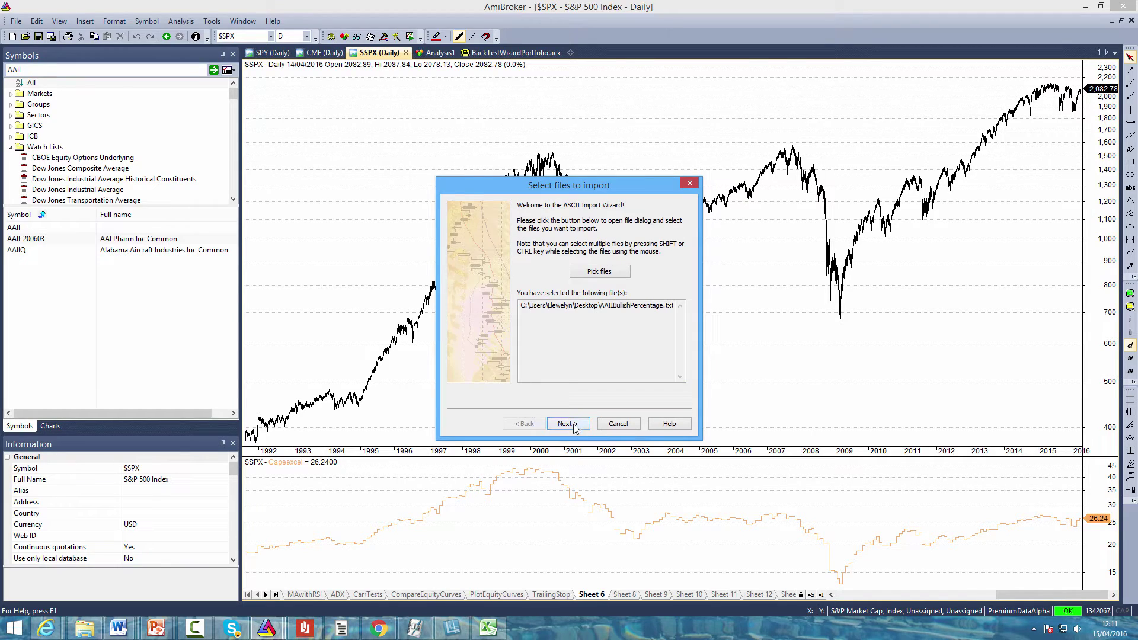
{"action": "left_click", "coordinate": [567, 424]}
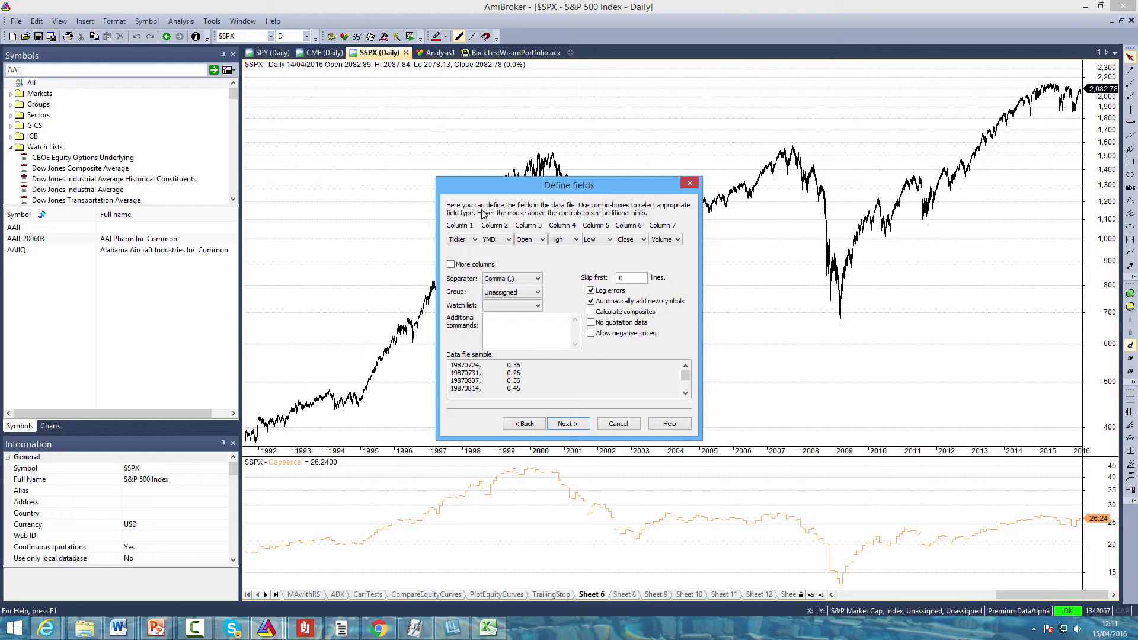
Step: Define import fields: column 1 as YMD date, column 2 as Close, columns 3–7 skipped
{"action": "left_click", "coordinate": [469, 240]}
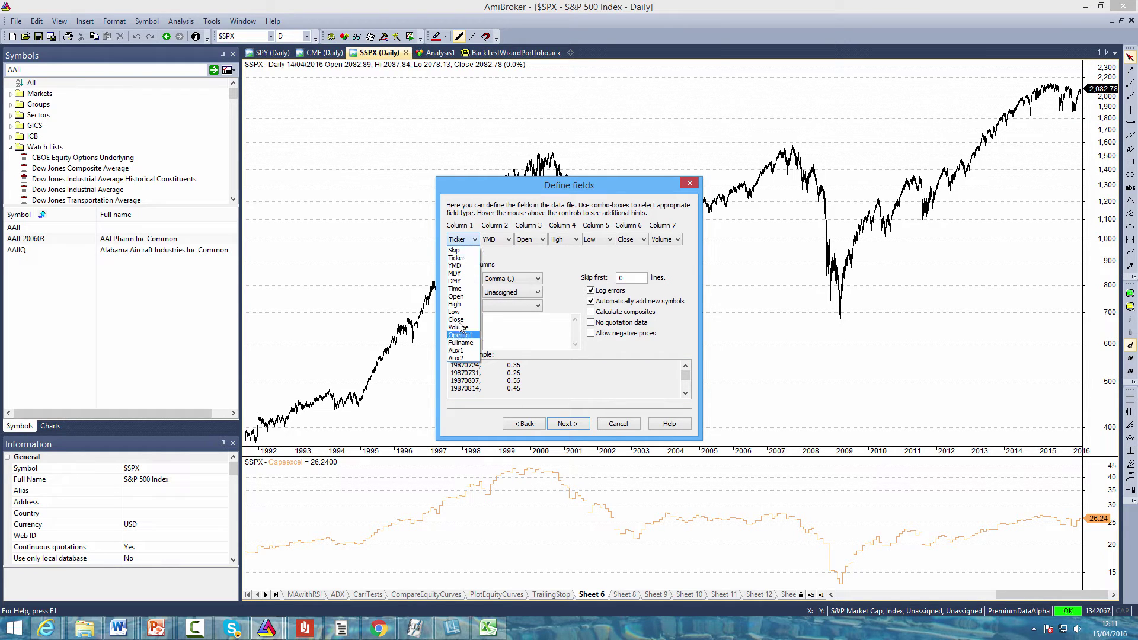
{"action": "left_click", "coordinate": [460, 266]}
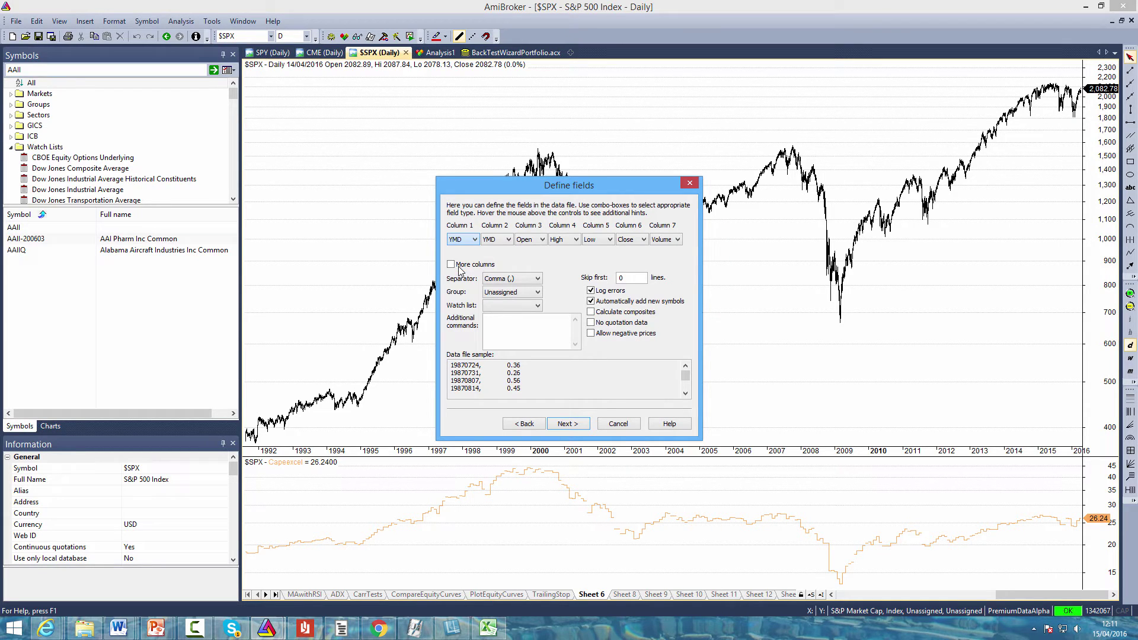
{"action": "left_click", "coordinate": [507, 240]}
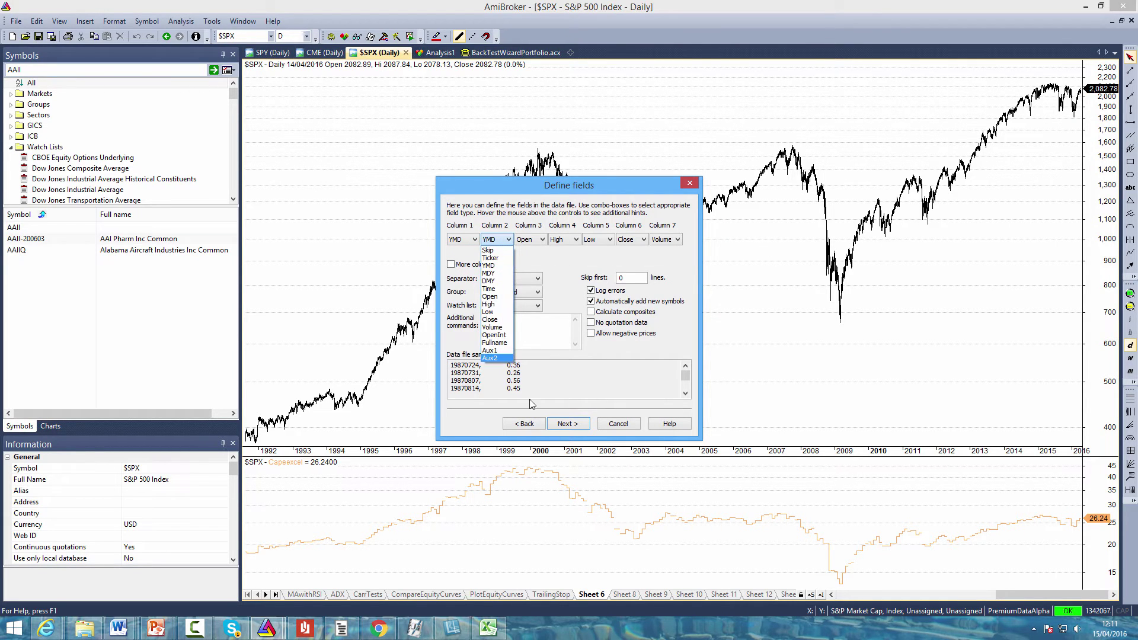
{"action": "left_click", "coordinate": [497, 320]}
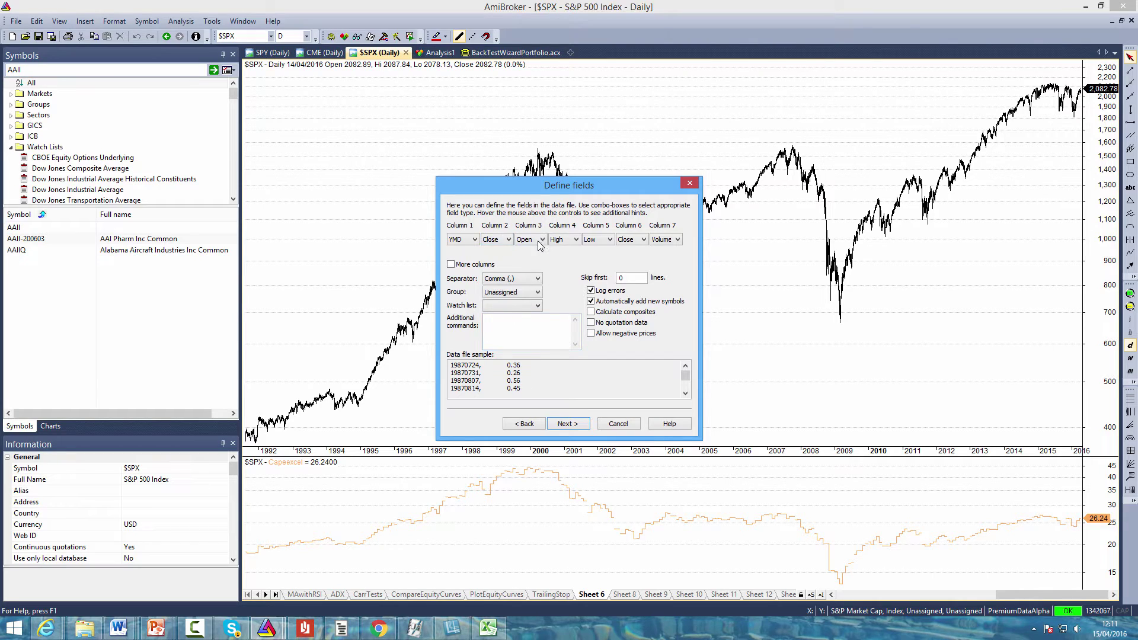
{"action": "left_click", "coordinate": [540, 240]}
{"action": "left_click", "coordinate": [529, 250]}
{"action": "left_click", "coordinate": [574, 240]}
{"action": "left_click", "coordinate": [566, 249]}
{"action": "left_click", "coordinate": [599, 240]}
{"action": "left_click", "coordinate": [590, 250]}
{"action": "left_click", "coordinate": [632, 240]}
{"action": "left_click", "coordinate": [623, 250]}
{"action": "scroll", "coordinate": [652, 240], "scroll_direction": "up", "scroll_amount": 5}
Step: Allow negative prices, mark no quotation data, and keep the symbol in the Unassigned group
{"action": "left_click", "coordinate": [591, 334]}
{"action": "left_click", "coordinate": [591, 324]}
{"action": "left_click", "coordinate": [535, 294]}
{"action": "left_click", "coordinate": [533, 297]}
{"action": "left_click", "coordinate": [570, 425]}
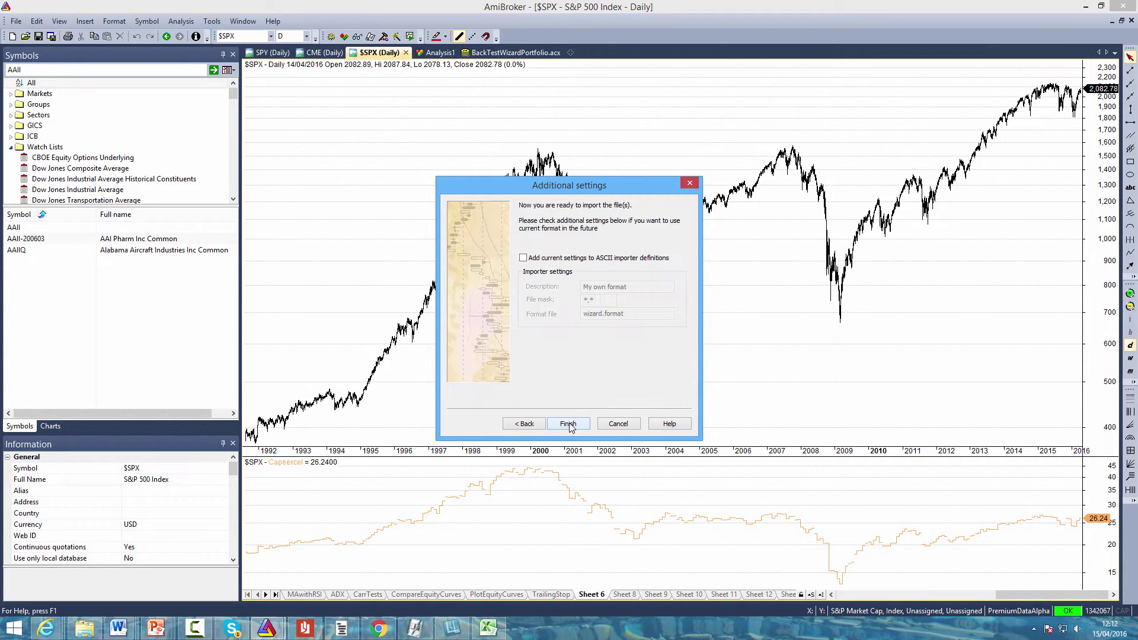
Step: Finish the import and open the AAIIBullishPercentage chart by filtering the symbol list on AAII
{"action": "left_click", "coordinate": [568, 424]}
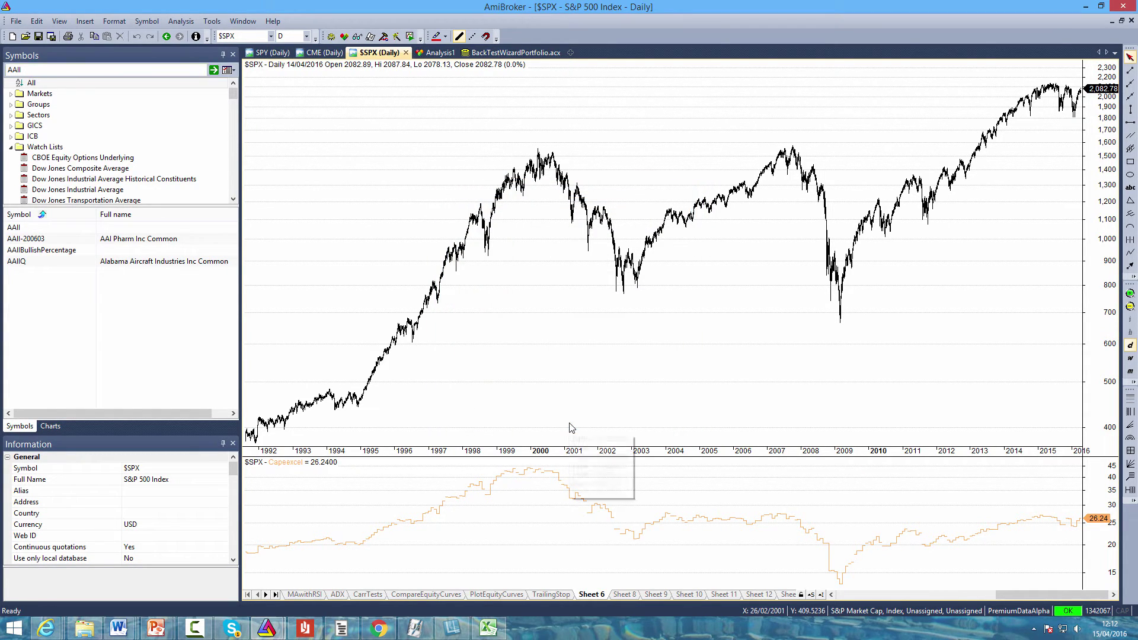
{"action": "key", "text": "BackSpace"}
{"action": "key", "text": "BackSpace"}
{"action": "key", "text": "BackSpace"}
{"action": "key", "text": "BackSpace"}
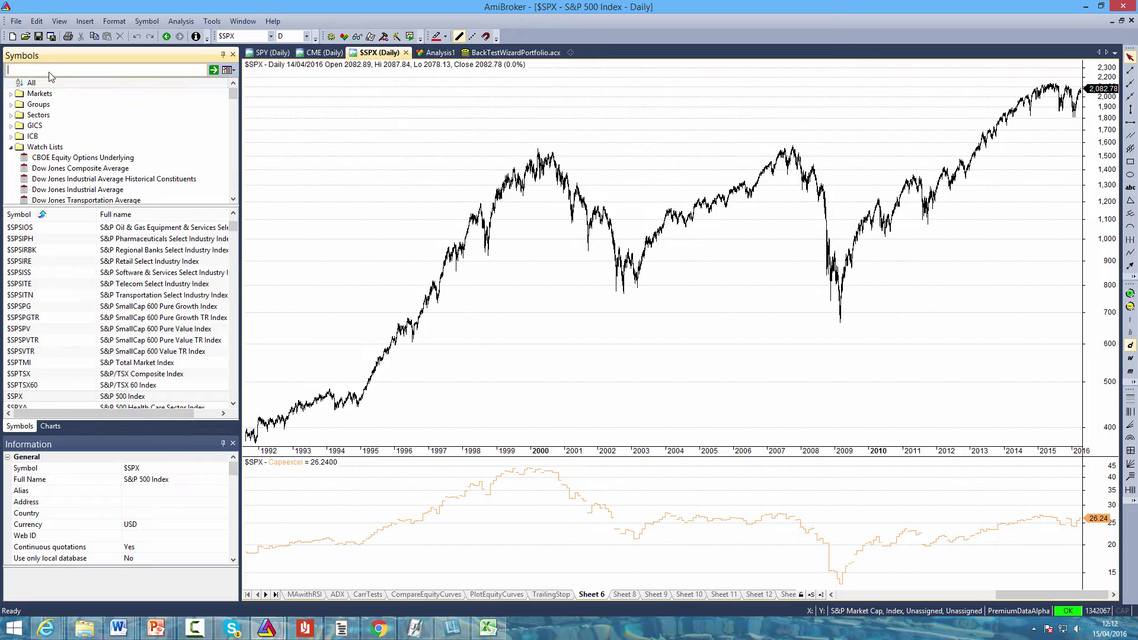
{"action": "type", "text": "AAII"}
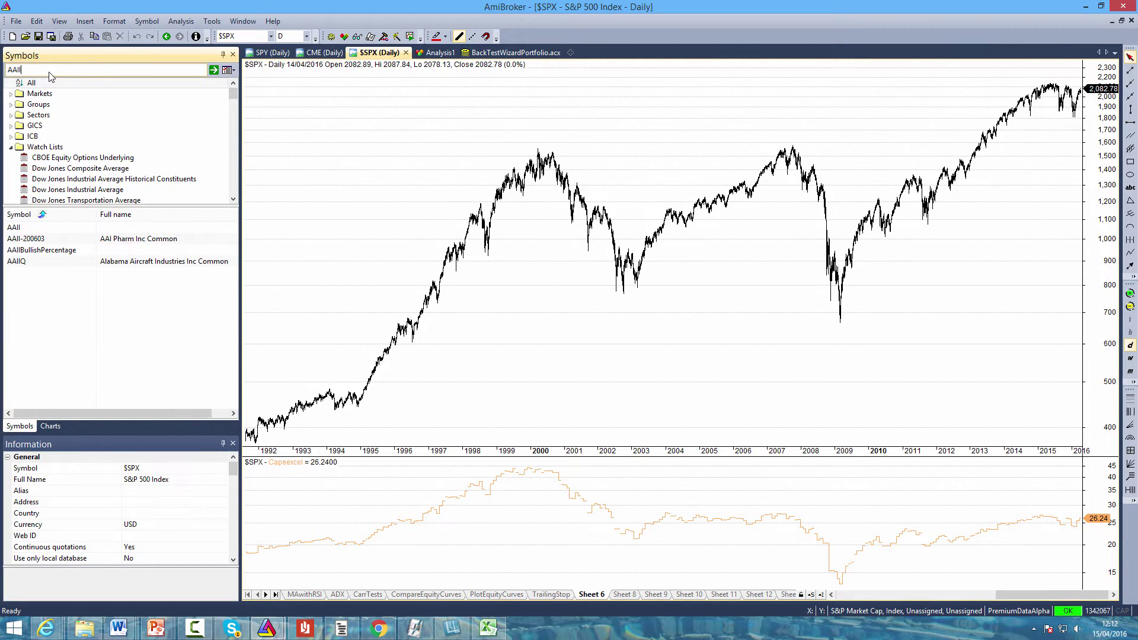
{"action": "left_click", "coordinate": [43, 251]}
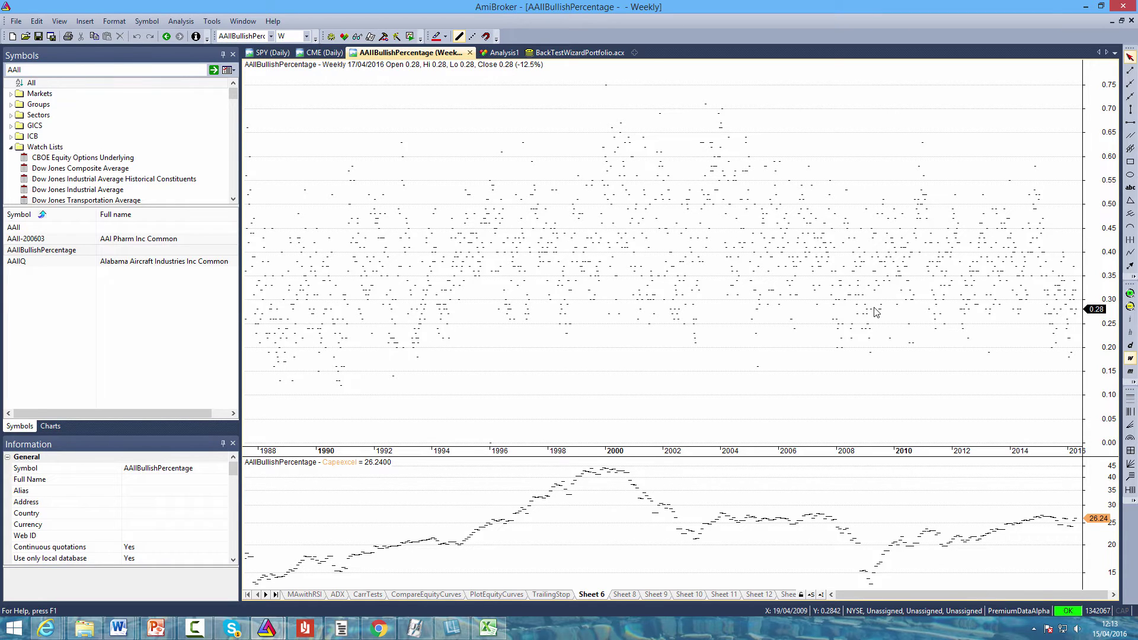
Step: Switch the chart back to the $SPX weekly chart using the toolbar symbol box
{"action": "mouse_move", "coordinate": [875, 310]}
{"action": "left_click", "coordinate": [256, 38]}
{"action": "type", "text": "$SPX"}
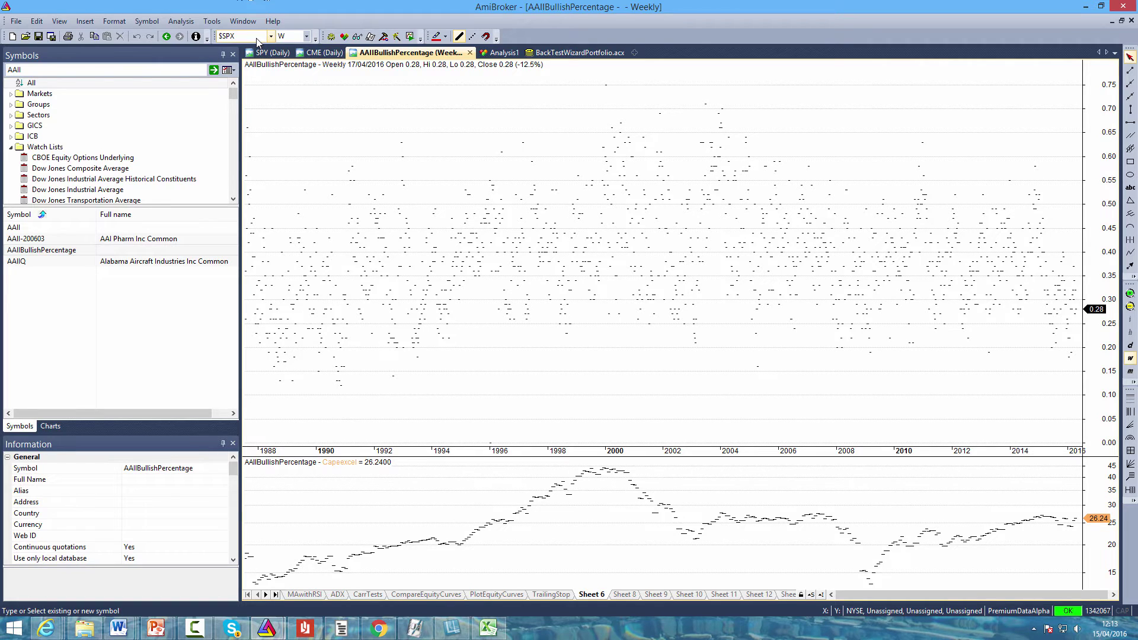
{"action": "key", "text": "Return"}
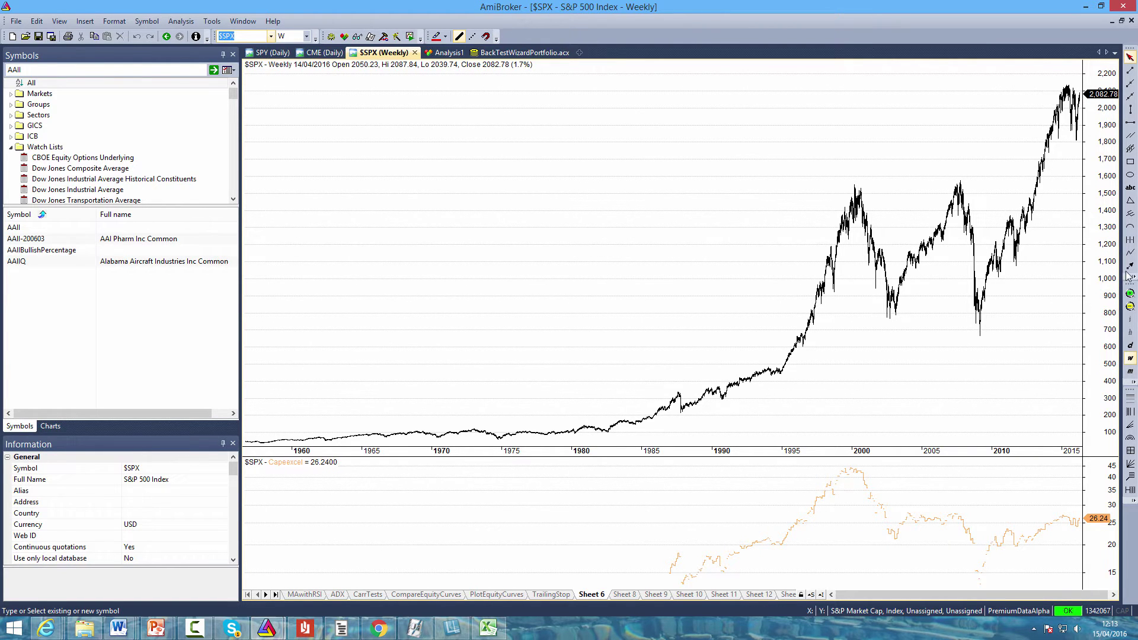
Step: Add a Price (foreign) pane under $SPX plotting the AAIIBullishPercentage symbol
{"action": "left_click", "coordinate": [1131, 296]}
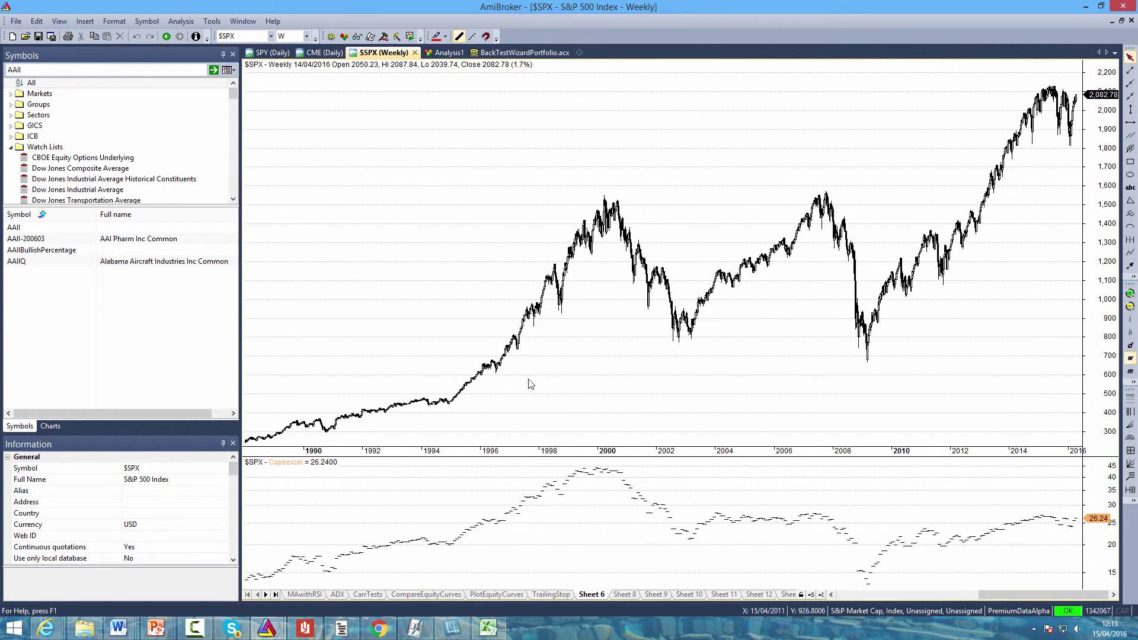
{"action": "left_click", "coordinate": [53, 426]}
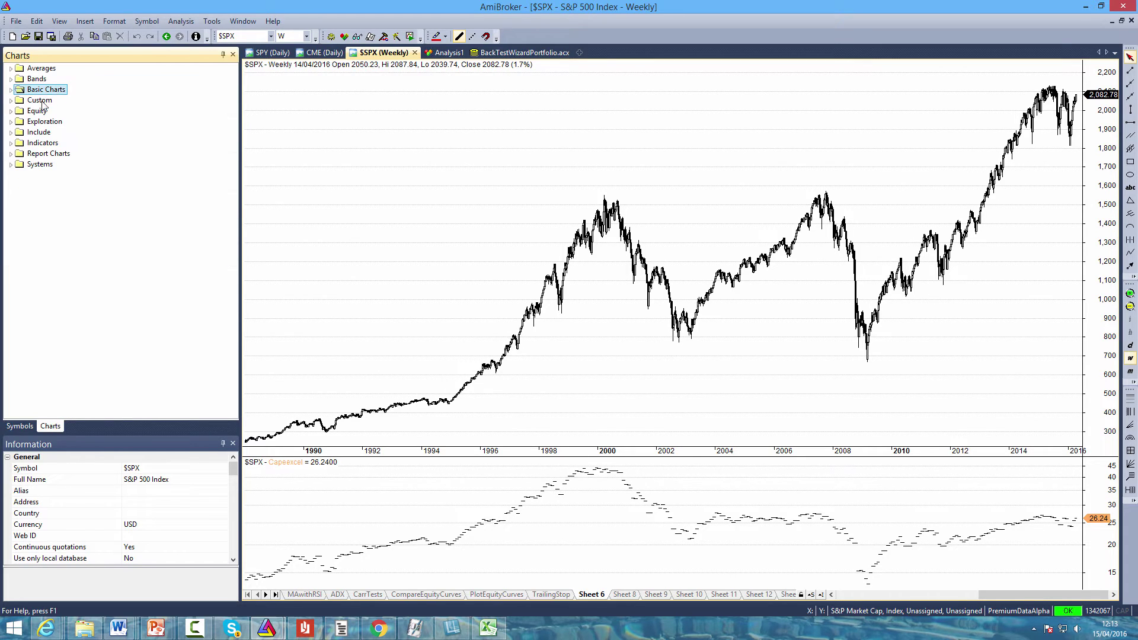
{"action": "left_click", "coordinate": [10, 90]}
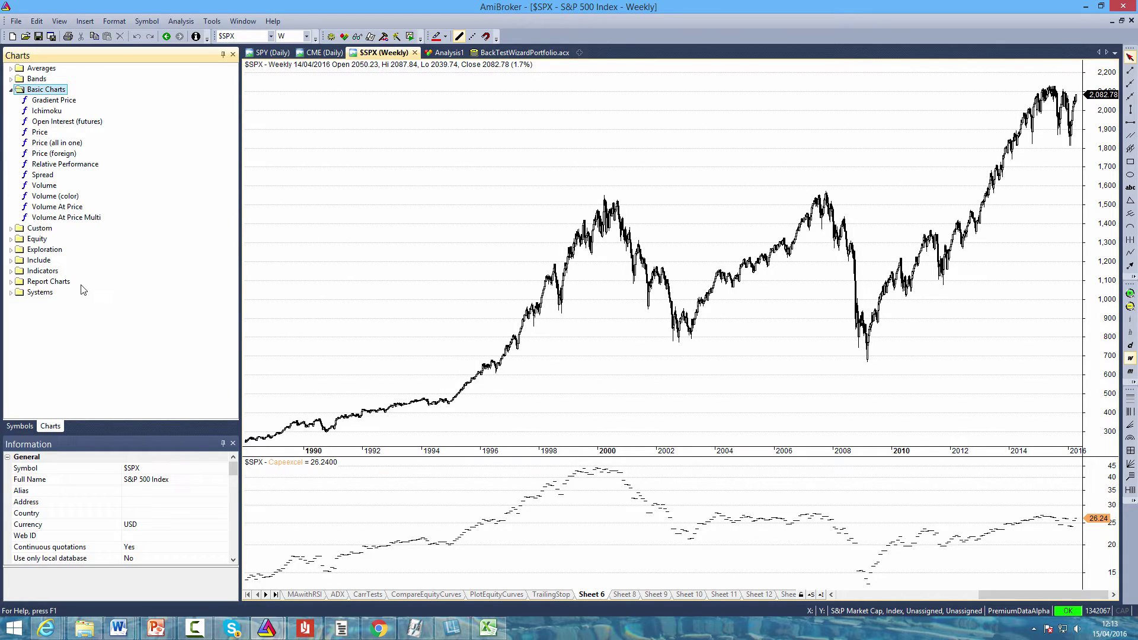
{"action": "double_click", "coordinate": [47, 154]}
{"action": "left_click", "coordinate": [559, 297]}
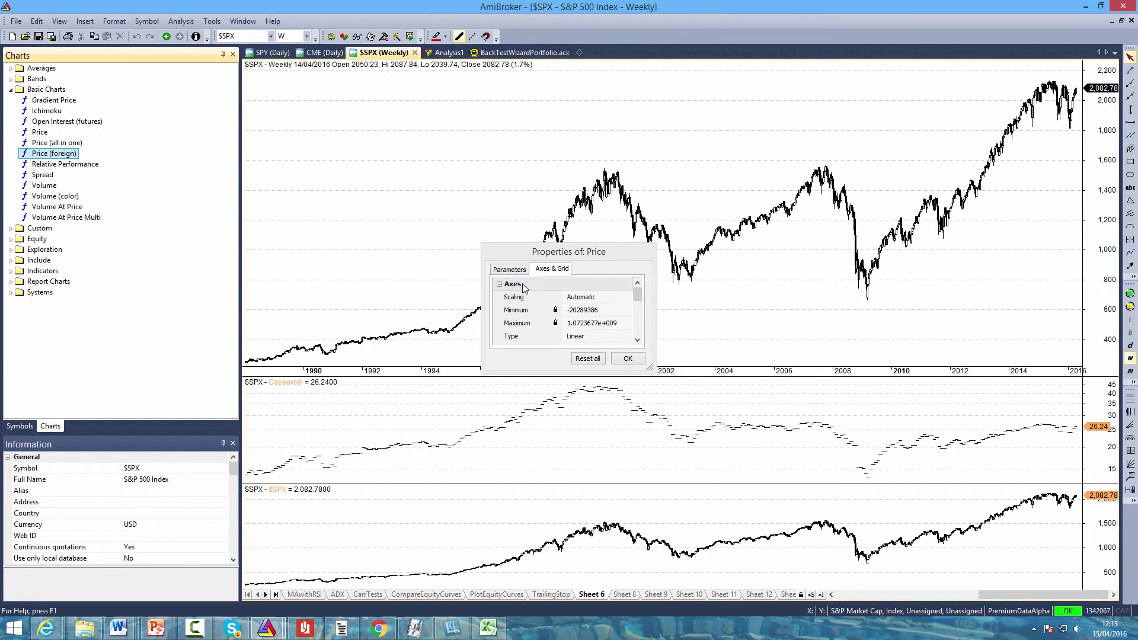
{"action": "left_click", "coordinate": [555, 297]}
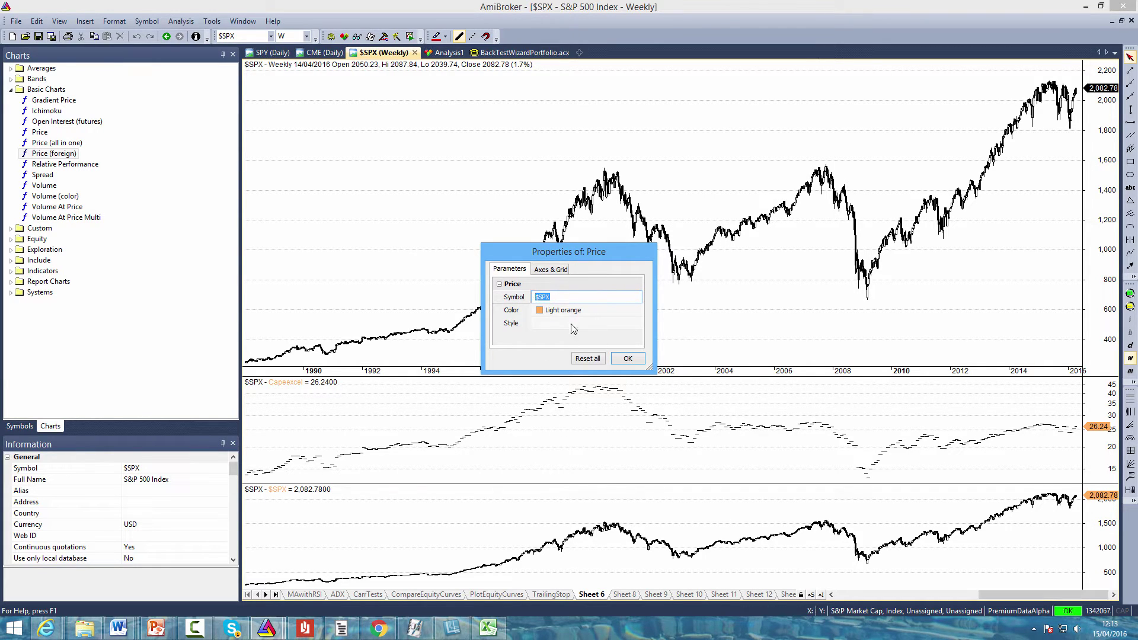
{"action": "type", "text": "AAIIBullishPercentage"}
{"action": "left_click", "coordinate": [627, 358]}
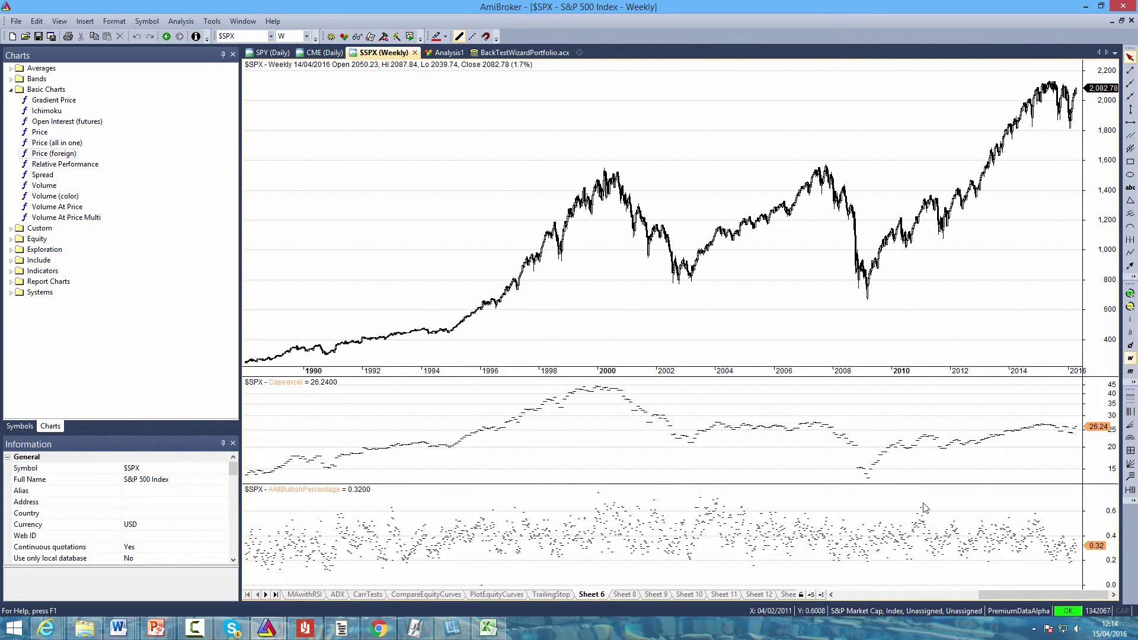
Step: Overlay a 1-period moving average on the AAIIBullishPercentage pane
{"action": "left_click", "coordinate": [21, 93]}
{"action": "left_click", "coordinate": [11, 89]}
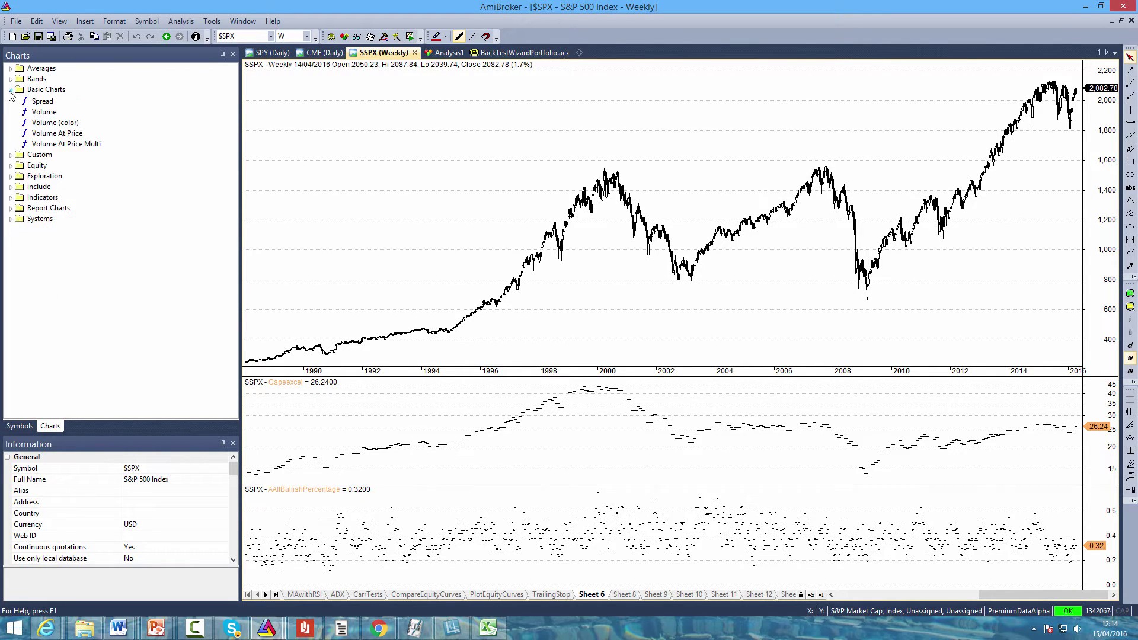
{"action": "left_click", "coordinate": [10, 68]}
{"action": "left_click_drag", "start_coordinate": [63, 125], "coordinate": [606, 537]}
{"action": "left_click", "coordinate": [517, 309]}
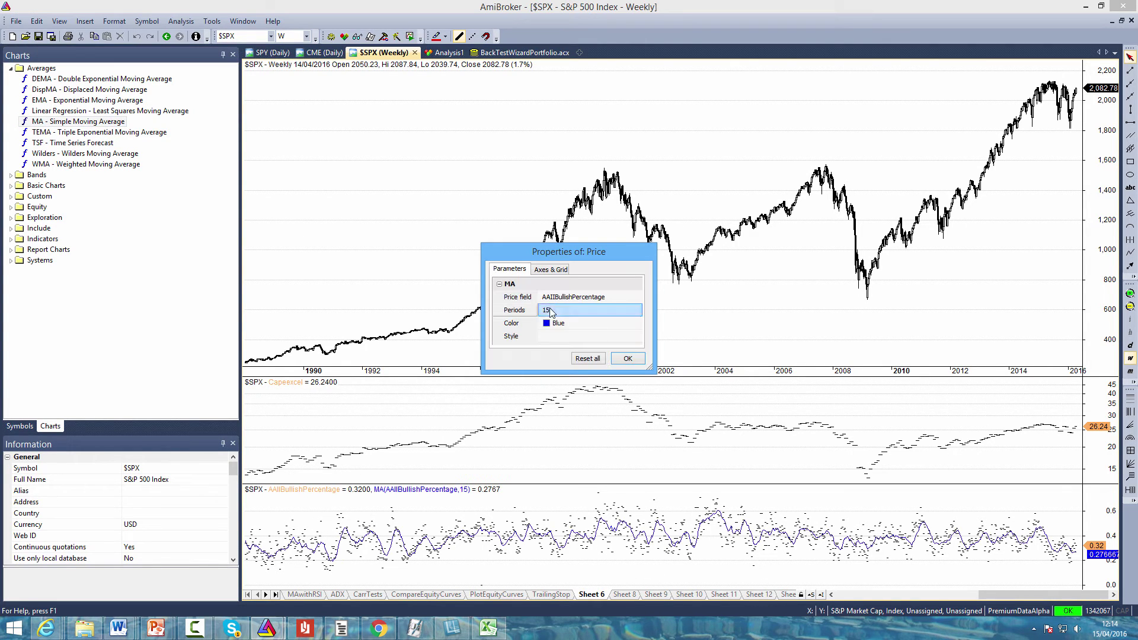
{"action": "type", "text": "1"}
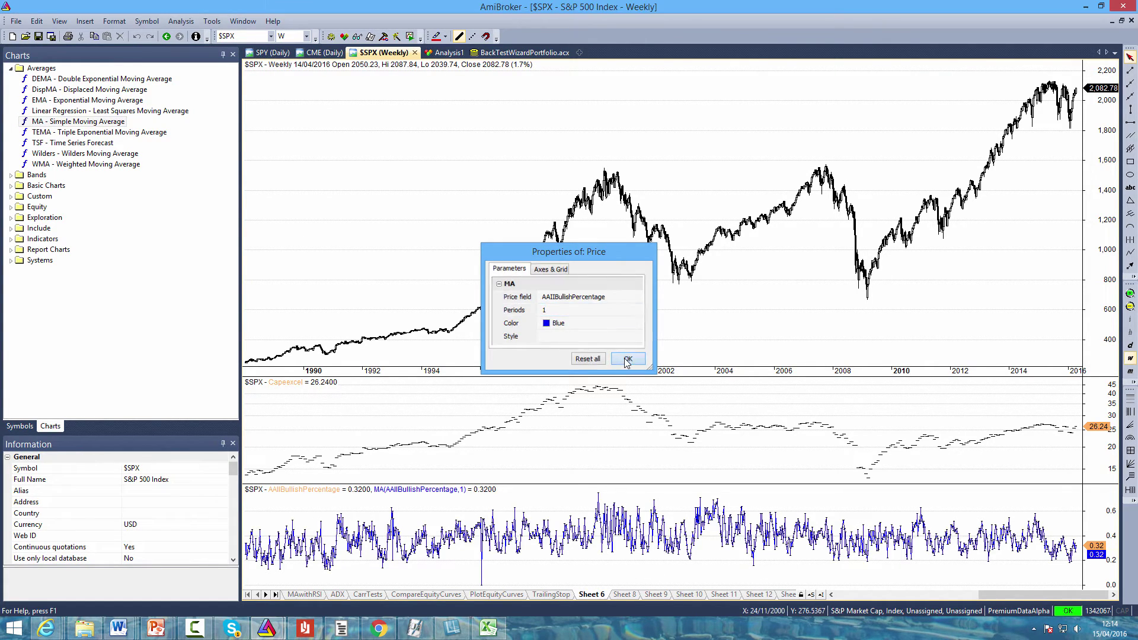
{"action": "left_click", "coordinate": [628, 358]}
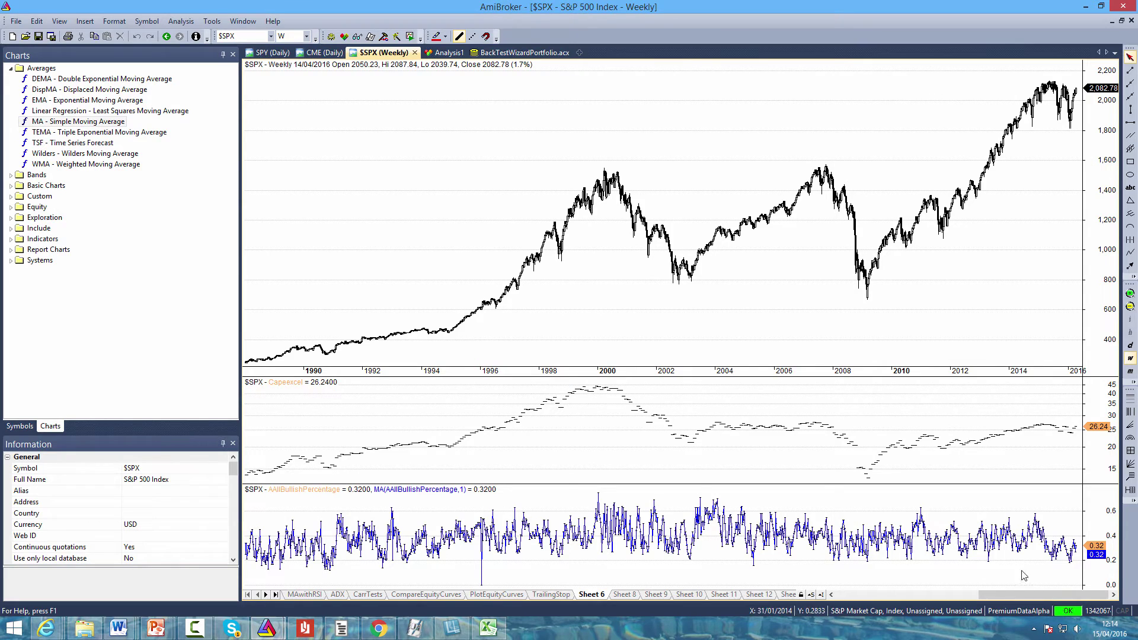
Step: Zoom the chart out to about 1984–2008 and place a red horizontal line on the sentiment pane
{"action": "scroll", "coordinate": [1067, 553], "scroll_direction": "up", "scroll_amount": 3}
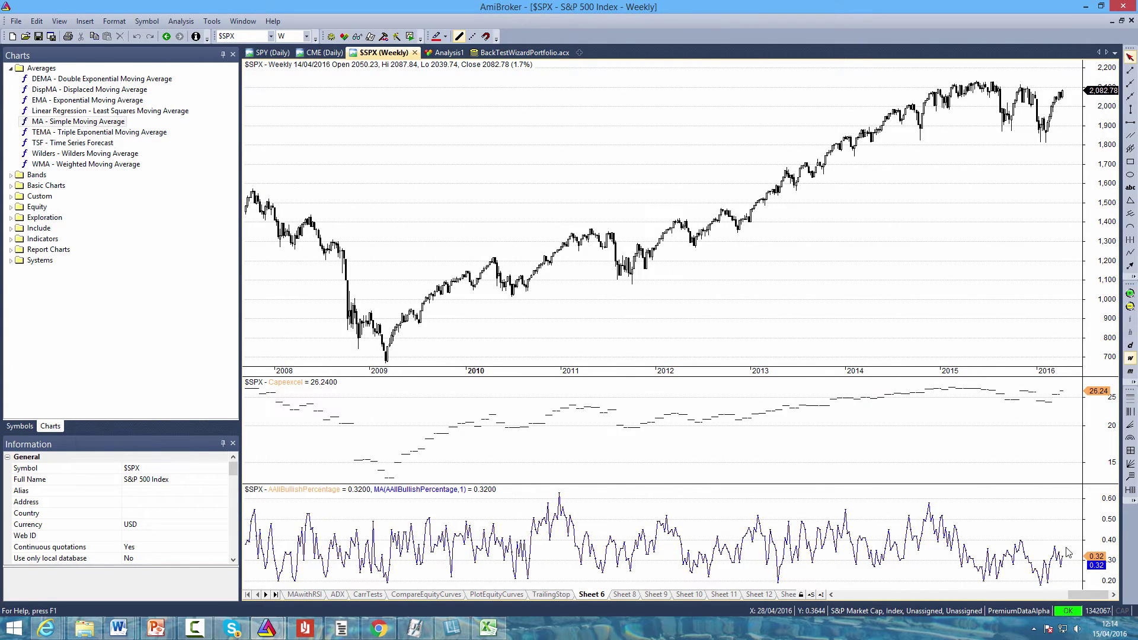
{"action": "scroll", "coordinate": [1067, 553], "scroll_direction": "down", "scroll_amount": 5}
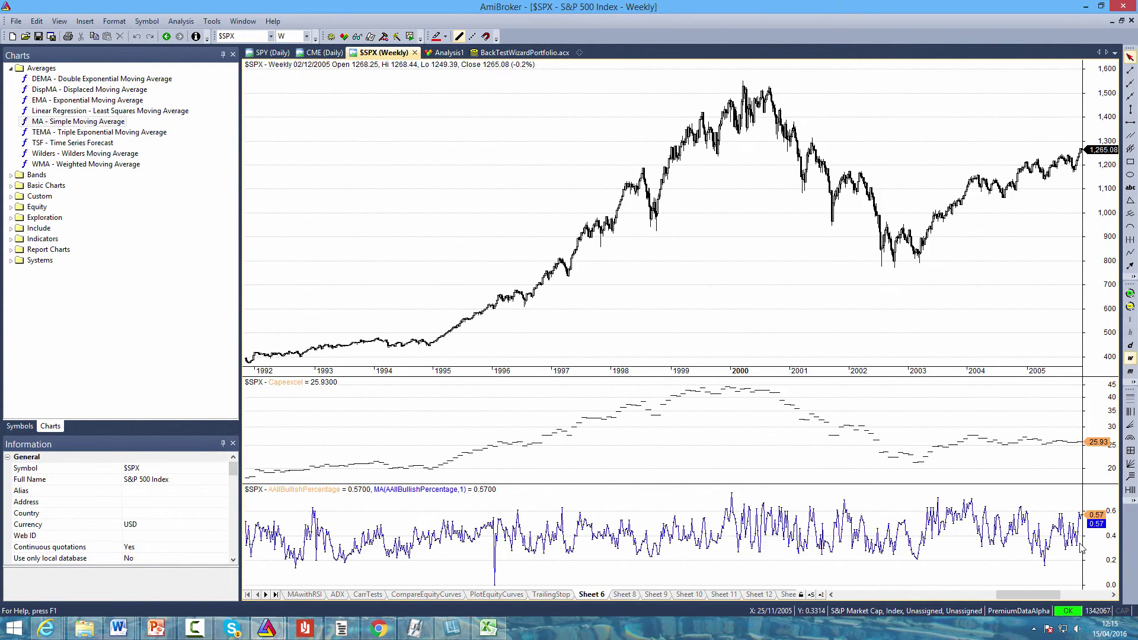
{"action": "left_click_drag", "start_coordinate": [1047, 592], "coordinate": [1059, 592]}
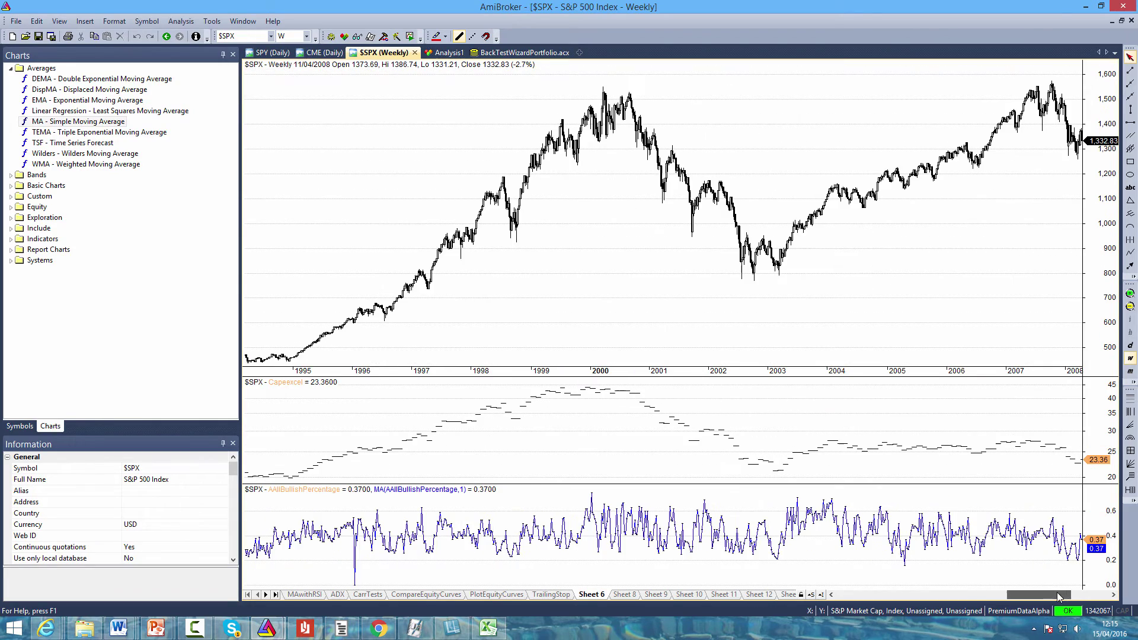
{"action": "left_click", "coordinate": [1130, 308]}
{"action": "left_click", "coordinate": [1131, 307]}
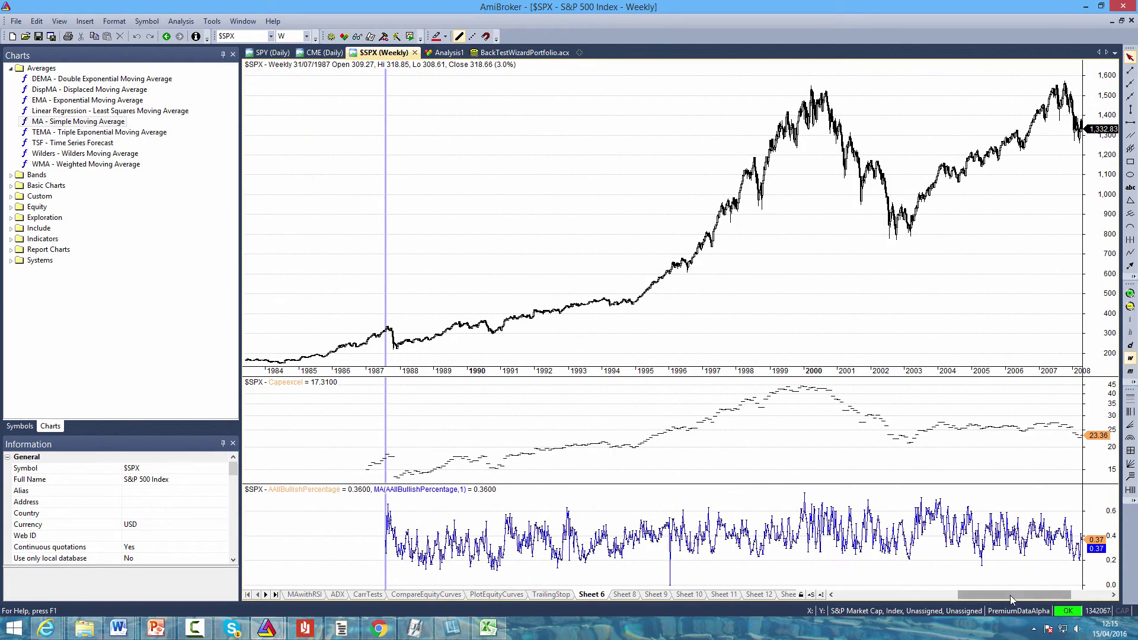
{"action": "left_click_drag", "start_coordinate": [1011, 600], "coordinate": [1035, 595]}
{"action": "left_click", "coordinate": [700, 493]}
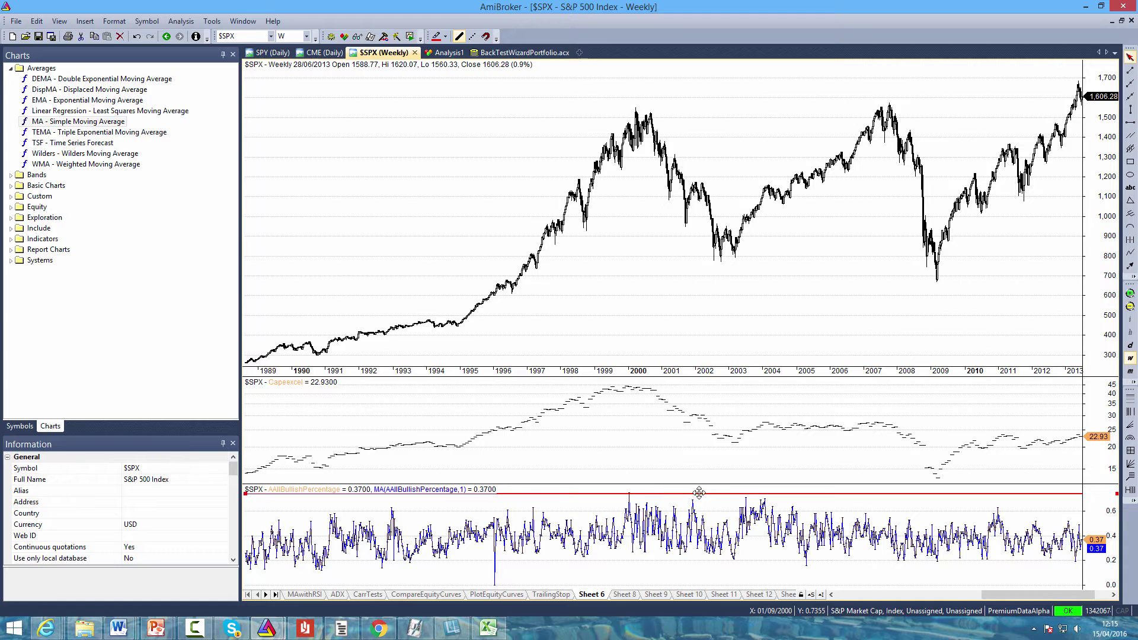
{"action": "left_click_drag", "start_coordinate": [692, 493], "coordinate": [692, 493]}
Step: Inspect bar values around 1998–2000, including 27/11/1998, 14/01/2000 and 04/02/2000
{"action": "left_click", "coordinate": [629, 308]}
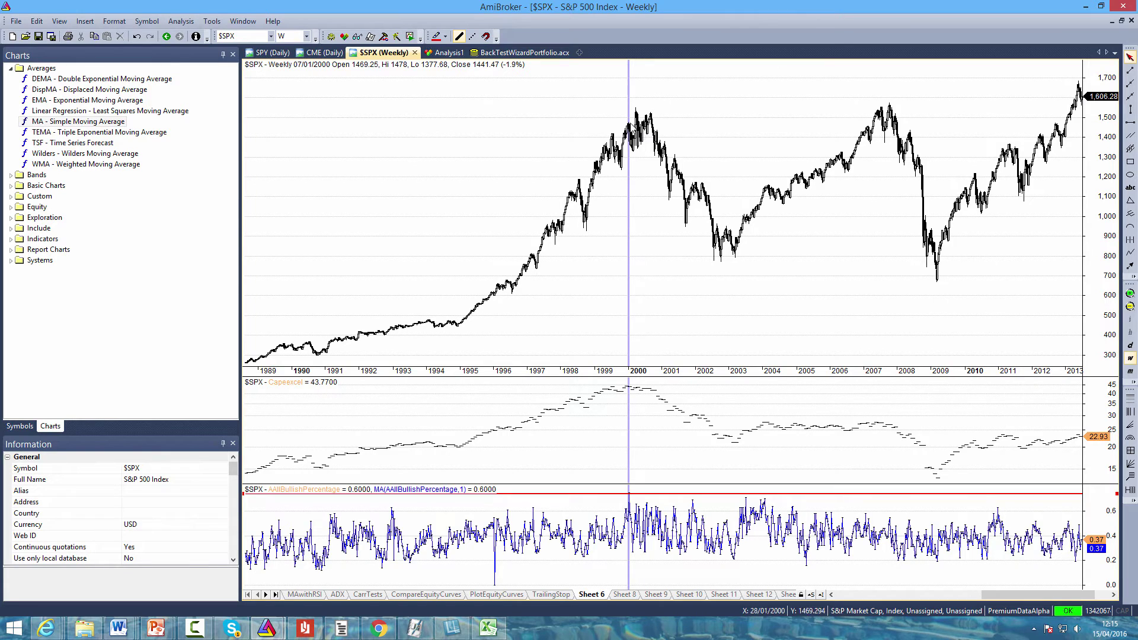
{"action": "left_click", "coordinate": [638, 212]}
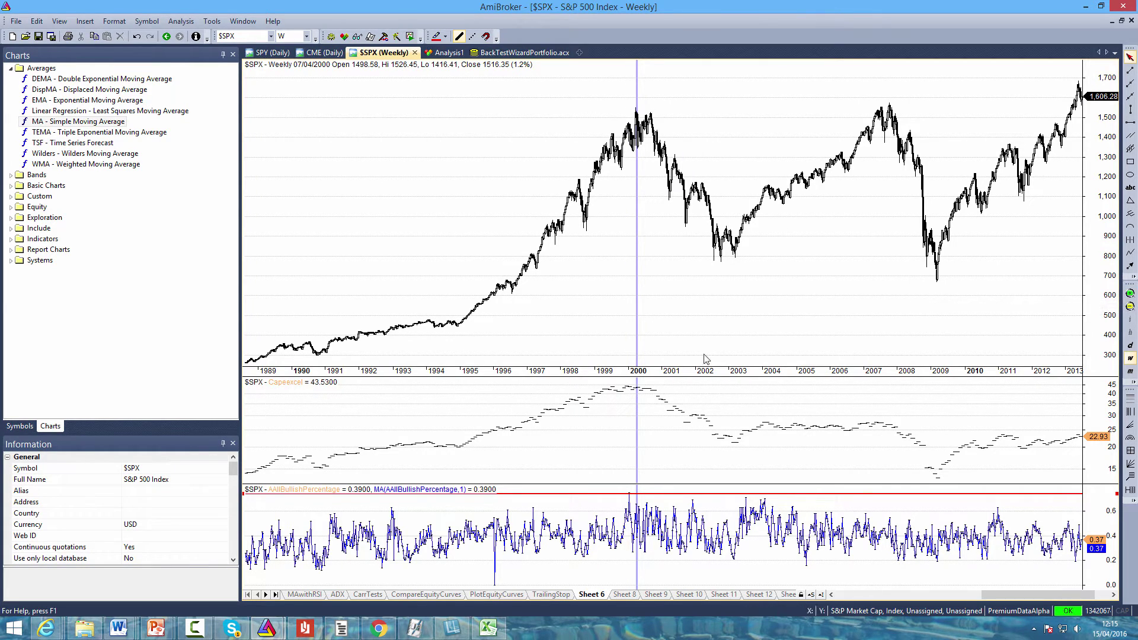
{"action": "left_click", "coordinate": [632, 203]}
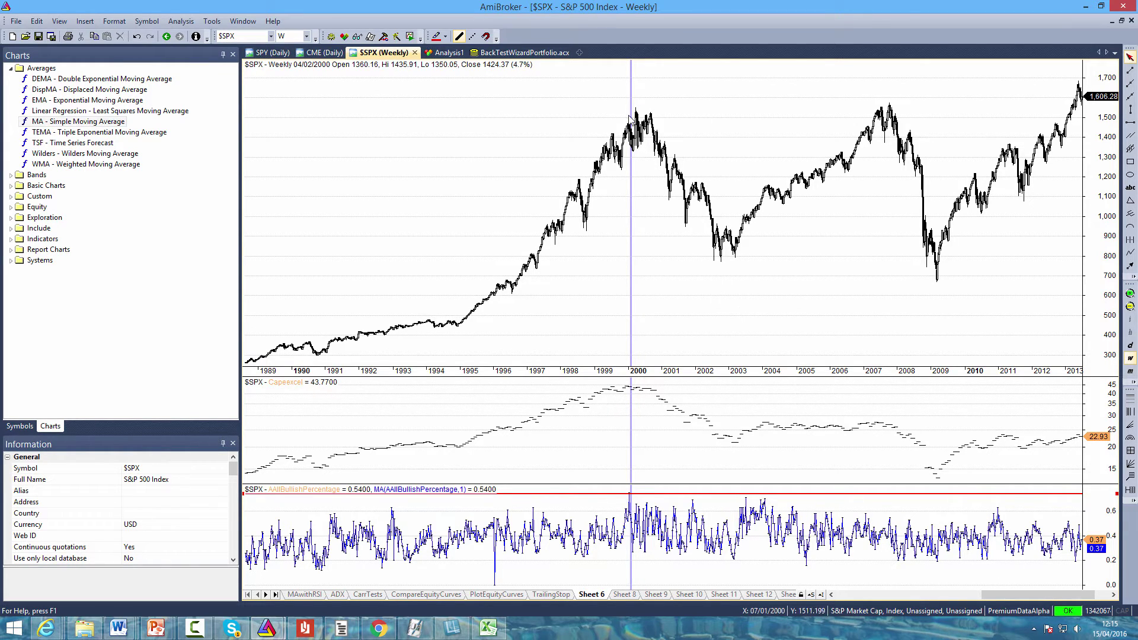
{"action": "left_click", "coordinate": [591, 280]}
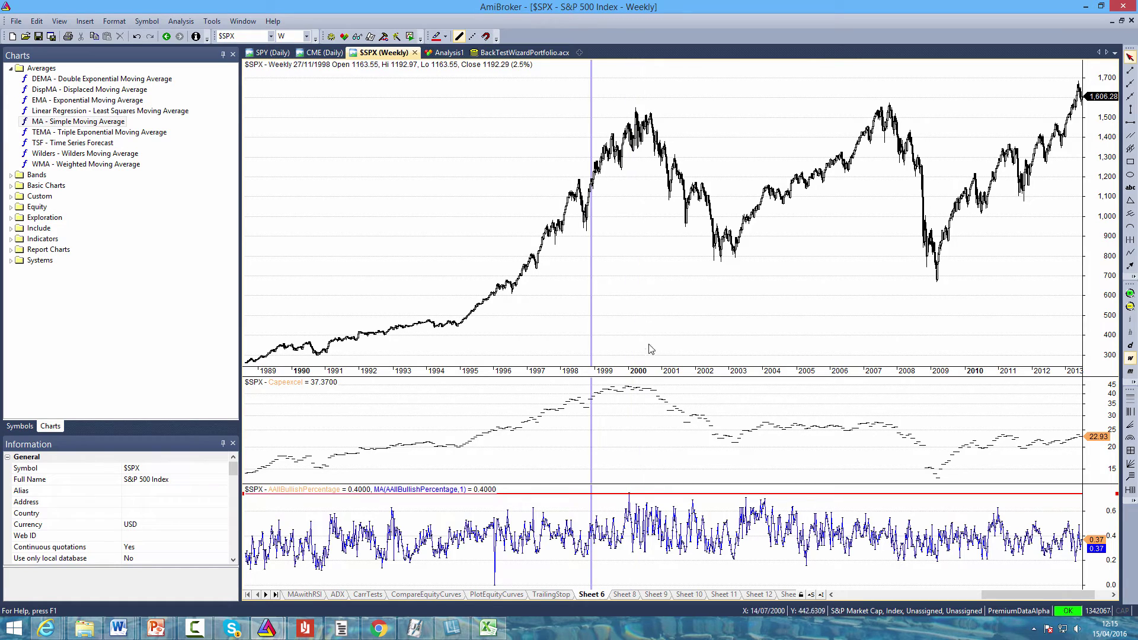
{"action": "left_click", "coordinate": [629, 473]}
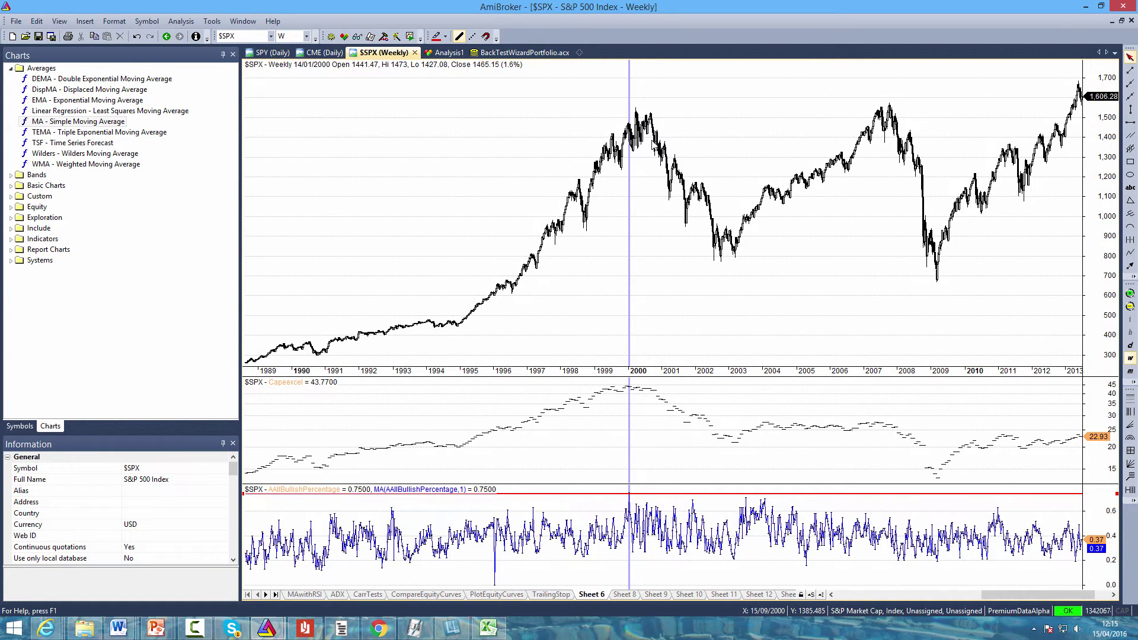
{"action": "scroll", "coordinate": [656, 552], "scroll_direction": "down", "scroll_amount": 3}
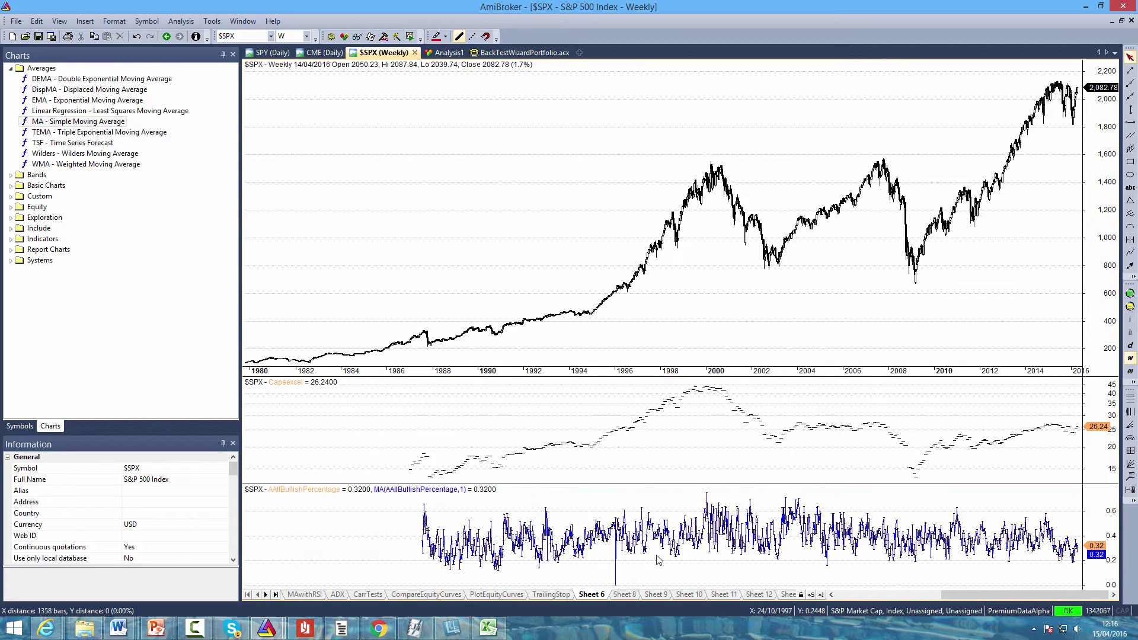
Step: In the sentiment workbook, copy the column D values into column H
{"action": "mouse_move", "coordinate": [657, 558]}
{"action": "left_click", "coordinate": [497, 634]}
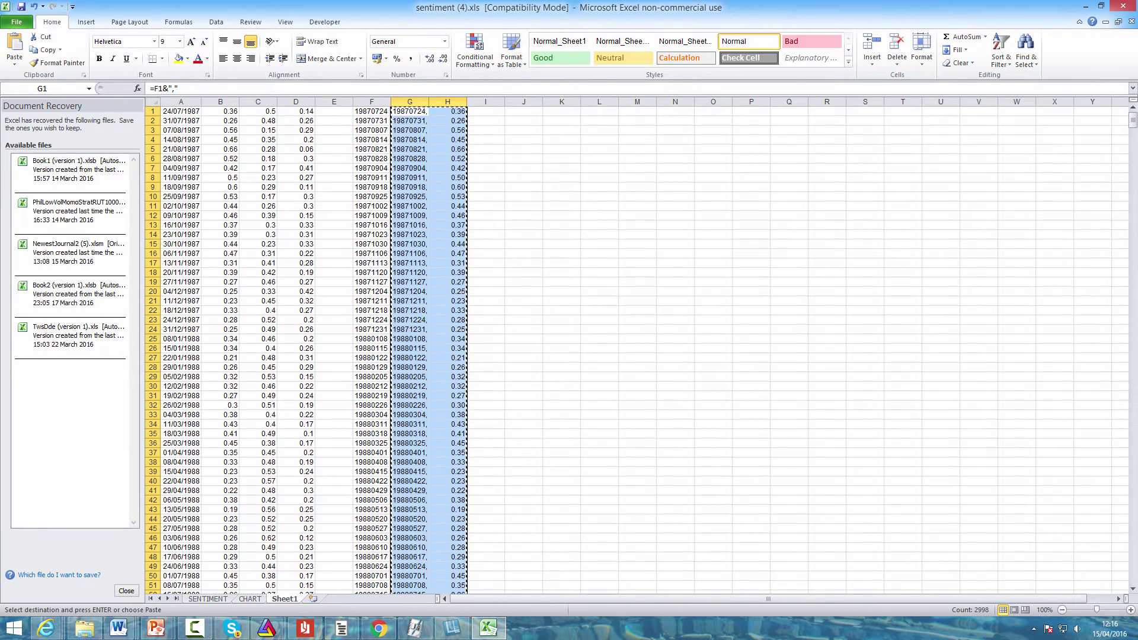
{"action": "left_click", "coordinate": [543, 169]}
{"action": "key", "text": "Up"}
{"action": "key", "text": "Up"}
{"action": "key", "text": "Up"}
{"action": "key", "text": "Up"}
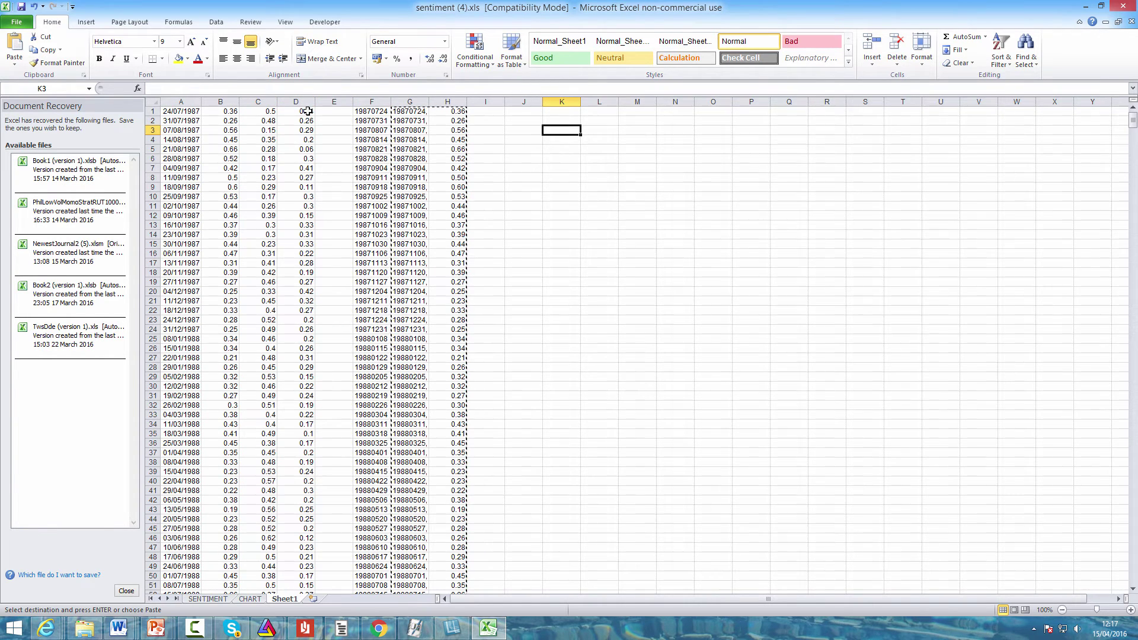
{"action": "left_click_drag", "start_coordinate": [307, 110], "coordinate": [300, 637]}
{"action": "scroll", "coordinate": [299, 356], "scroll_direction": "up", "scroll_amount": 20}
{"action": "right_click", "coordinate": [299, 209]}
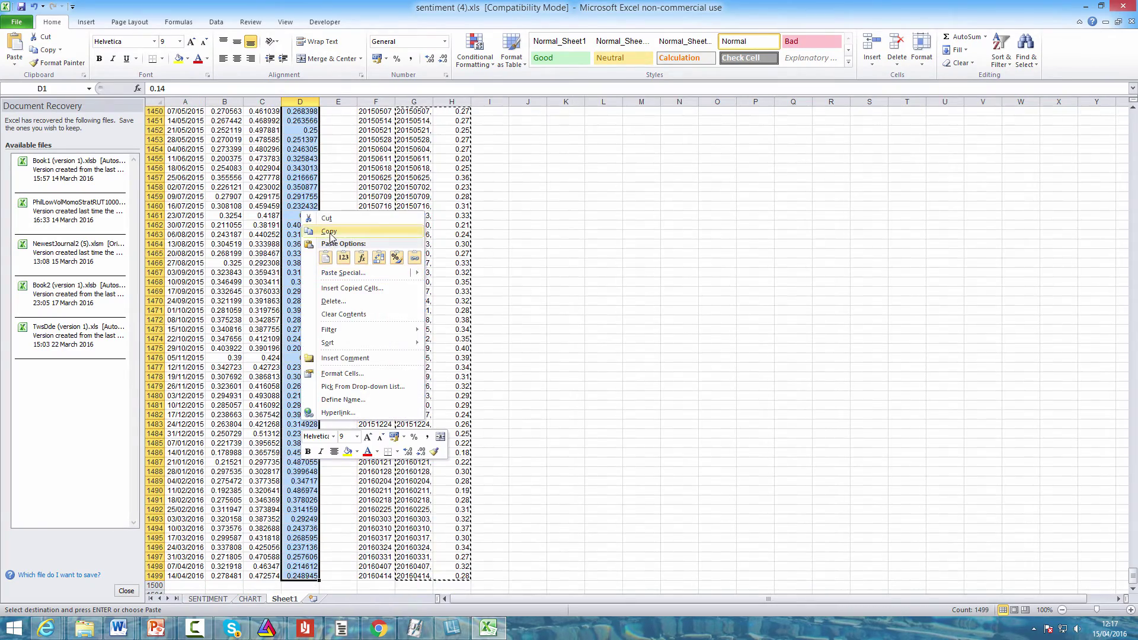
{"action": "left_click", "coordinate": [321, 231]}
{"action": "left_click", "coordinate": [452, 111]}
{"action": "right_click", "coordinate": [452, 111]}
{"action": "left_click", "coordinate": [497, 158]}
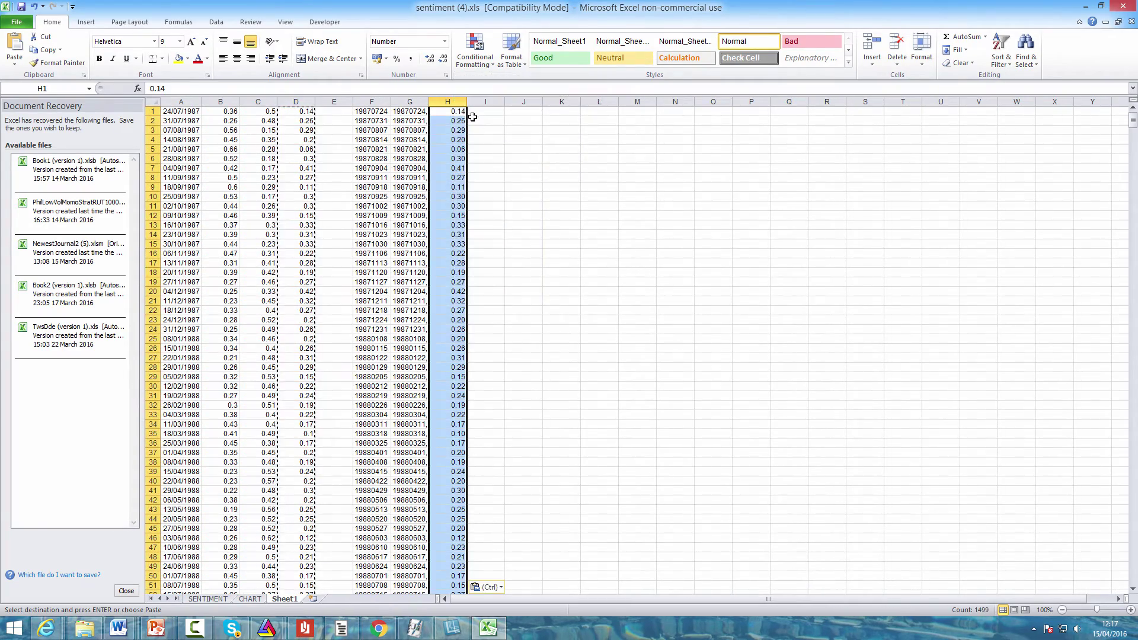
Step: Format column H as Number with 2 decimal places
{"action": "right_click", "coordinate": [449, 208]}
{"action": "mouse_move", "coordinate": [492, 337]}
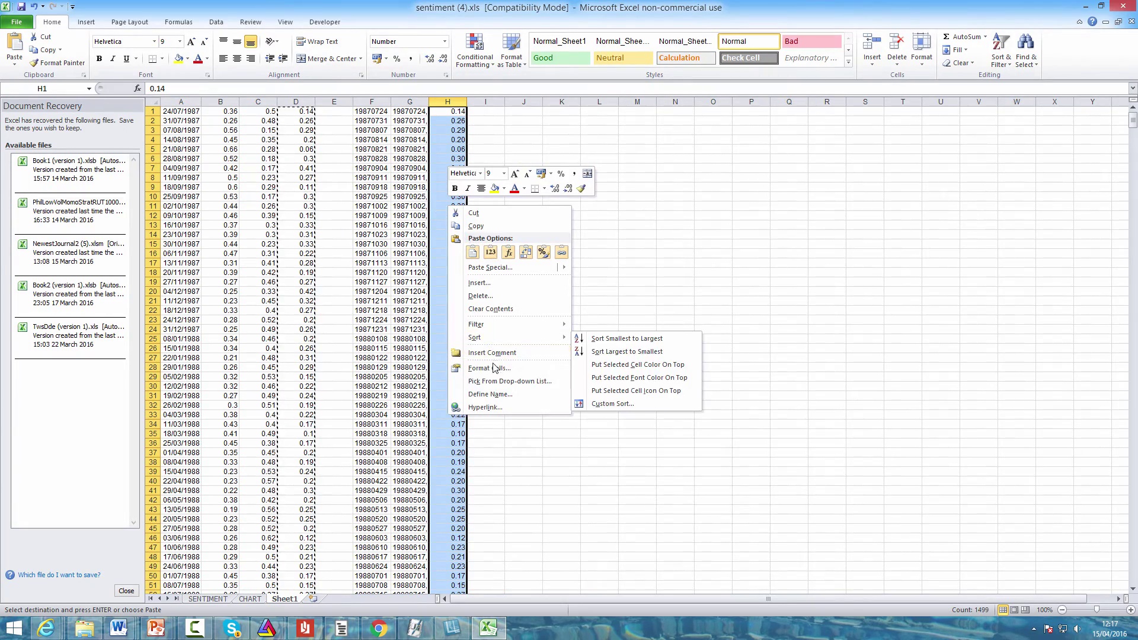
{"action": "left_click", "coordinate": [489, 369]}
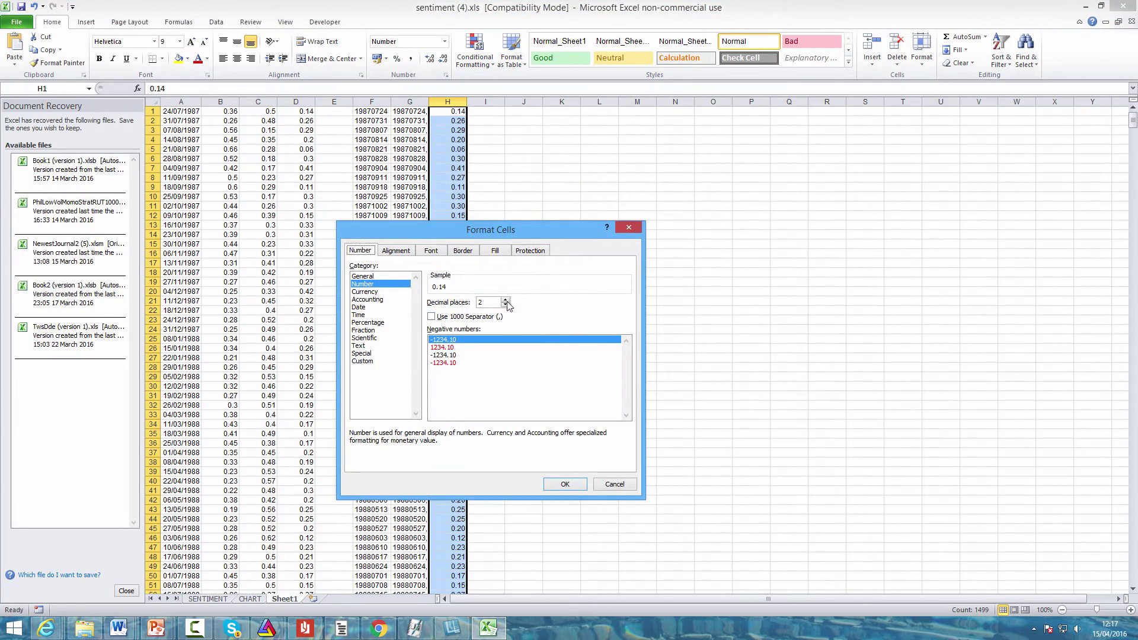
{"action": "left_click", "coordinate": [565, 485]}
Step: Copy the date and value rows in columns G:H (G1:H1499) and bring up Windows search
{"action": "left_click_drag", "start_coordinate": [410, 111], "coordinate": [436, 575]}
{"action": "right_click", "coordinate": [439, 462]}
{"action": "left_click", "coordinate": [459, 265]}
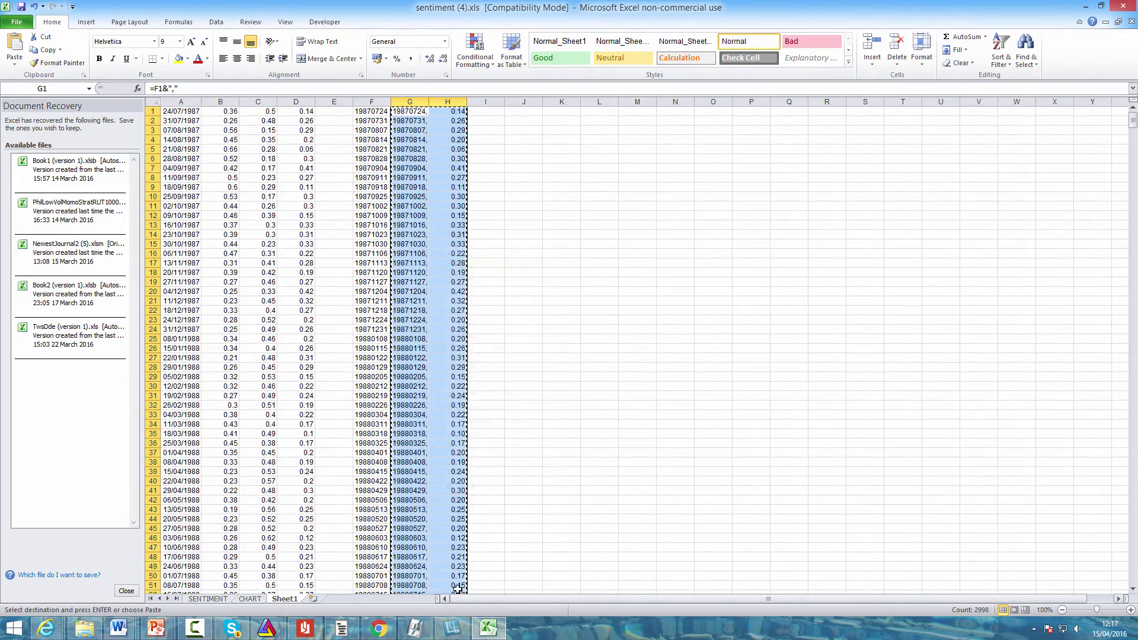
{"action": "key", "text": "super"}
Step: Launch Notepad, paste the copied date-and-value rows, and save them as AAIIBearish.txt
{"action": "type", "text": "notep"}
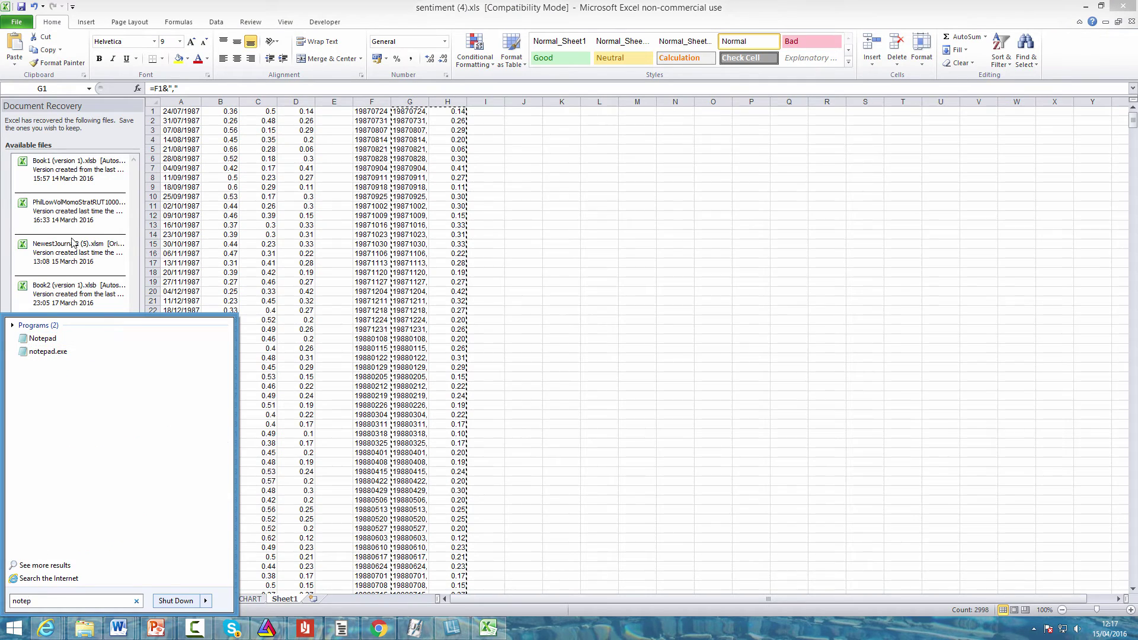
{"action": "key", "text": "Return"}
{"action": "key", "text": "ctrl+v"}
{"action": "left_click", "coordinate": [163, 140]}
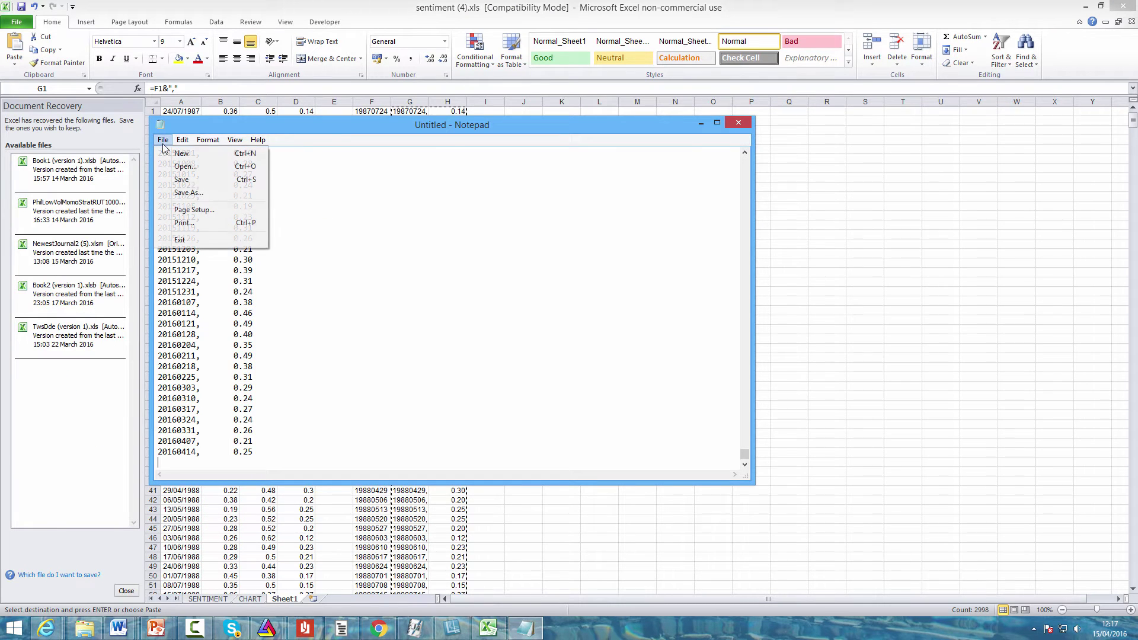
{"action": "left_click", "coordinate": [181, 193]}
{"action": "type", "text": "A"}
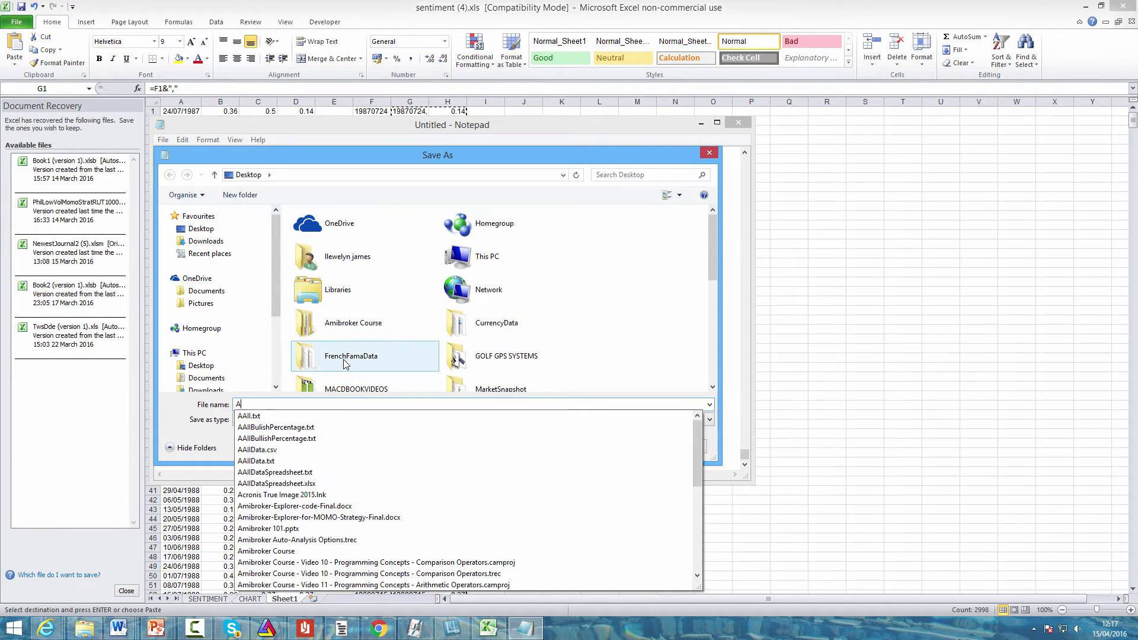
{"action": "type", "text": "AIIBearish"}
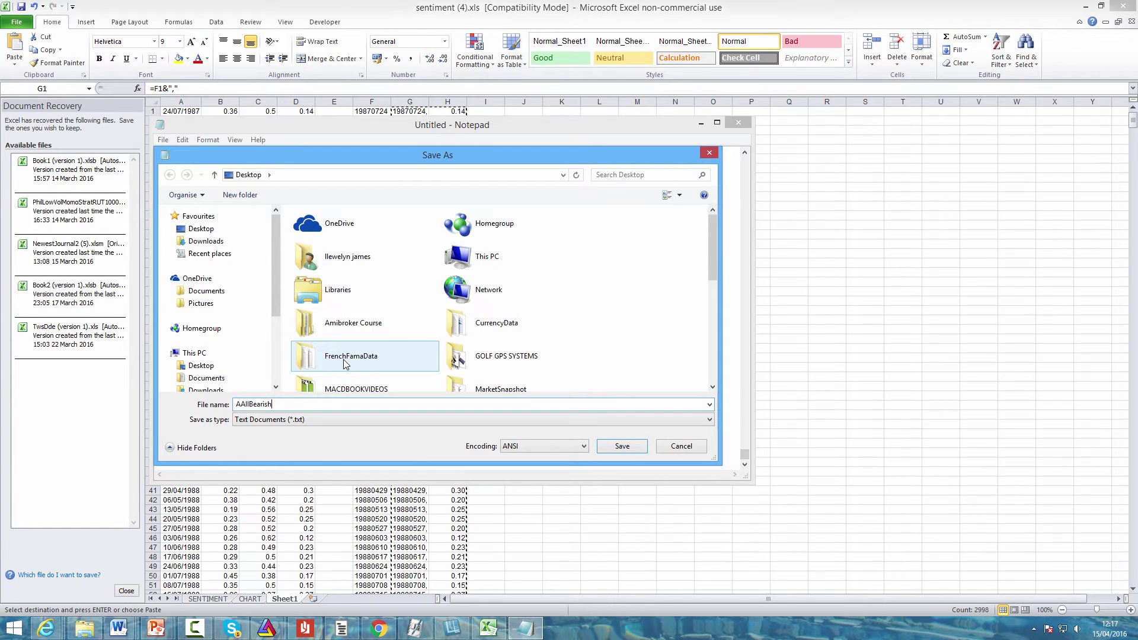
{"action": "left_click", "coordinate": [623, 447]}
Step: Start AmiBroker's Import Wizard with AAIIBearish.txt as the file to import
{"action": "mouse_move", "coordinate": [266, 632]}
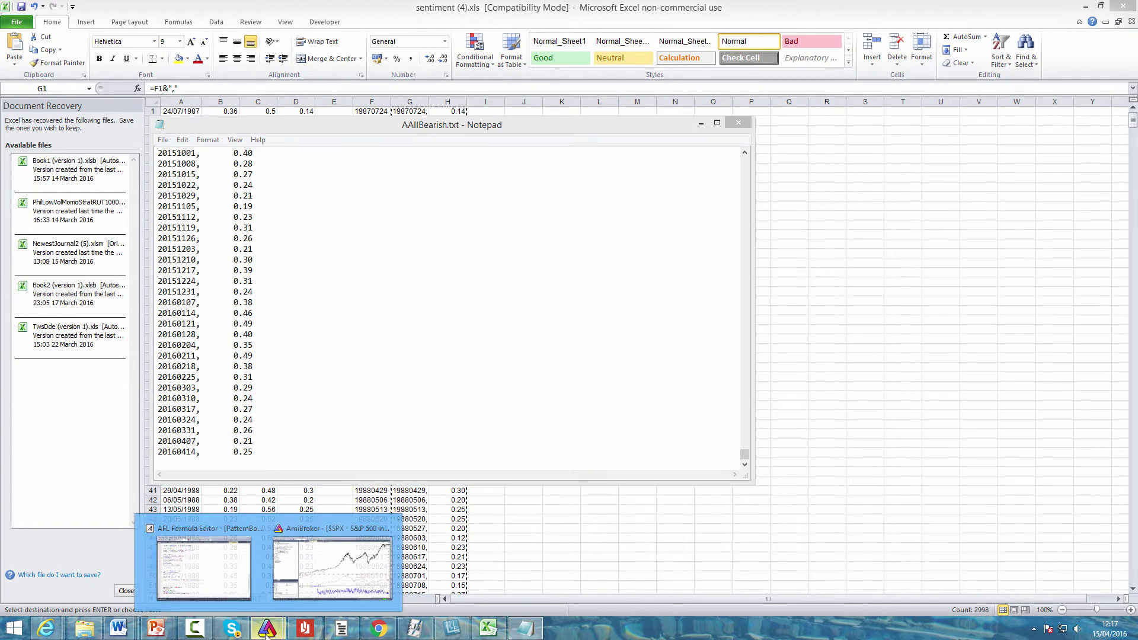
{"action": "left_click", "coordinate": [332, 566]}
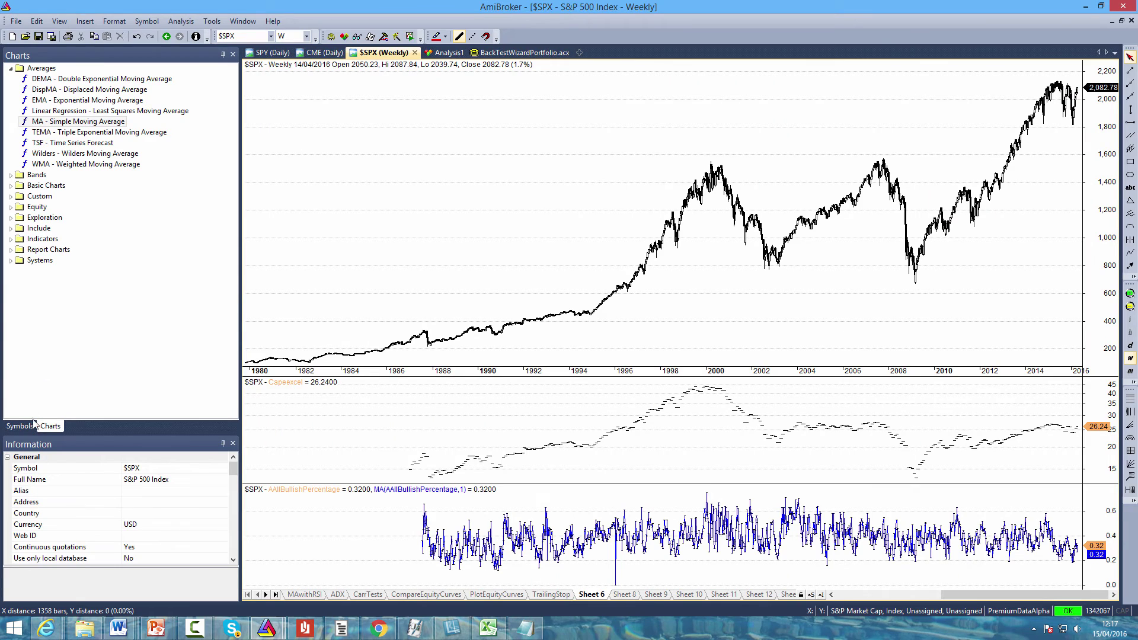
{"action": "left_click", "coordinate": [16, 21]}
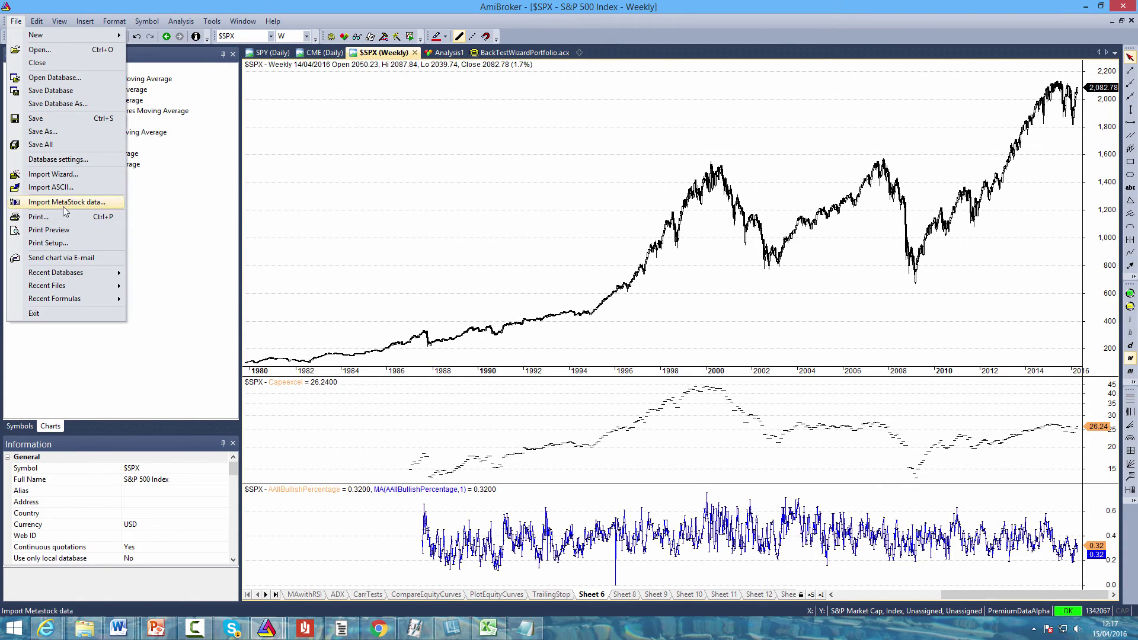
{"action": "left_click", "coordinate": [53, 174]}
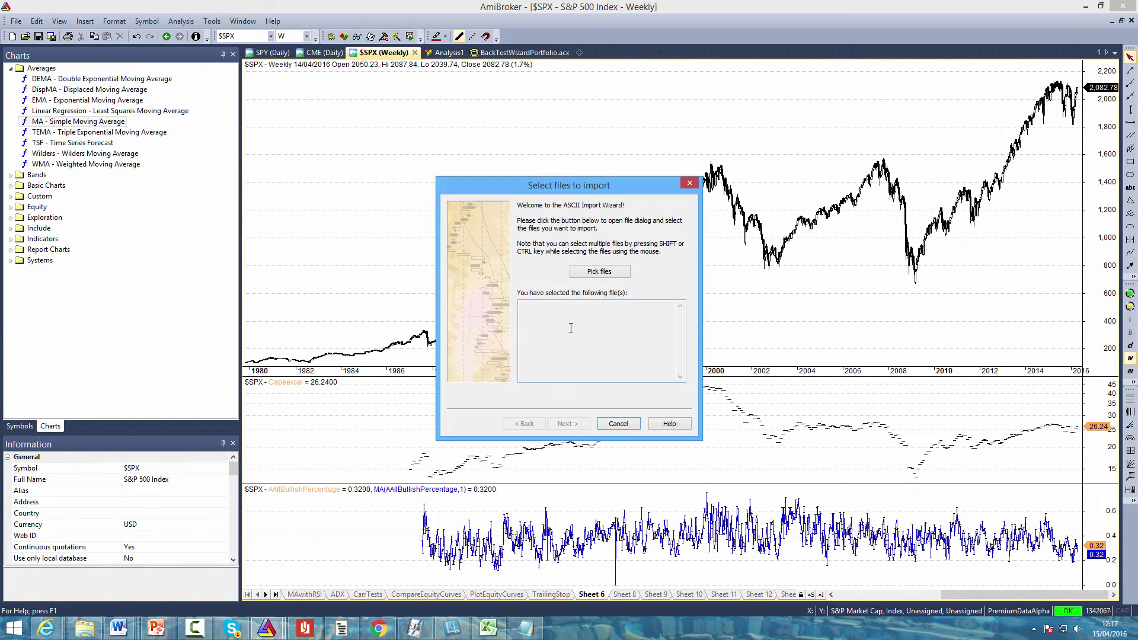
{"action": "left_click", "coordinate": [606, 271]}
{"action": "type", "text": "a"}
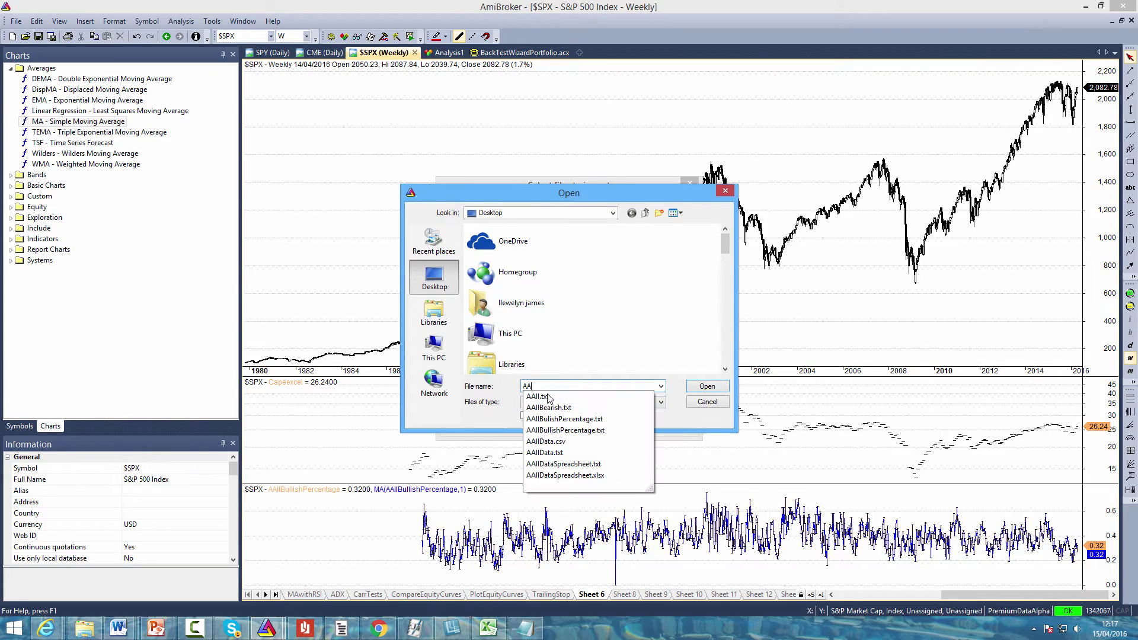
{"action": "left_click", "coordinate": [558, 407]}
{"action": "left_click", "coordinate": [708, 387]}
{"action": "left_click", "coordinate": [578, 425]}
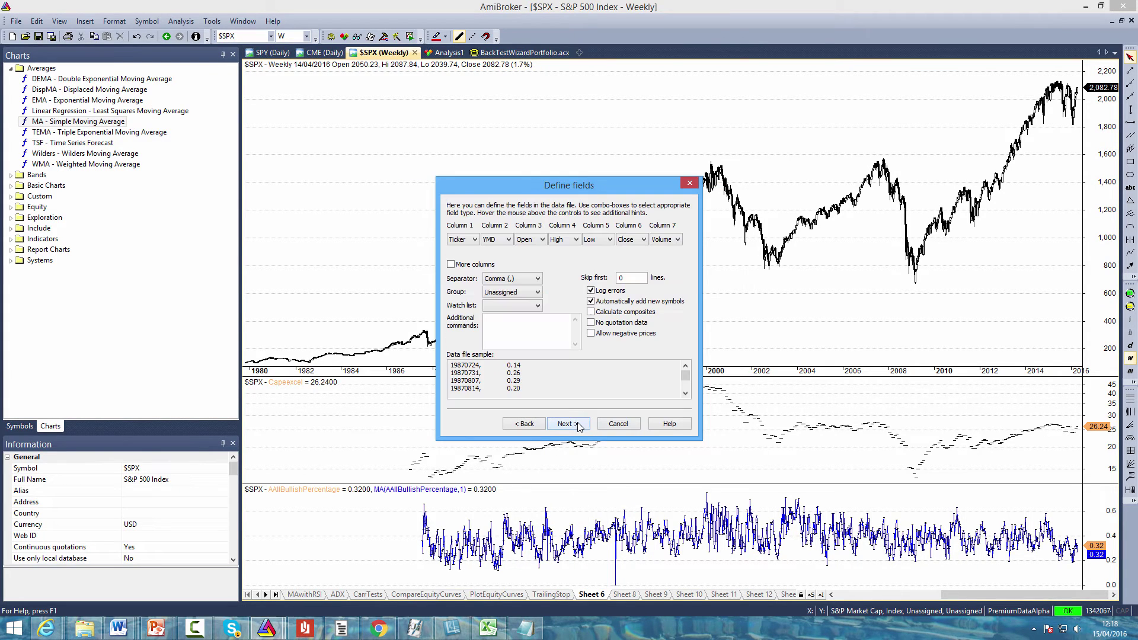
Step: Map column 1 to YMD, column 2 to Close, columns 3–5 to Skip, allow negative prices, and finish
{"action": "left_click", "coordinate": [470, 243]}
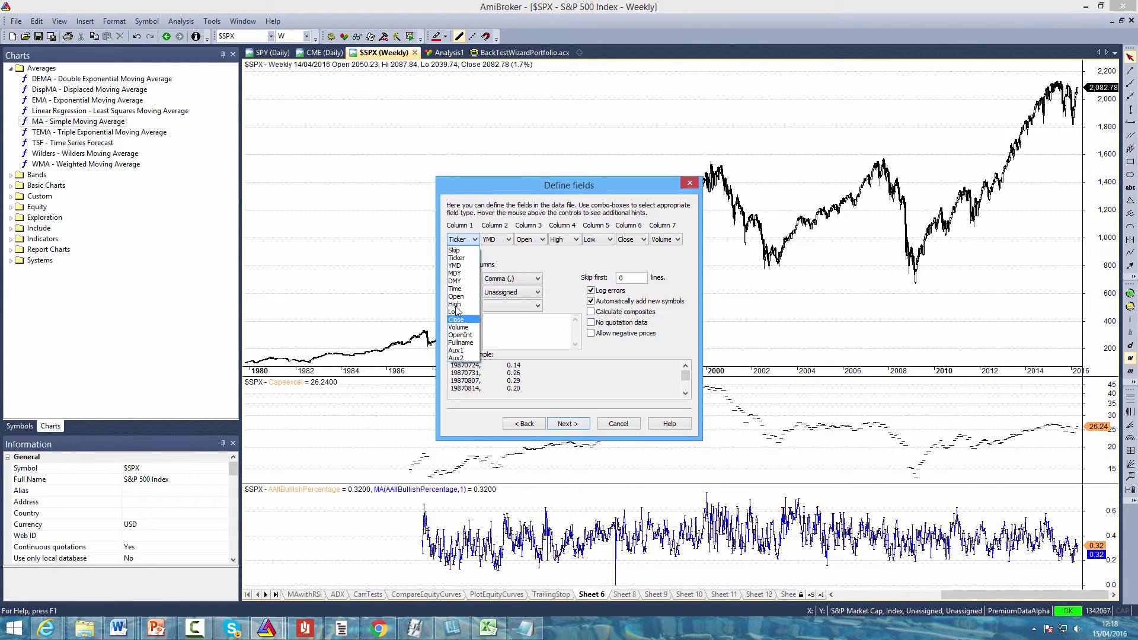
{"action": "left_click", "coordinate": [455, 266]}
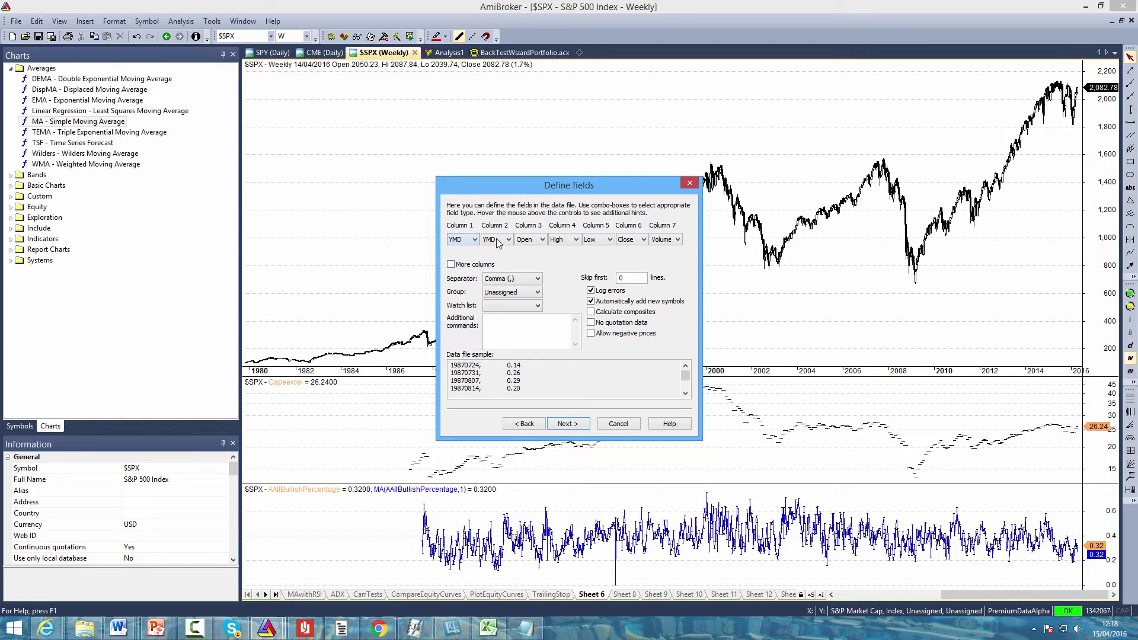
{"action": "left_click", "coordinate": [500, 240]}
{"action": "left_click", "coordinate": [495, 320]}
{"action": "left_click", "coordinate": [539, 240]}
{"action": "left_click", "coordinate": [523, 250]}
{"action": "left_click", "coordinate": [566, 241]}
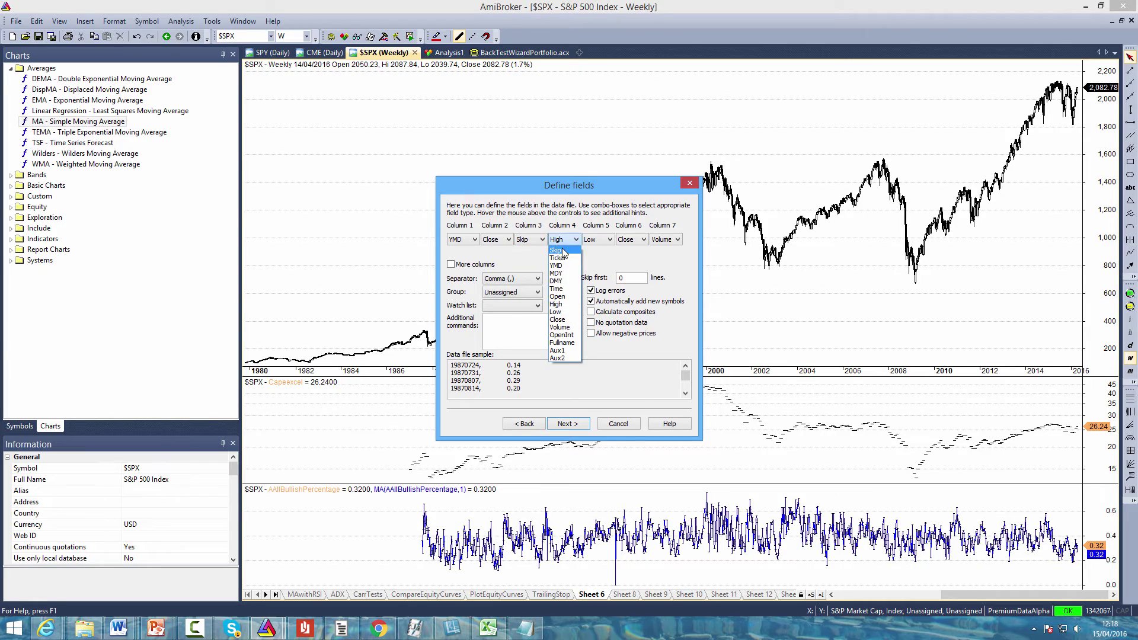
{"action": "left_click", "coordinate": [565, 251]}
{"action": "left_click", "coordinate": [592, 241]}
{"action": "left_click", "coordinate": [604, 251]}
{"action": "left_click", "coordinate": [608, 335]}
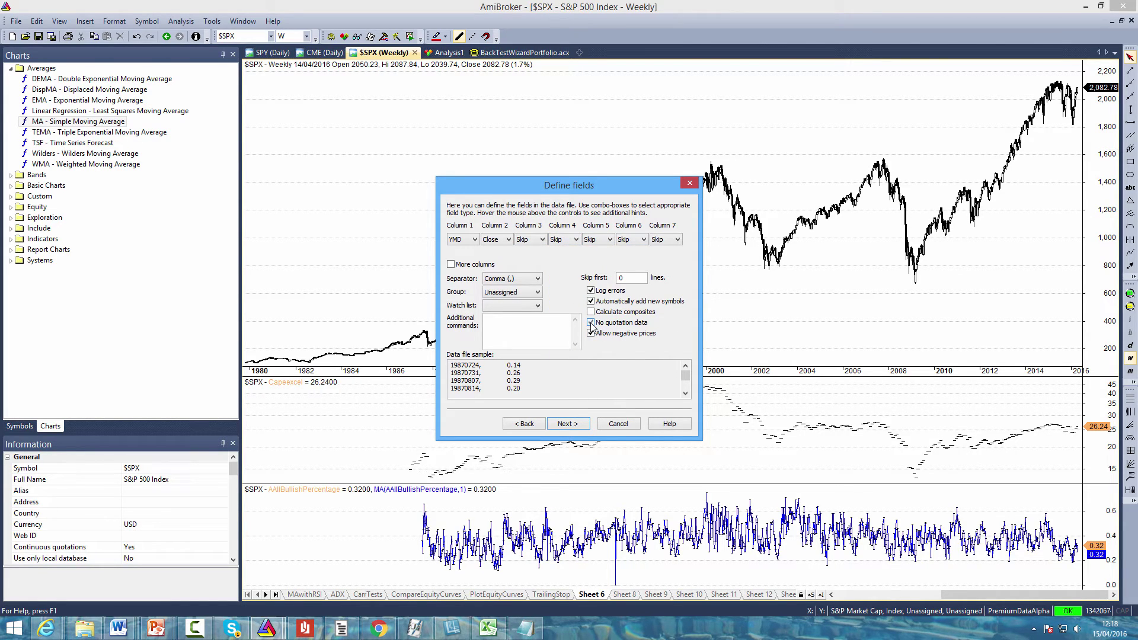
{"action": "left_click", "coordinate": [583, 429]}
{"action": "left_click", "coordinate": [580, 424]}
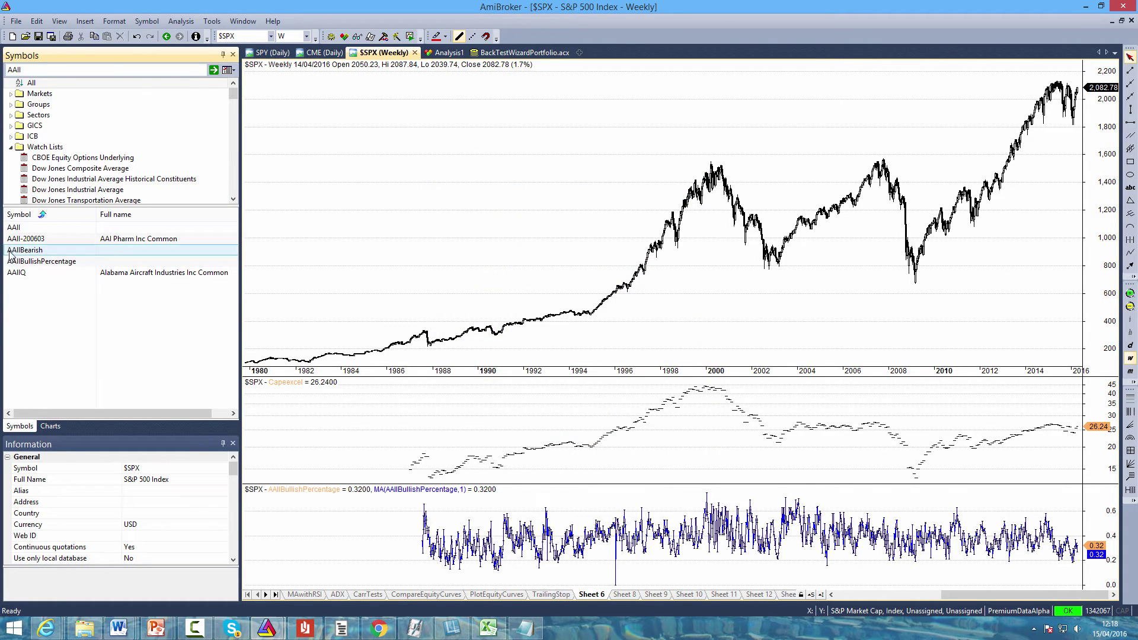
Step: Add a new Price pane below the bullish pane plotting the AAIIBearish symbol
{"action": "left_click", "coordinate": [50, 426]}
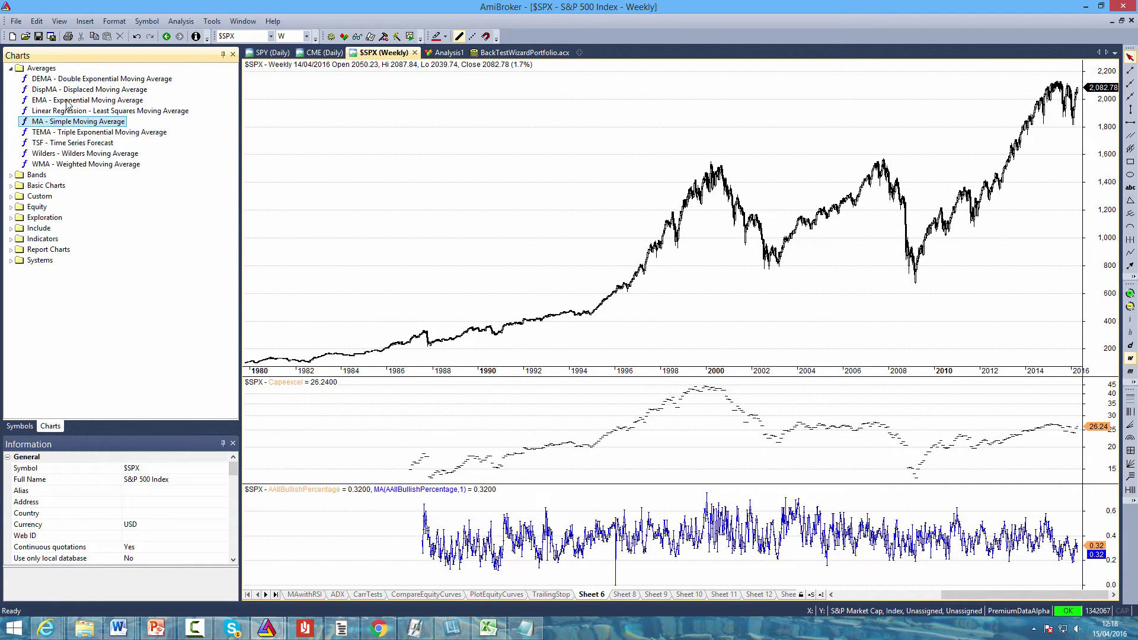
{"action": "left_click", "coordinate": [10, 69]}
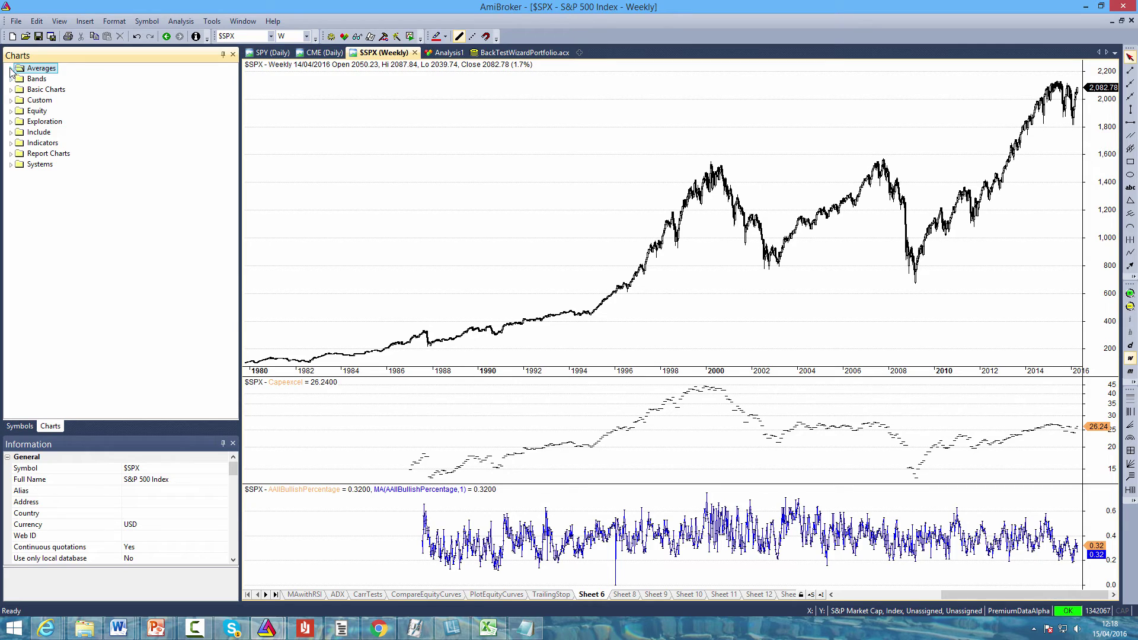
{"action": "left_click", "coordinate": [11, 88]}
{"action": "left_click_drag", "start_coordinate": [54, 152], "coordinate": [489, 297]}
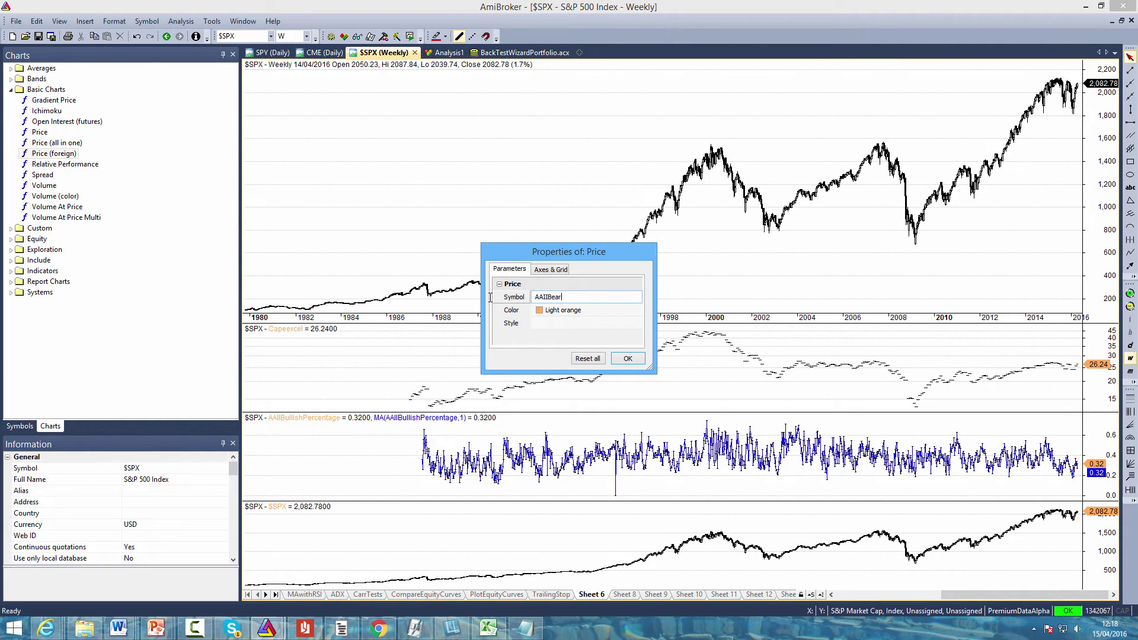
{"action": "type", "text": "AAIIBearish"}
{"action": "key", "text": "Return"}
Step: Overlay a 1-period moving average on the AAIIBearish pane
{"action": "left_click_drag", "start_coordinate": [77, 121], "coordinate": [670, 536]}
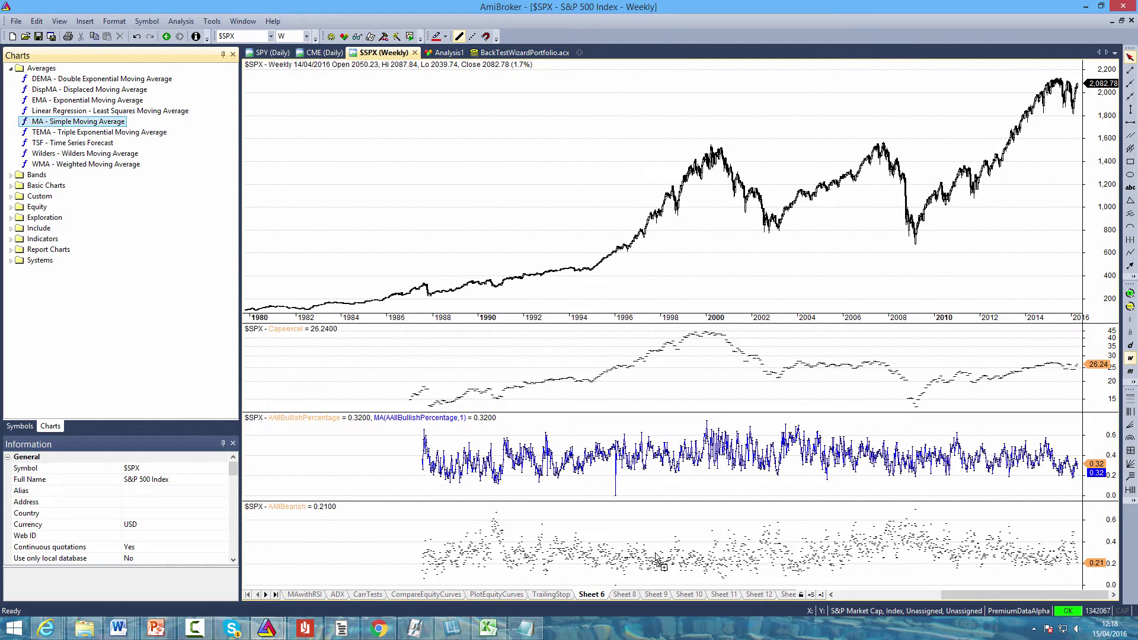
{"action": "left_click", "coordinate": [558, 311]}
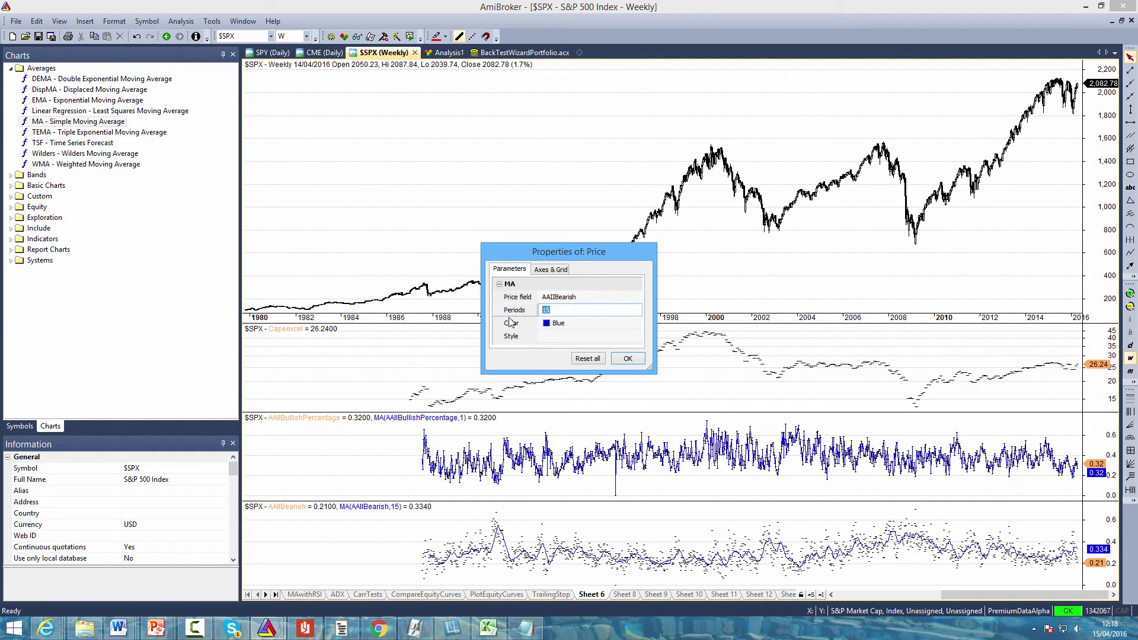
{"action": "type", "text": "1"}
{"action": "left_click", "coordinate": [627, 359]}
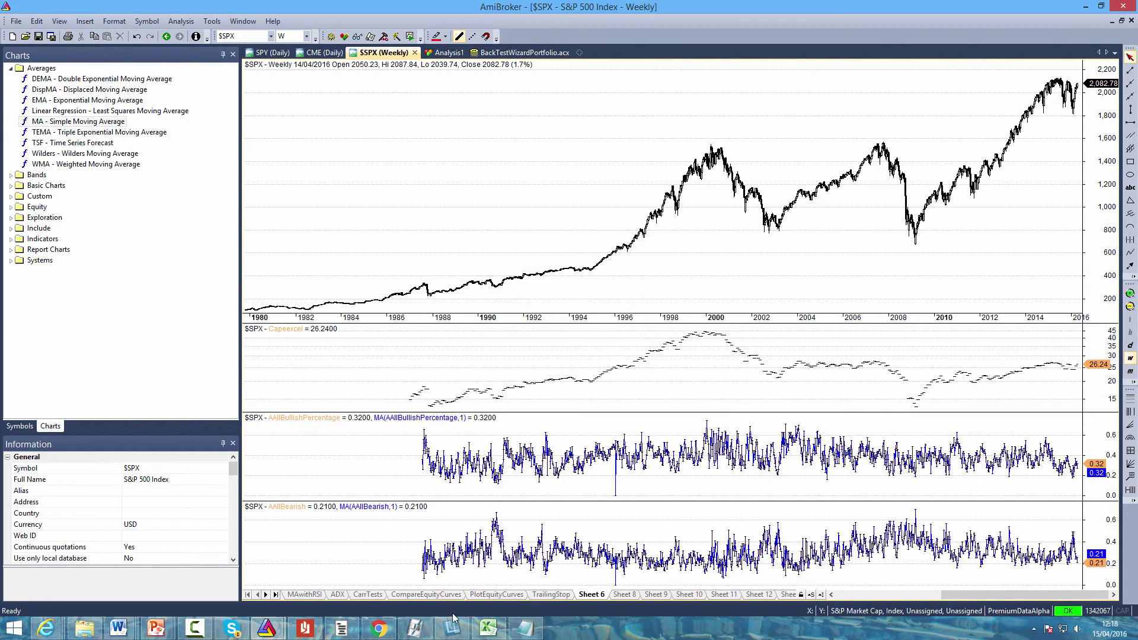
Step: Draw a horizontal level line at 0.6 on the AAIIBearish pane
{"action": "left_click", "coordinate": [1131, 294]}
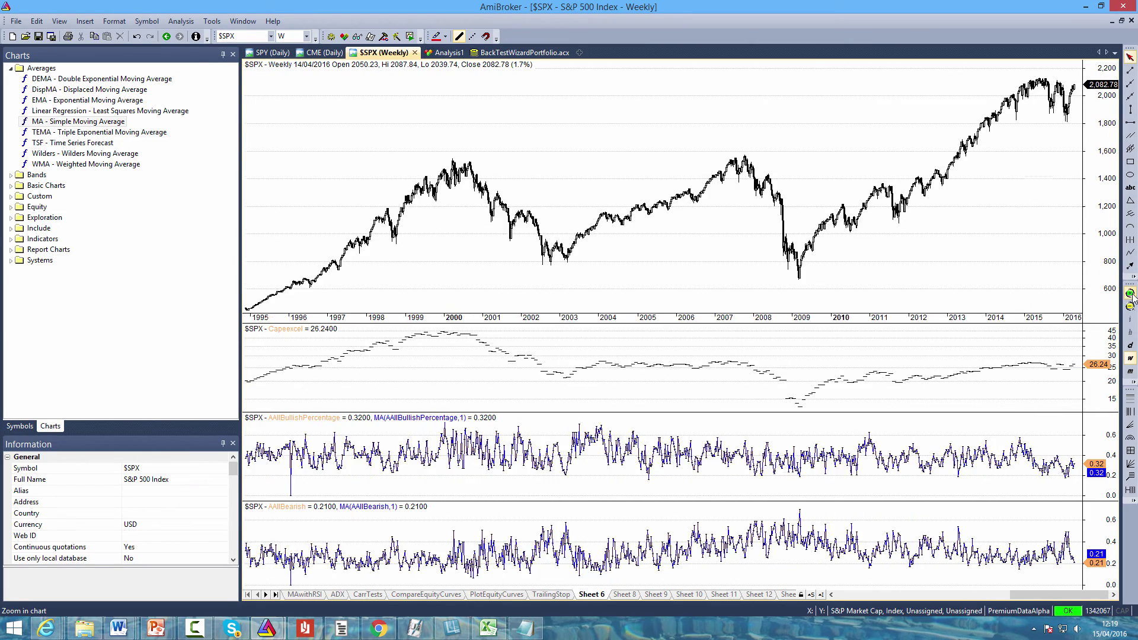
{"action": "left_click", "coordinate": [1131, 306]}
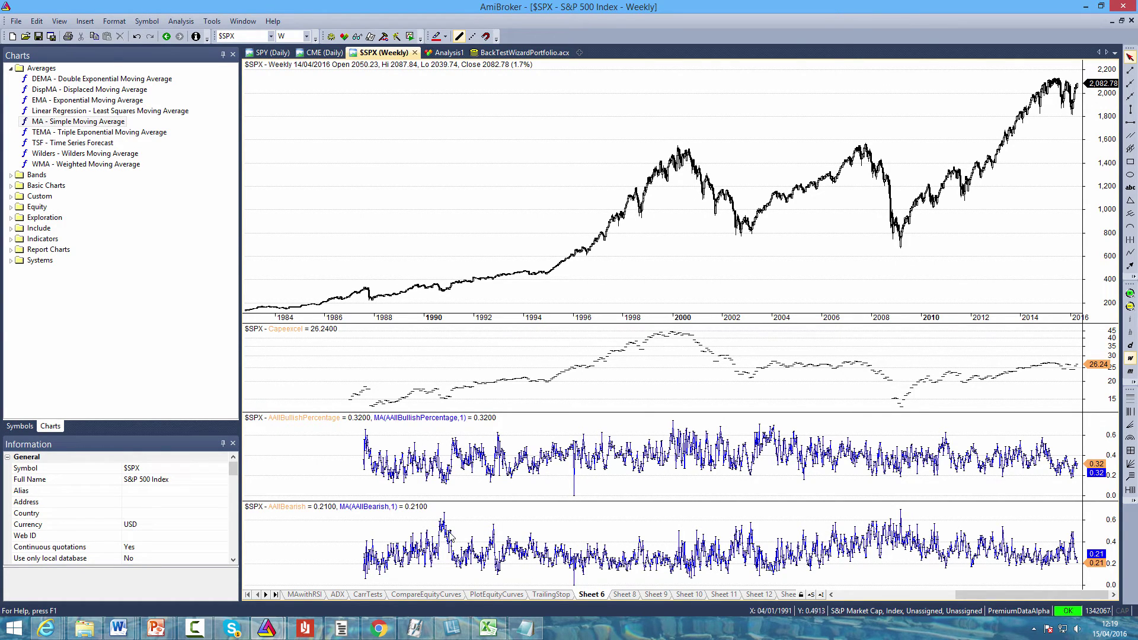
{"action": "left_click", "coordinate": [1130, 122]}
{"action": "left_click", "coordinate": [574, 520]}
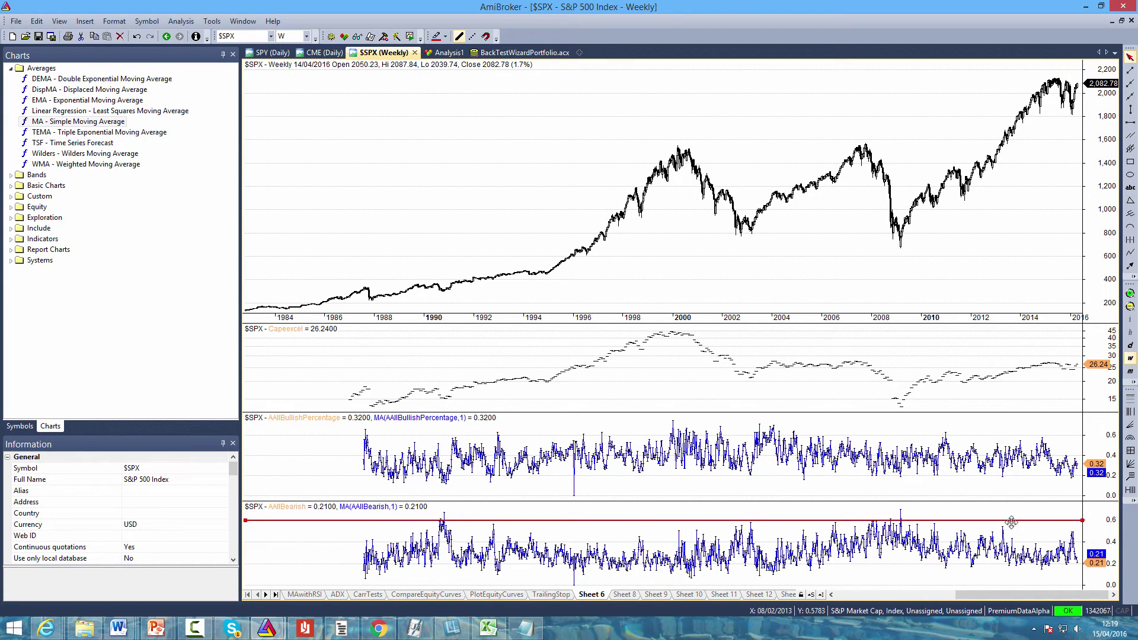
Step: Zoom in and read values at the early-2009 bars, 30/01/2009 and 13/03/2009
{"action": "left_click", "coordinate": [1131, 293]}
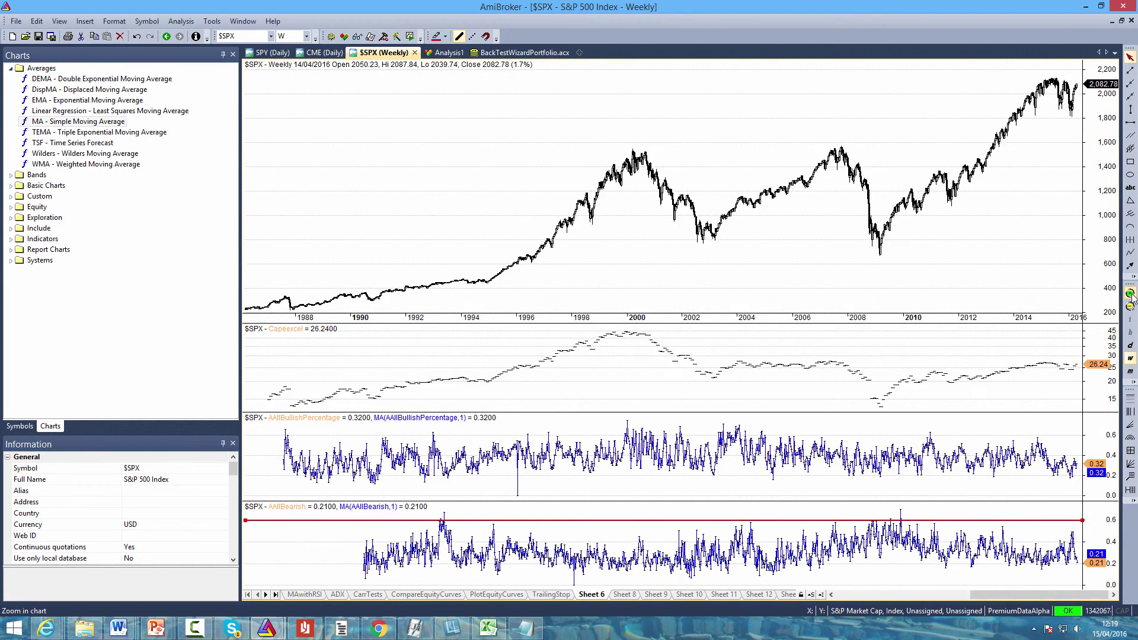
{"action": "left_click", "coordinate": [1131, 293]}
{"action": "left_click", "coordinate": [689, 518]}
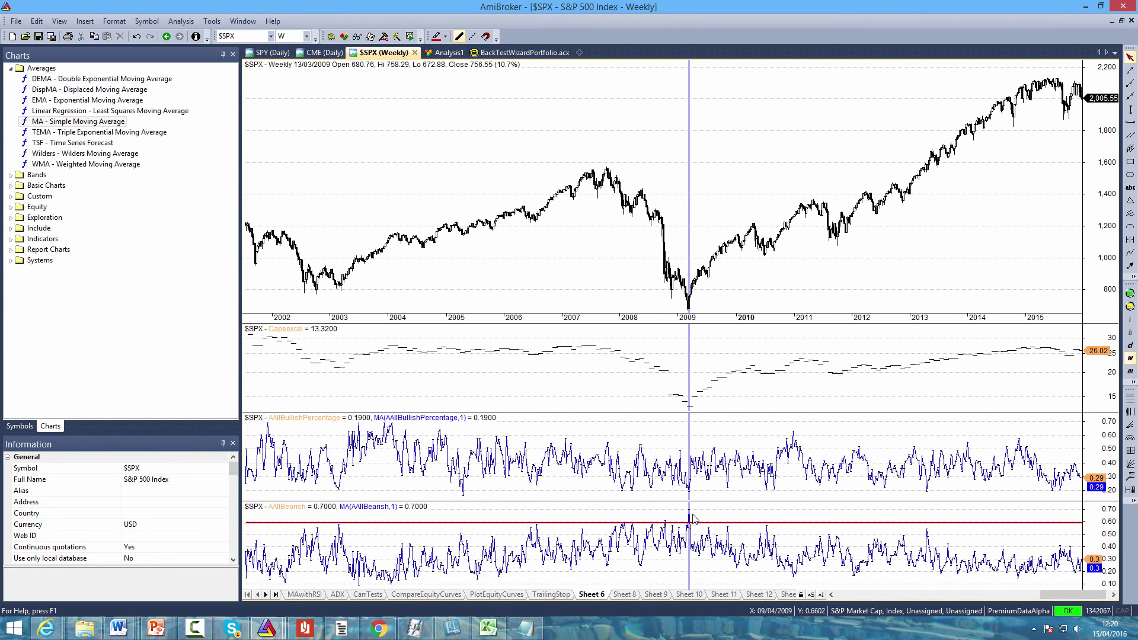
{"action": "left_click", "coordinate": [683, 515]}
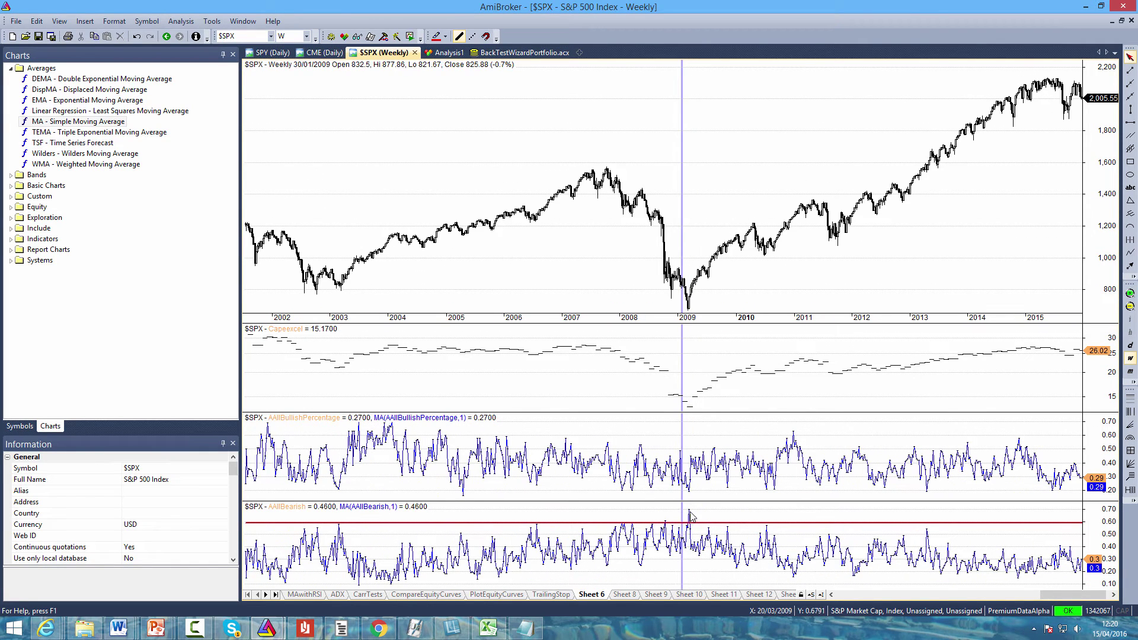
{"action": "mouse_move", "coordinate": [690, 518]}
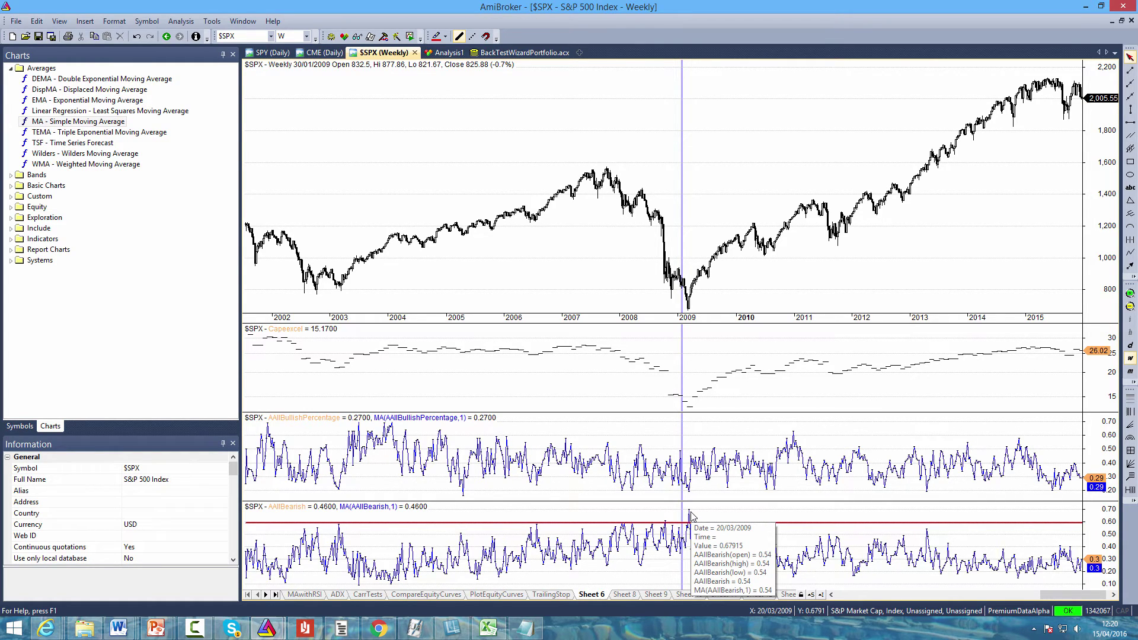
{"action": "left_click", "coordinate": [1130, 307]}
{"action": "left_click", "coordinate": [1130, 294]}
{"action": "left_click", "coordinate": [626, 305]}
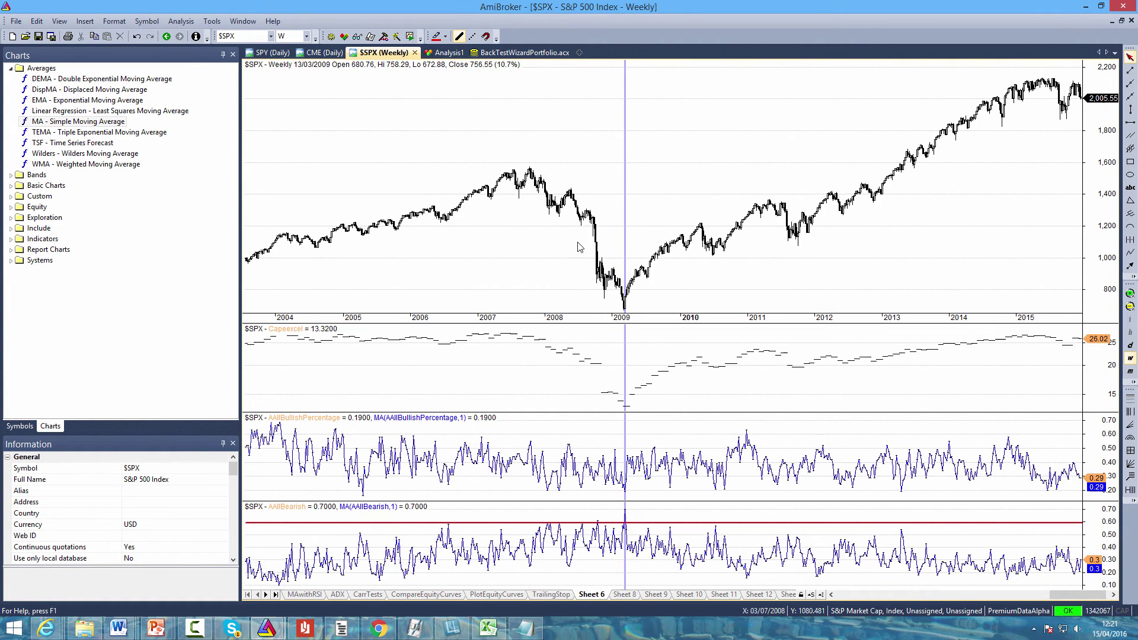
{"action": "mouse_move", "coordinate": [626, 305]}
Step: Zoom out to 1990–2016, then zoom in and out to review the sentiment panes
{"action": "left_click", "coordinate": [1131, 306]}
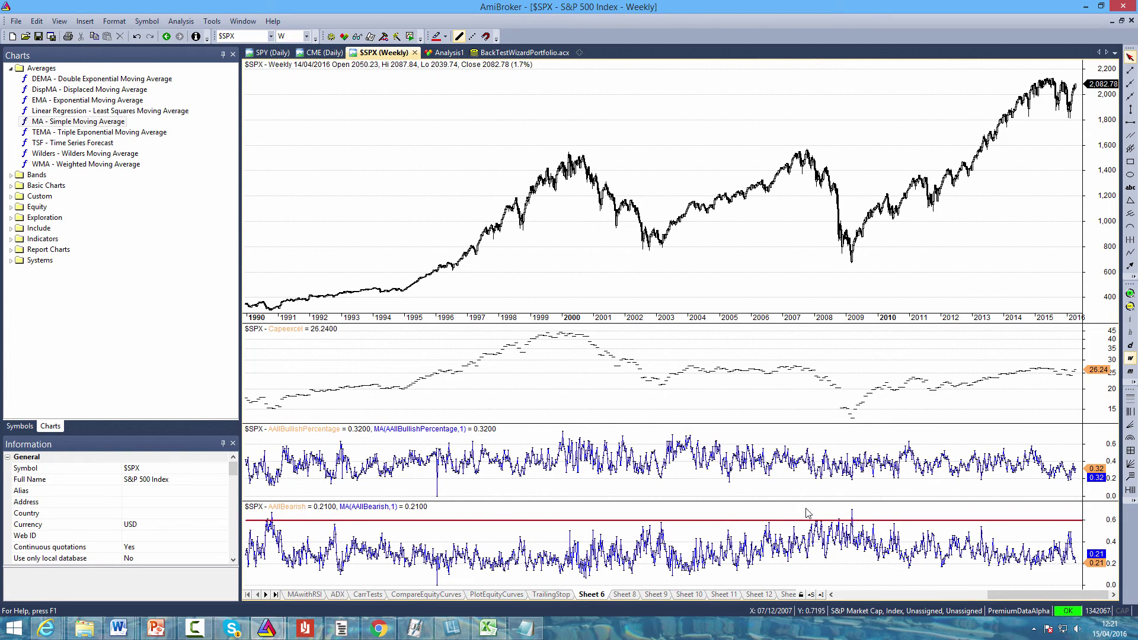
{"action": "mouse_move", "coordinate": [807, 513]}
{"action": "left_click", "coordinate": [1131, 295]}
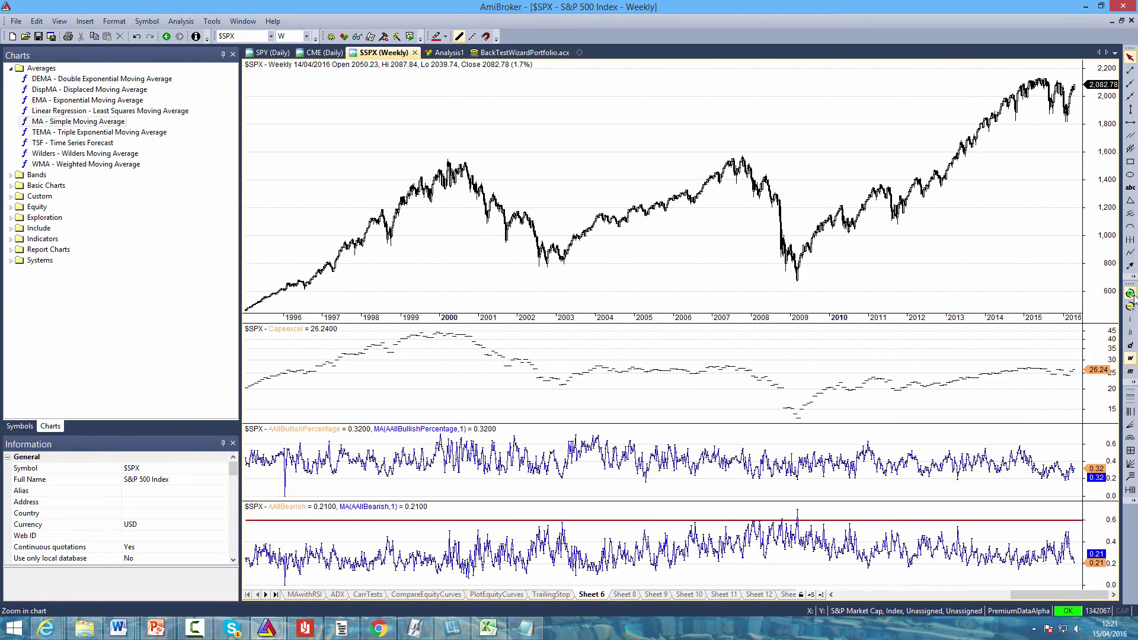
{"action": "left_click", "coordinate": [1131, 294]}
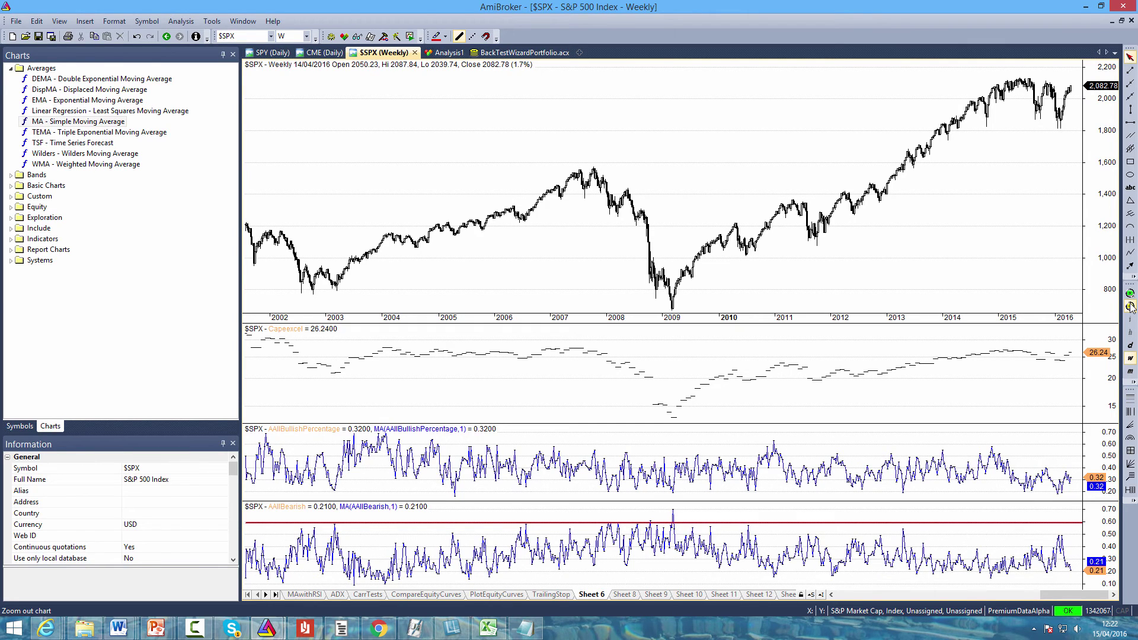
{"action": "left_click", "coordinate": [1132, 307]}
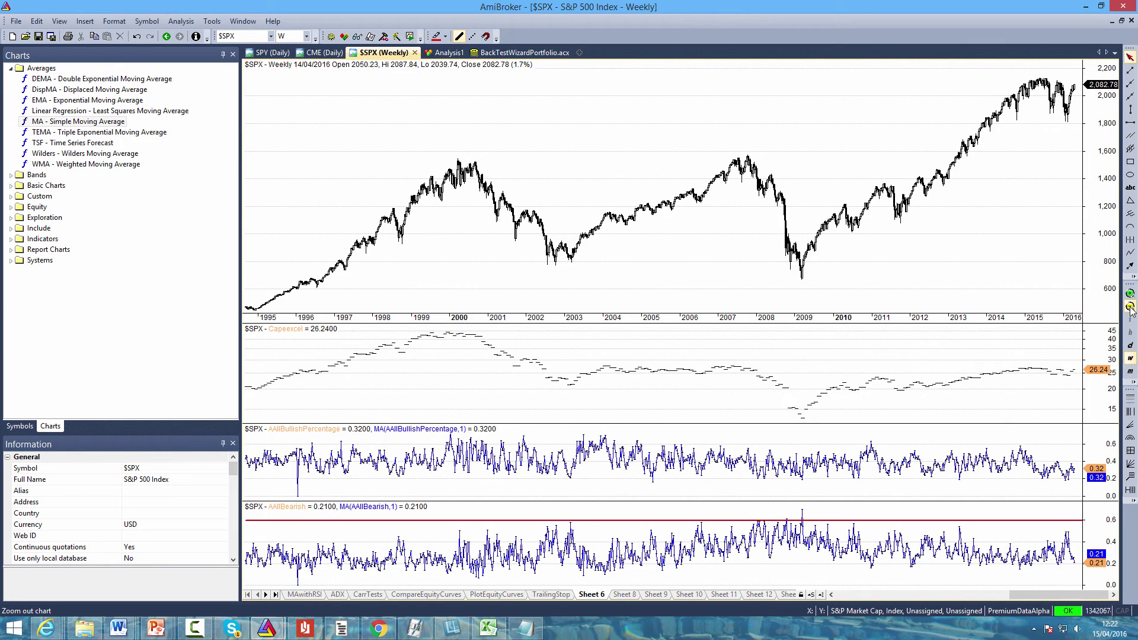
{"action": "left_click", "coordinate": [1130, 295]}
{"action": "left_click", "coordinate": [1131, 294]}
{"action": "left_click", "coordinate": [1130, 295]}
{"action": "left_click", "coordinate": [1130, 295]}
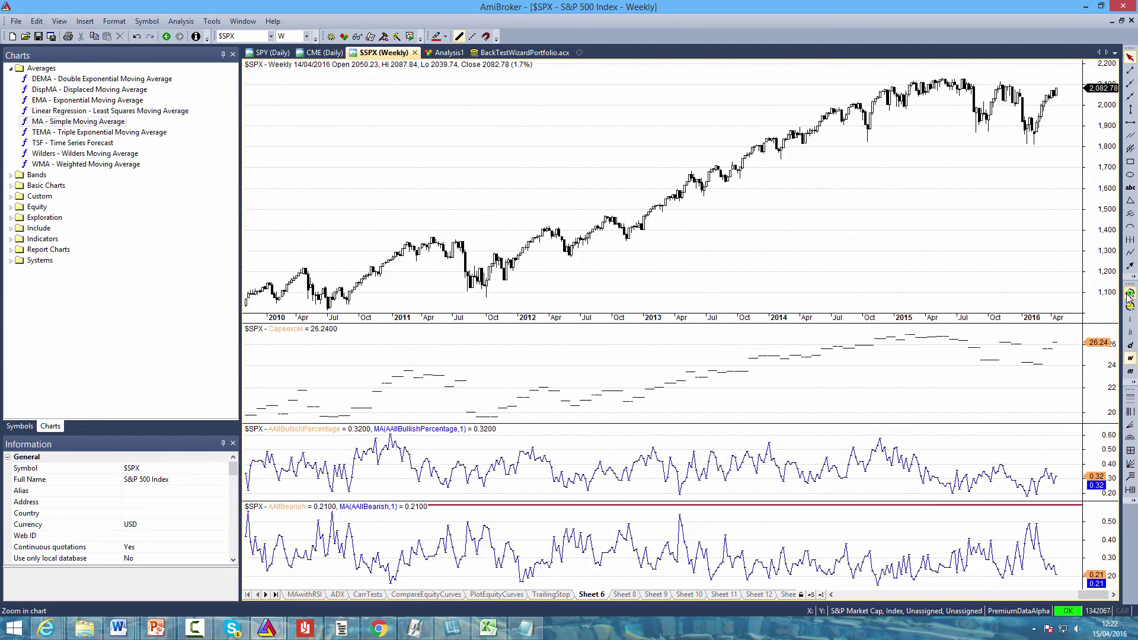
{"action": "left_click", "coordinate": [1131, 297]}
{"action": "left_click", "coordinate": [1131, 307]}
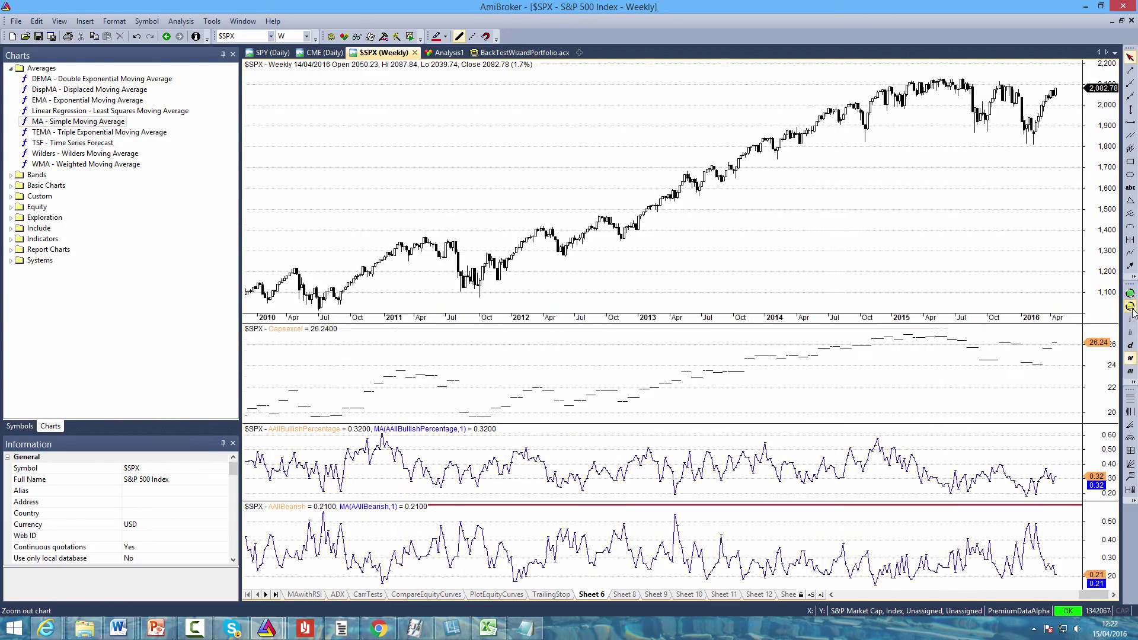
{"action": "left_click", "coordinate": [1132, 307]}
{"action": "left_click", "coordinate": [1132, 308]}
Step: Wrap the AAIIBearish line in Bollinger Bands with Periods 52 and width 2
{"action": "left_click", "coordinate": [1132, 307]}
{"action": "left_click", "coordinate": [1132, 307]}
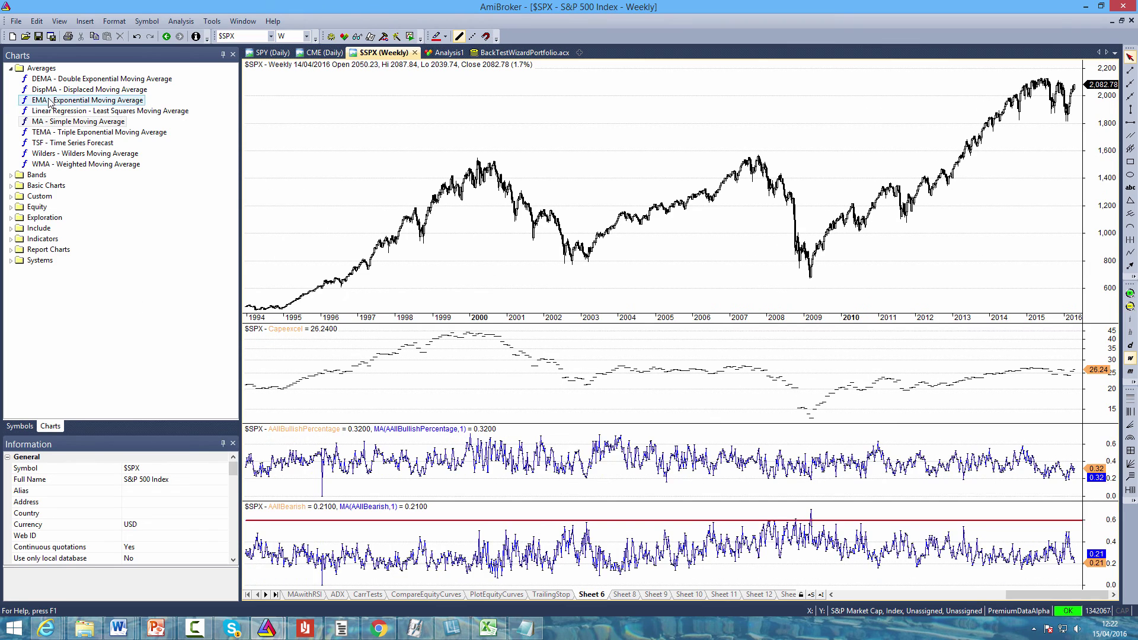
{"action": "left_click", "coordinate": [11, 68]}
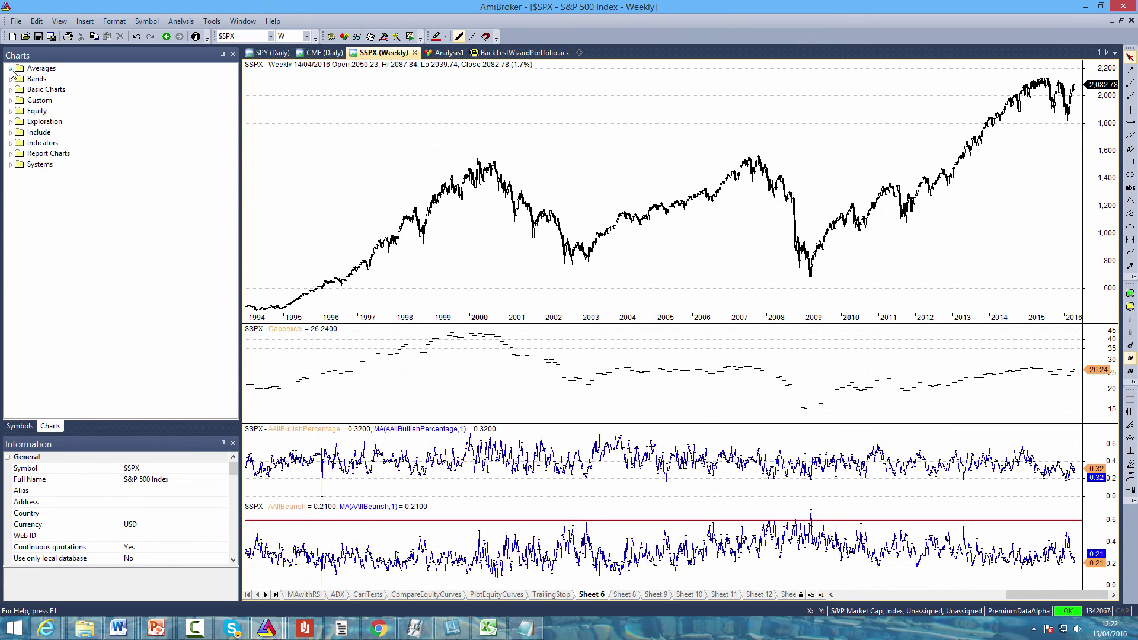
{"action": "left_click", "coordinate": [10, 80]}
{"action": "left_click_drag", "start_coordinate": [55, 90], "coordinate": [754, 567]}
{"action": "left_click", "coordinate": [551, 310]}
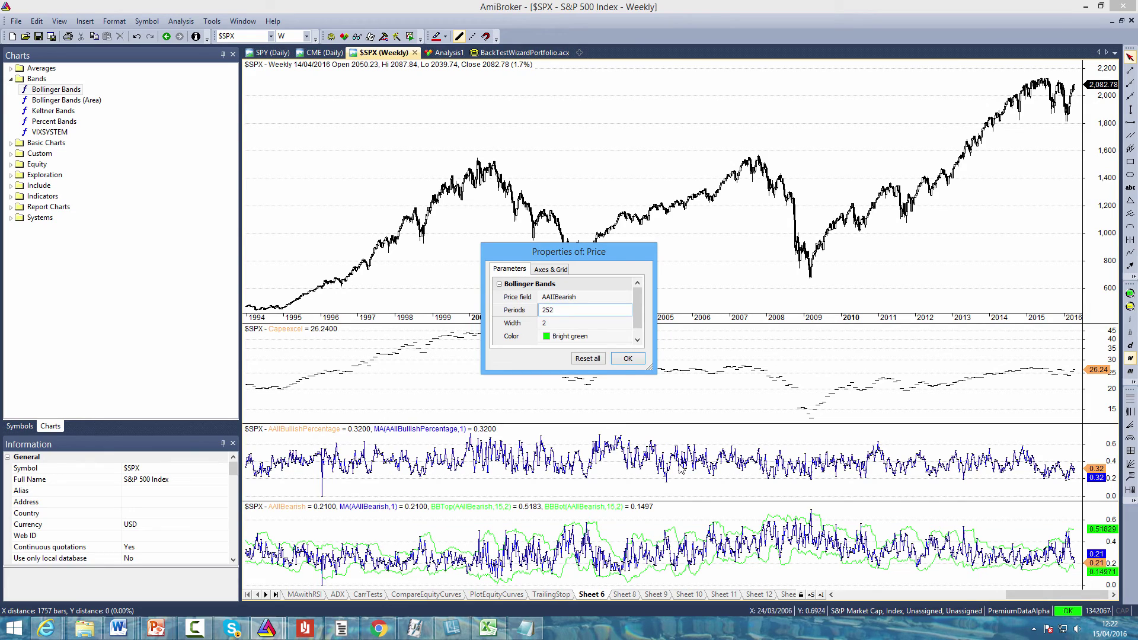
{"action": "type", "text": "25"}
{"action": "left_click", "coordinate": [637, 359]}
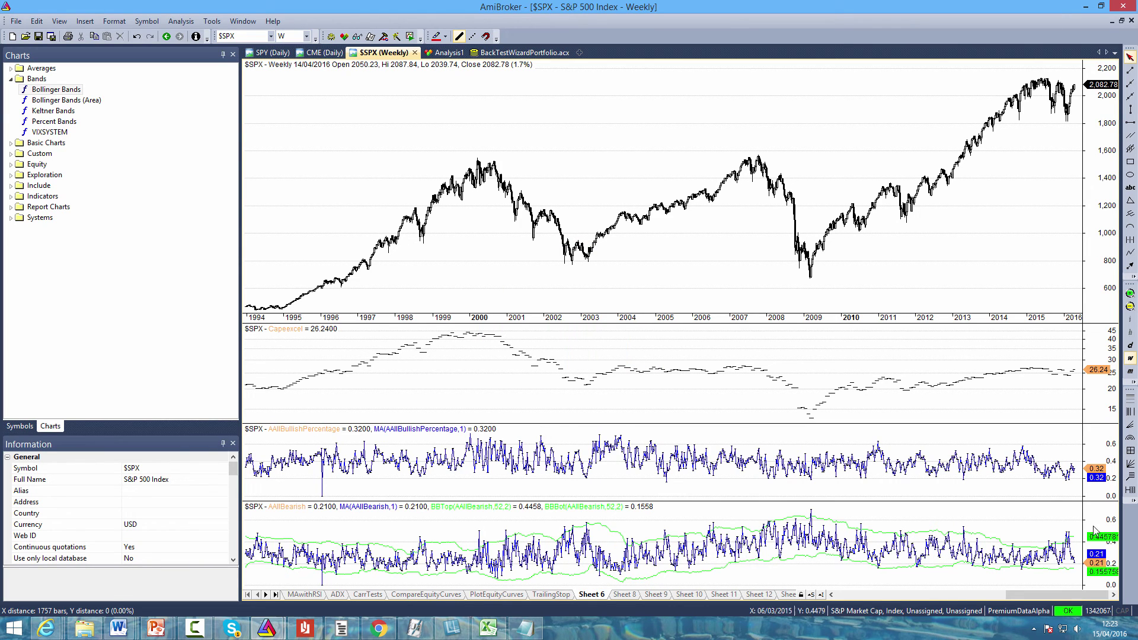
{"action": "left_click", "coordinate": [1130, 296]}
{"action": "left_click", "coordinate": [1130, 296]}
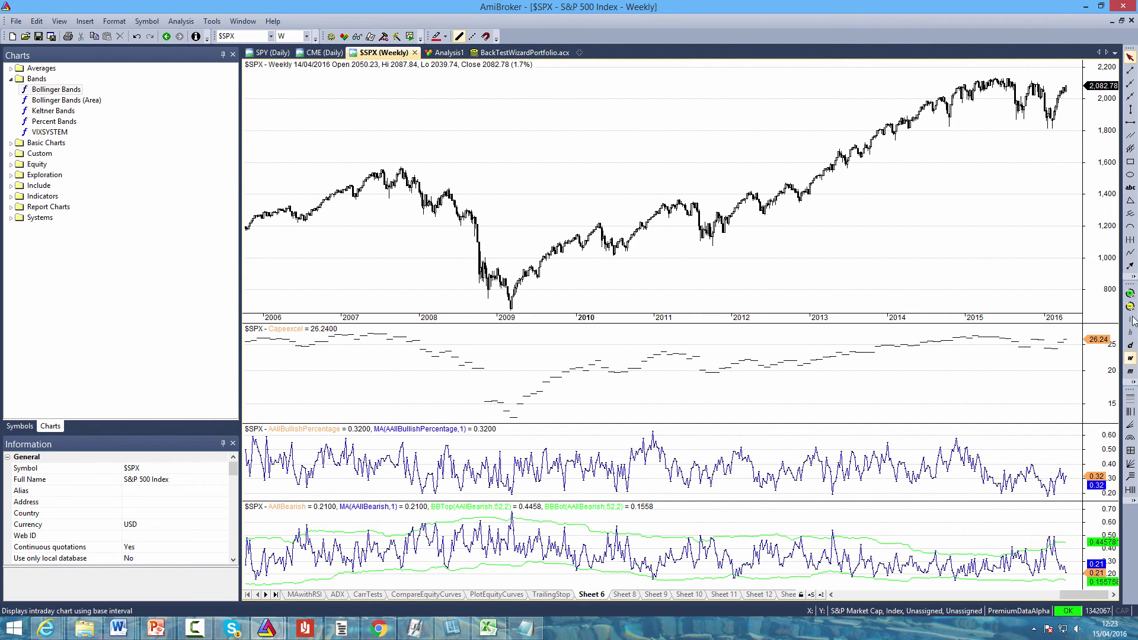
{"action": "left_click", "coordinate": [1130, 296]}
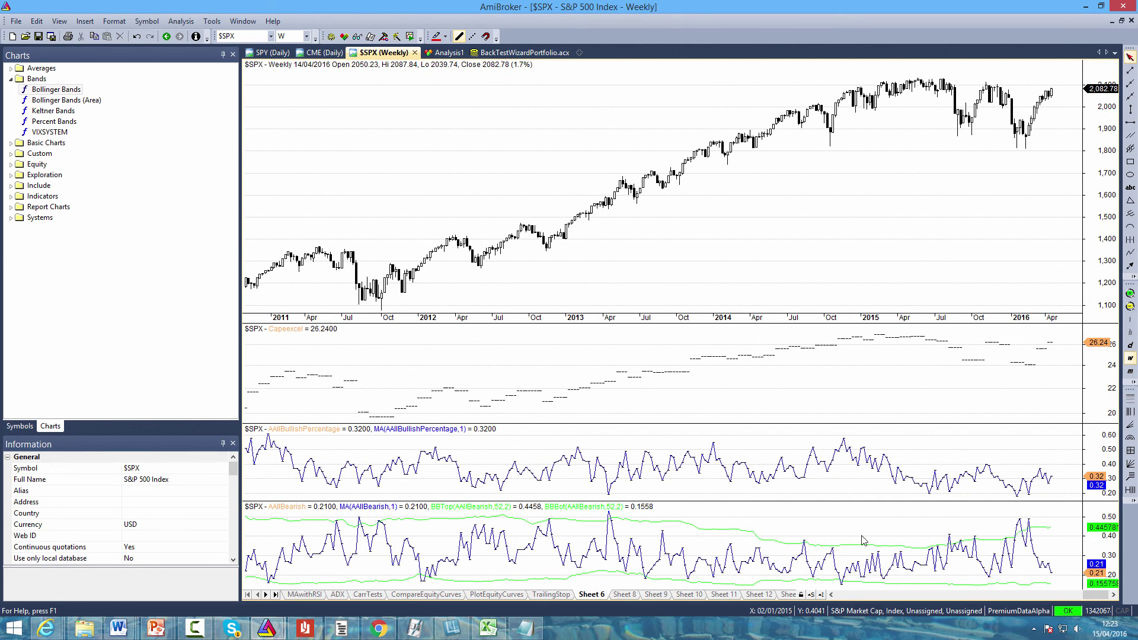
{"action": "left_click", "coordinate": [1021, 549]}
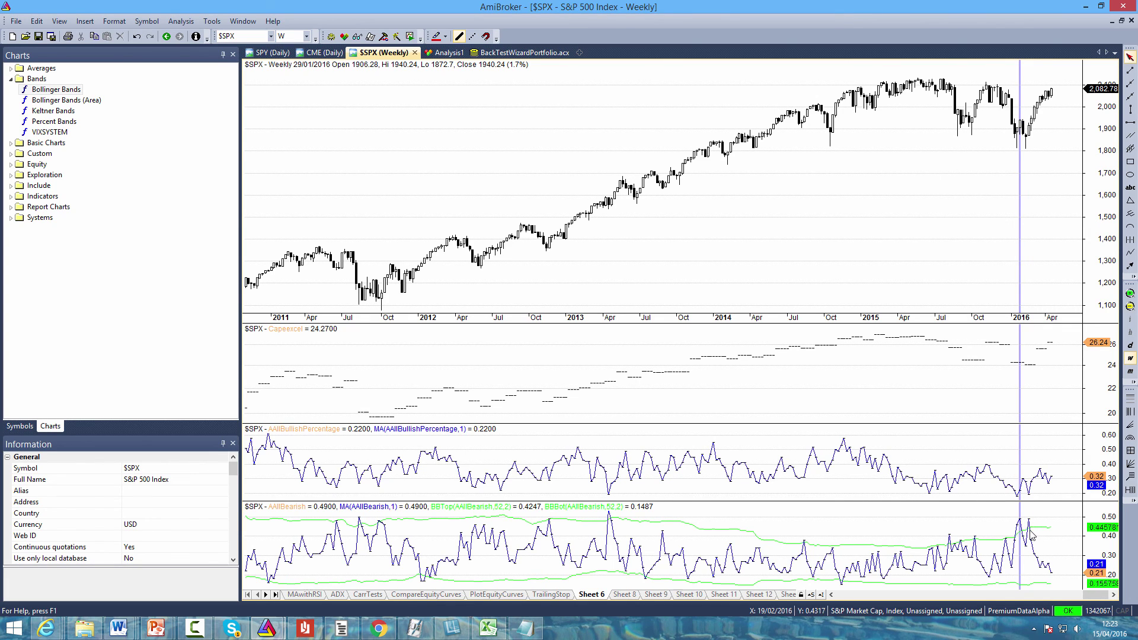
{"action": "left_click", "coordinate": [1030, 534]}
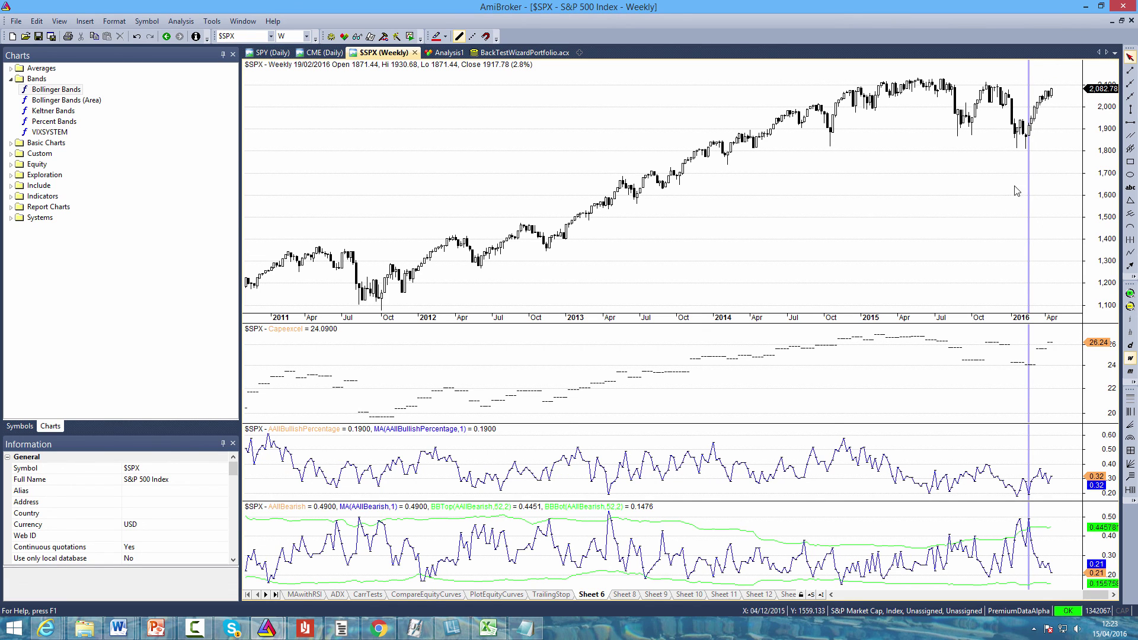
{"action": "key", "text": "KP_Subtract"}
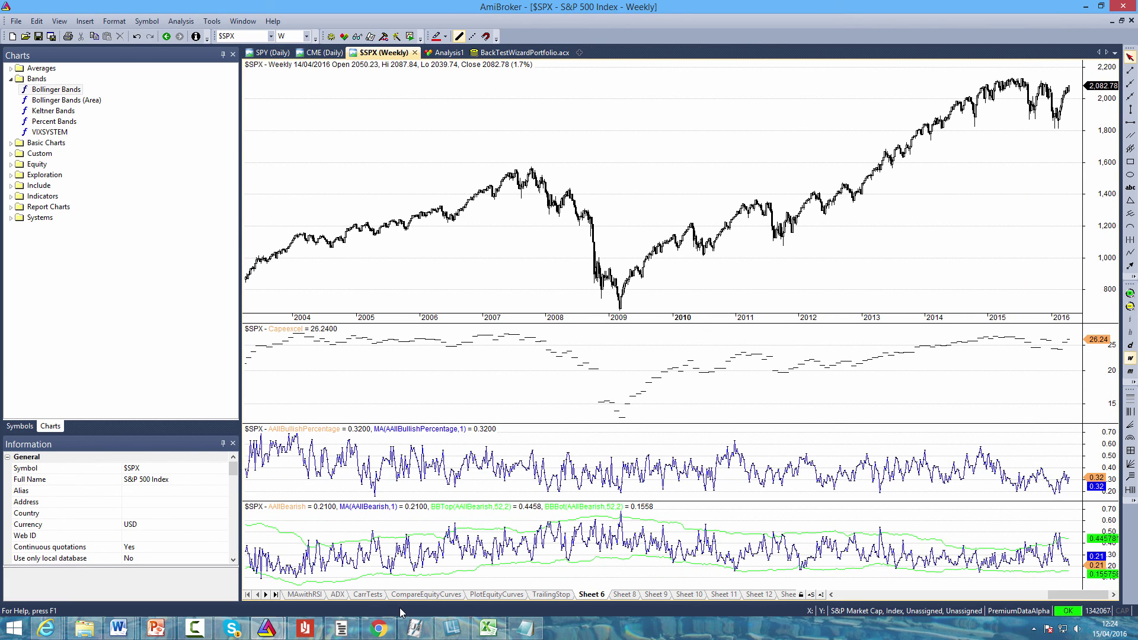